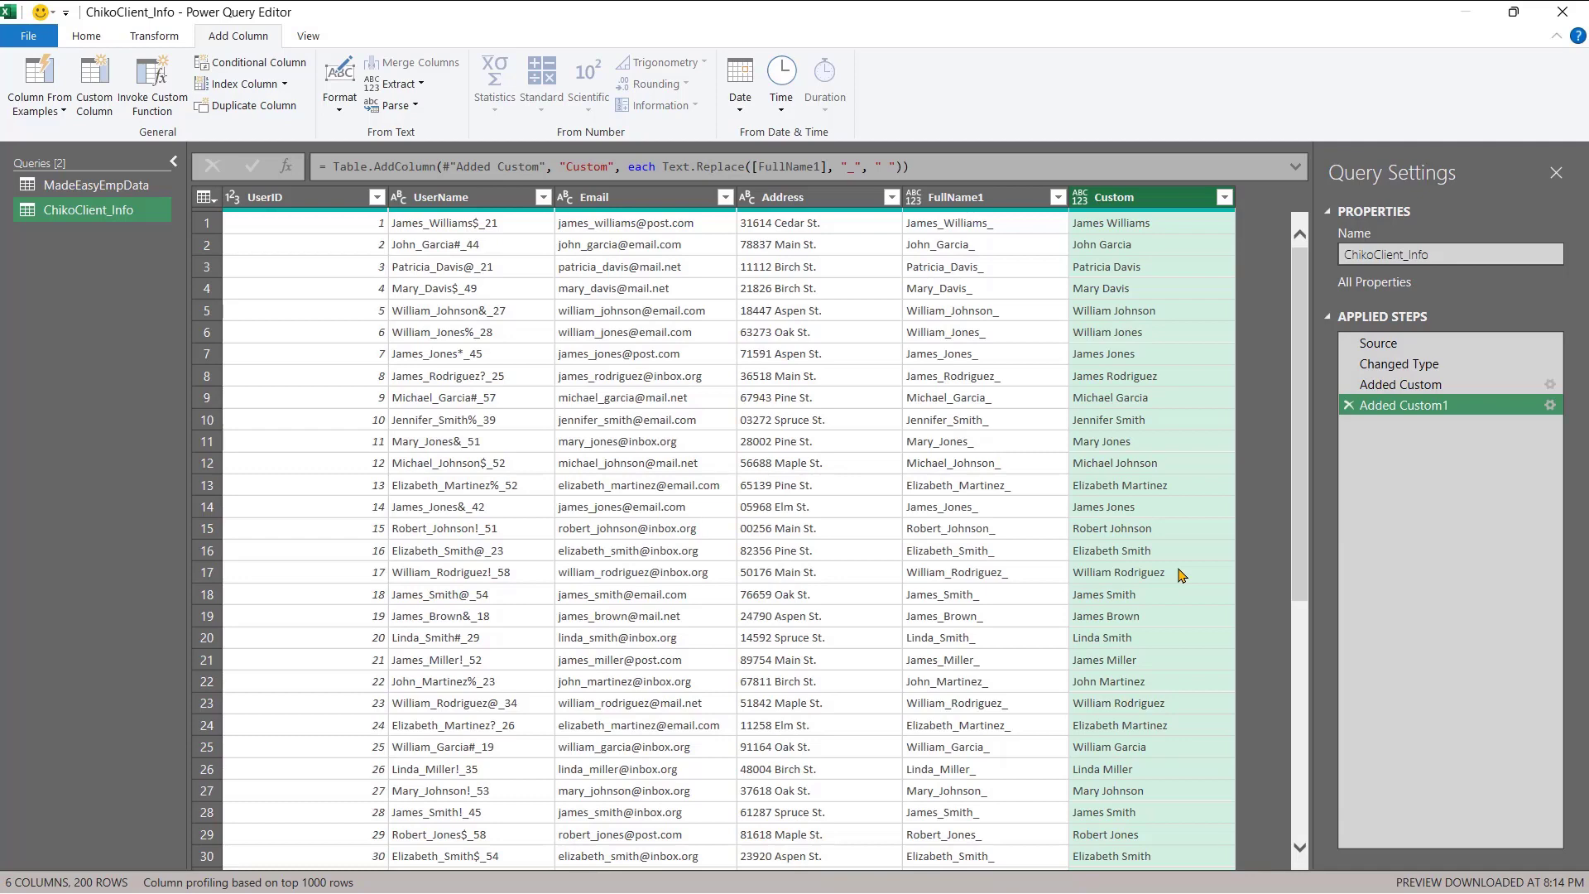
- Bring up the Windows Start menu to leave Power Query Editor for another app
key(super)
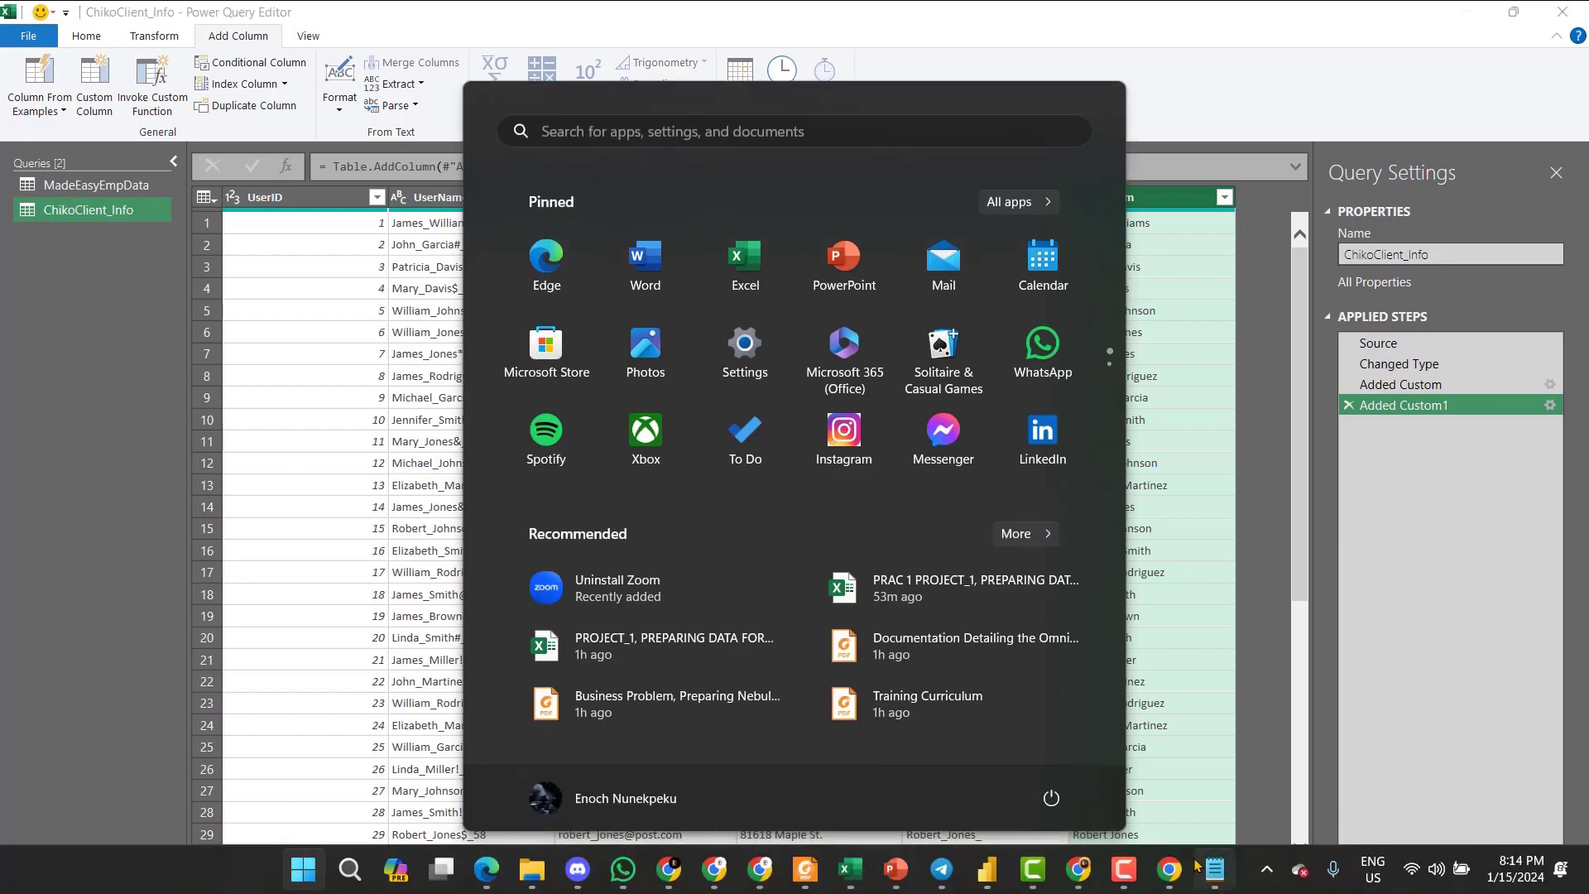
- Copy the Text.Replace([CustomerName], "_", " ") line from the M Code notes in Notepad
mouse_move(1214, 864)
click(1192, 800)
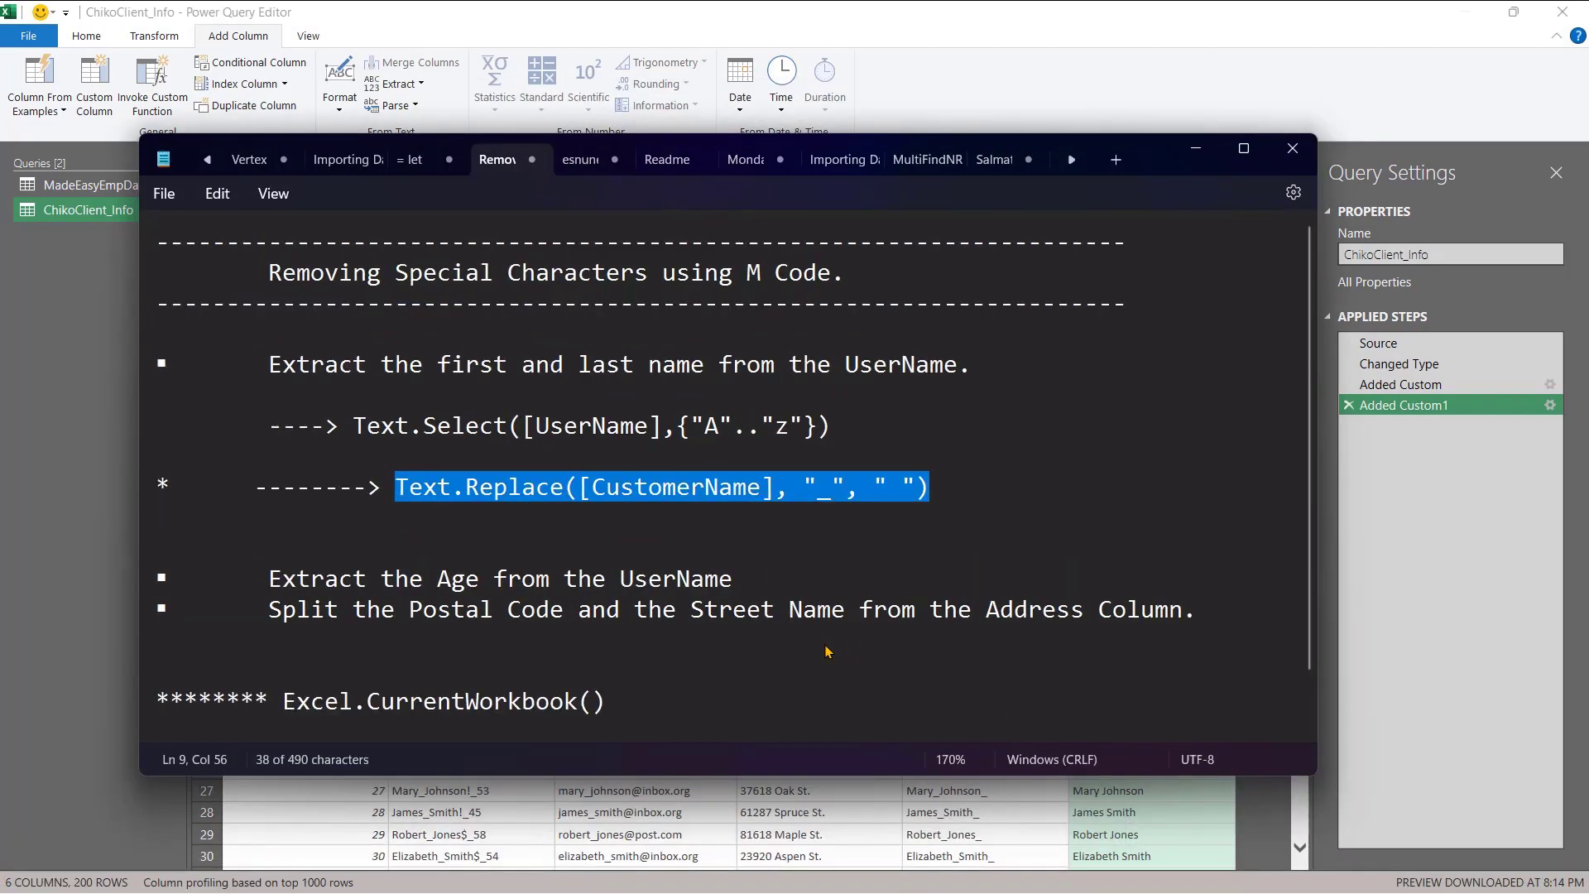
click(873, 486)
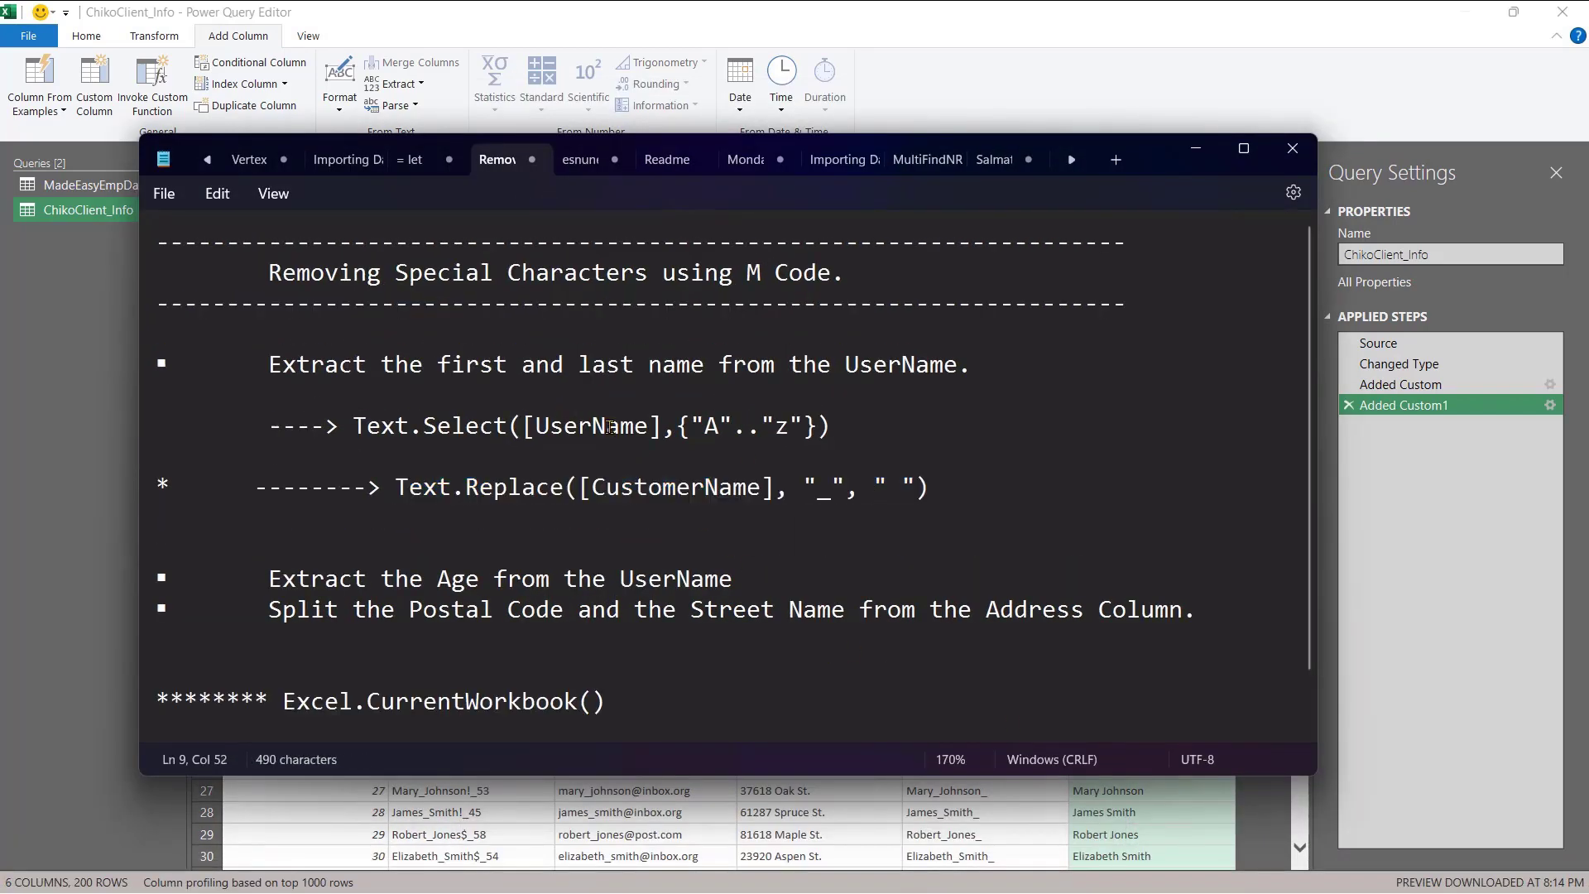
click(945, 502)
drag(942, 499, 396, 497)
key(ctrl+c)
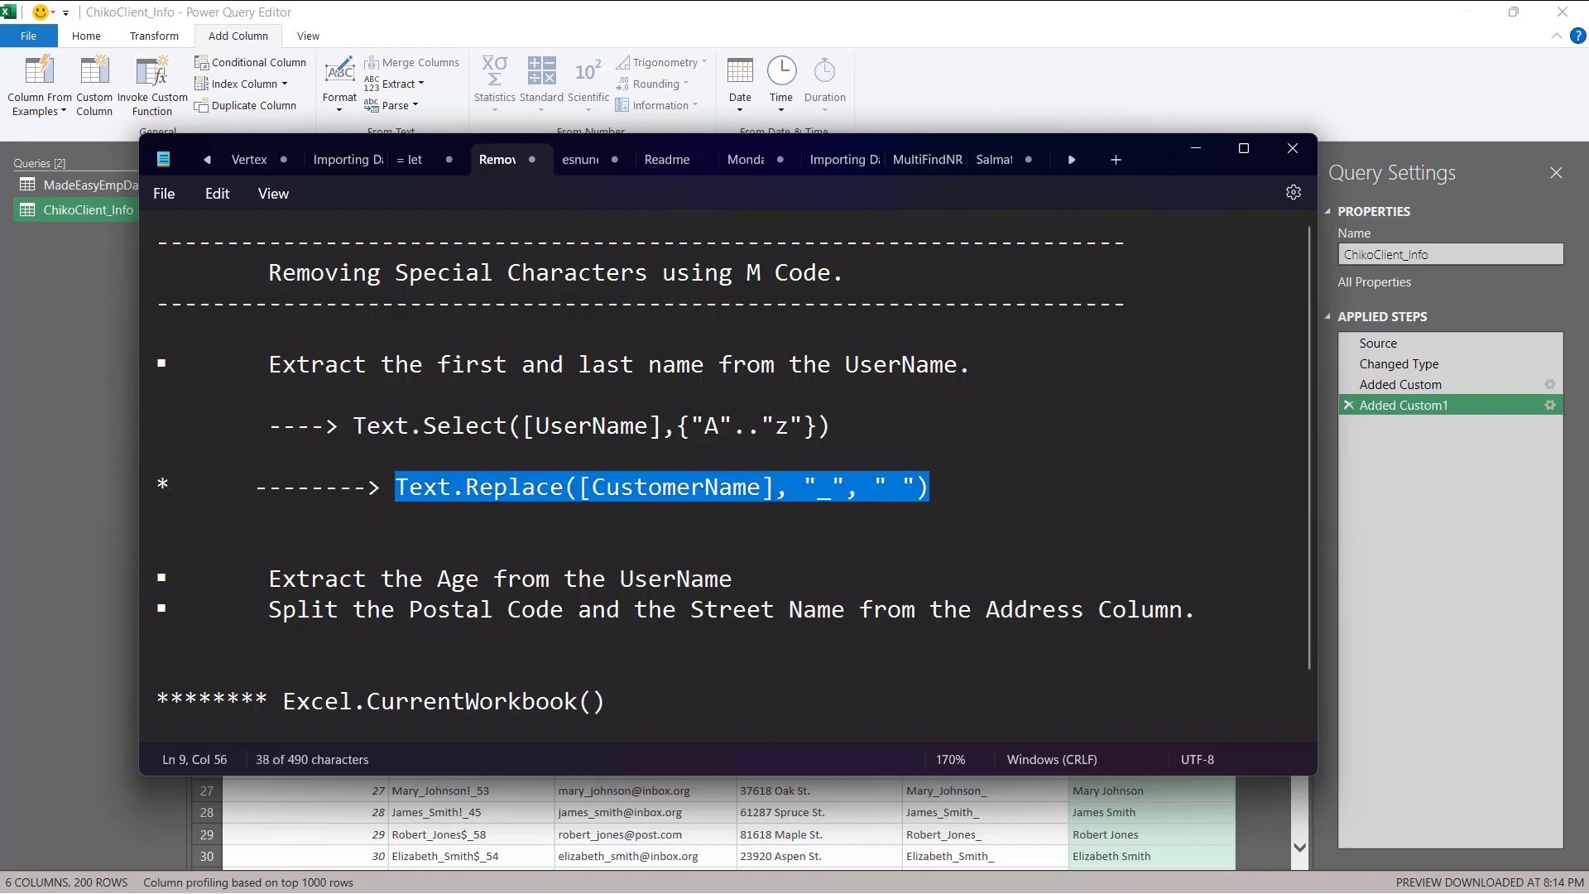
- Switch to the ChatGPT window in Chrome
key(super)
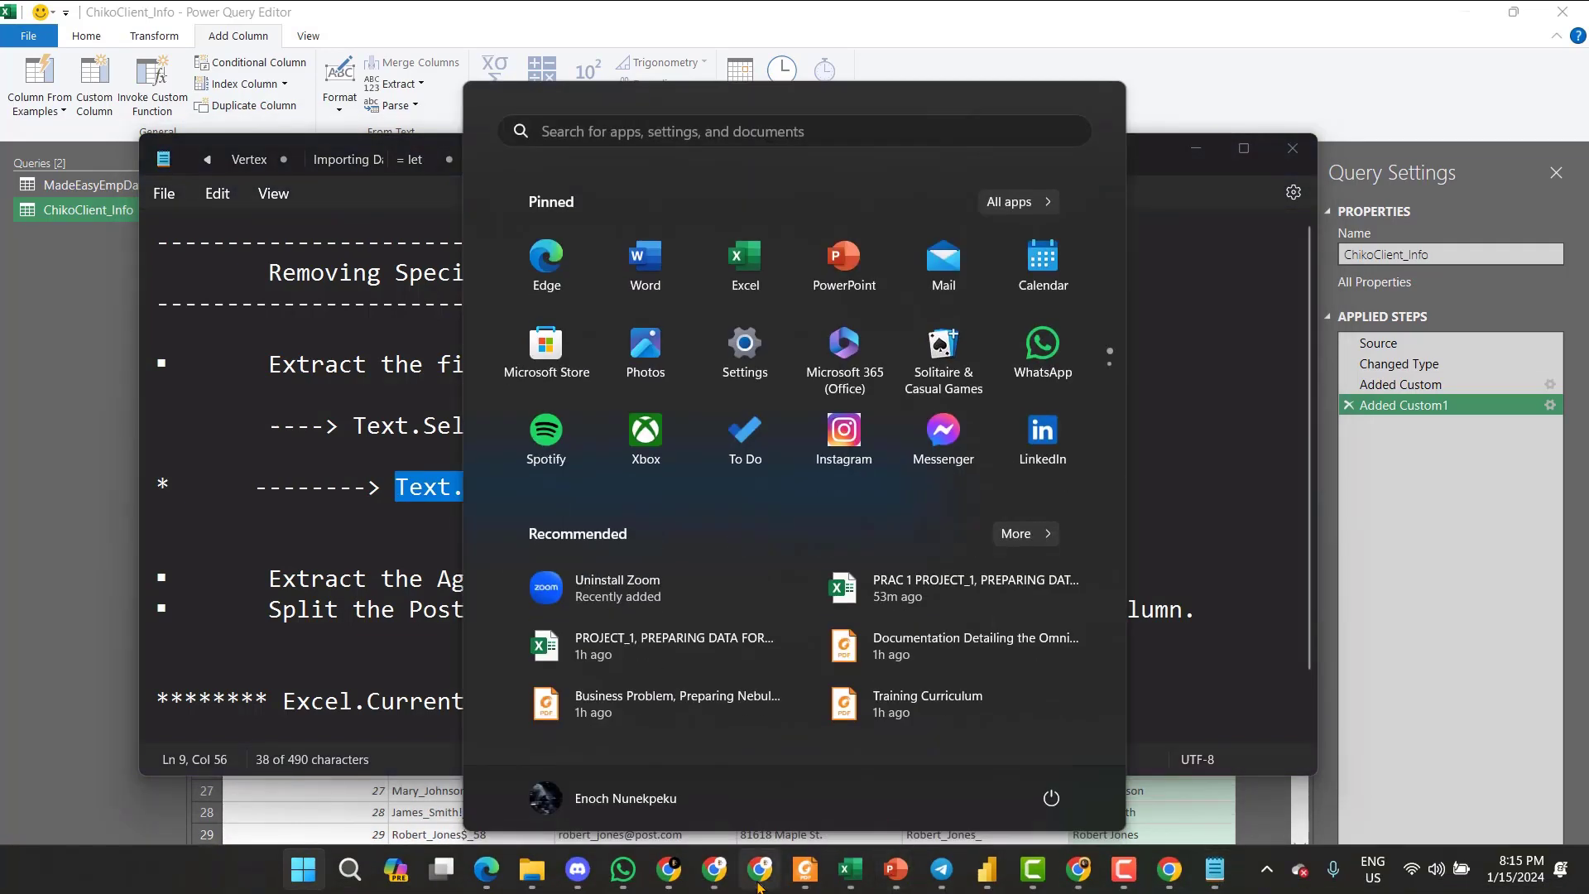
mouse_move(759, 868)
click(750, 778)
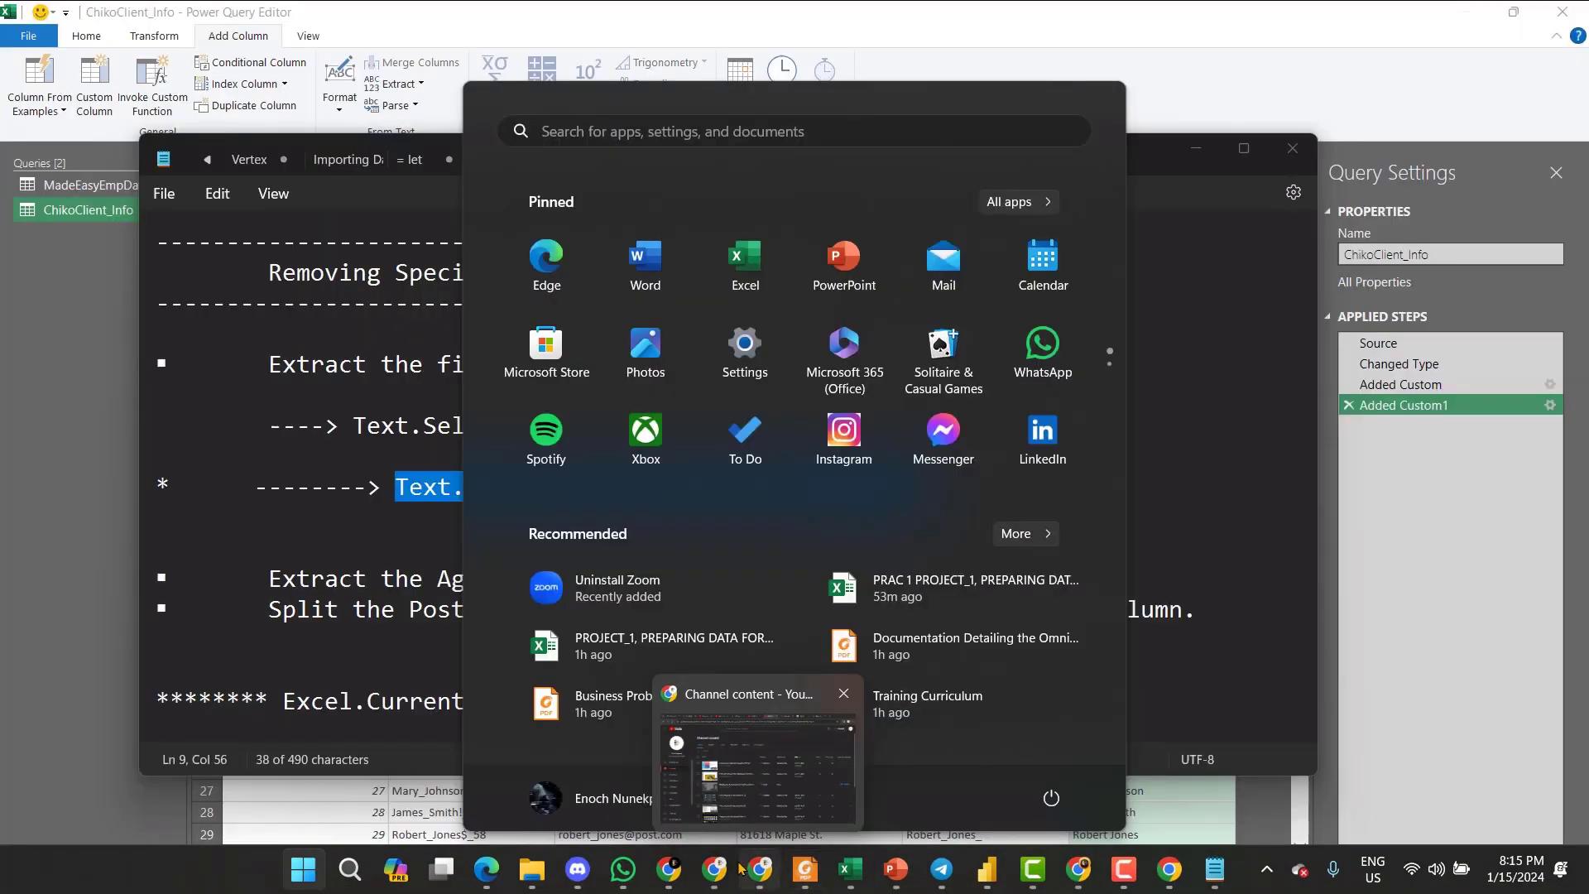
click(499, 765)
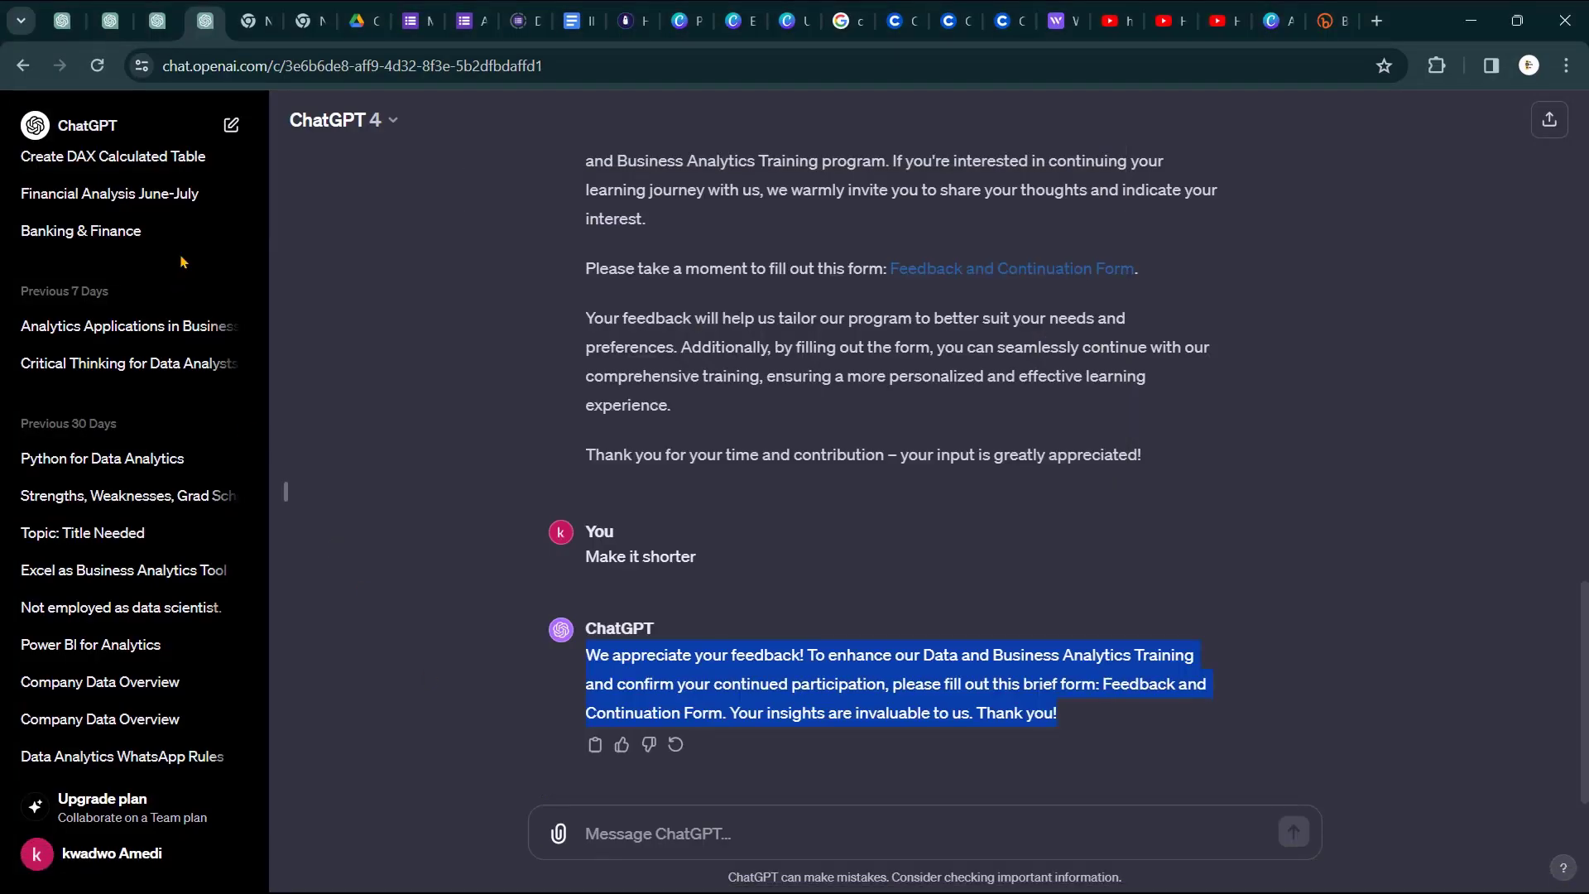
- Start a new ChatGPT chat with the Text.Replace line, then copy the Text.Select line from the notes
click(230, 127)
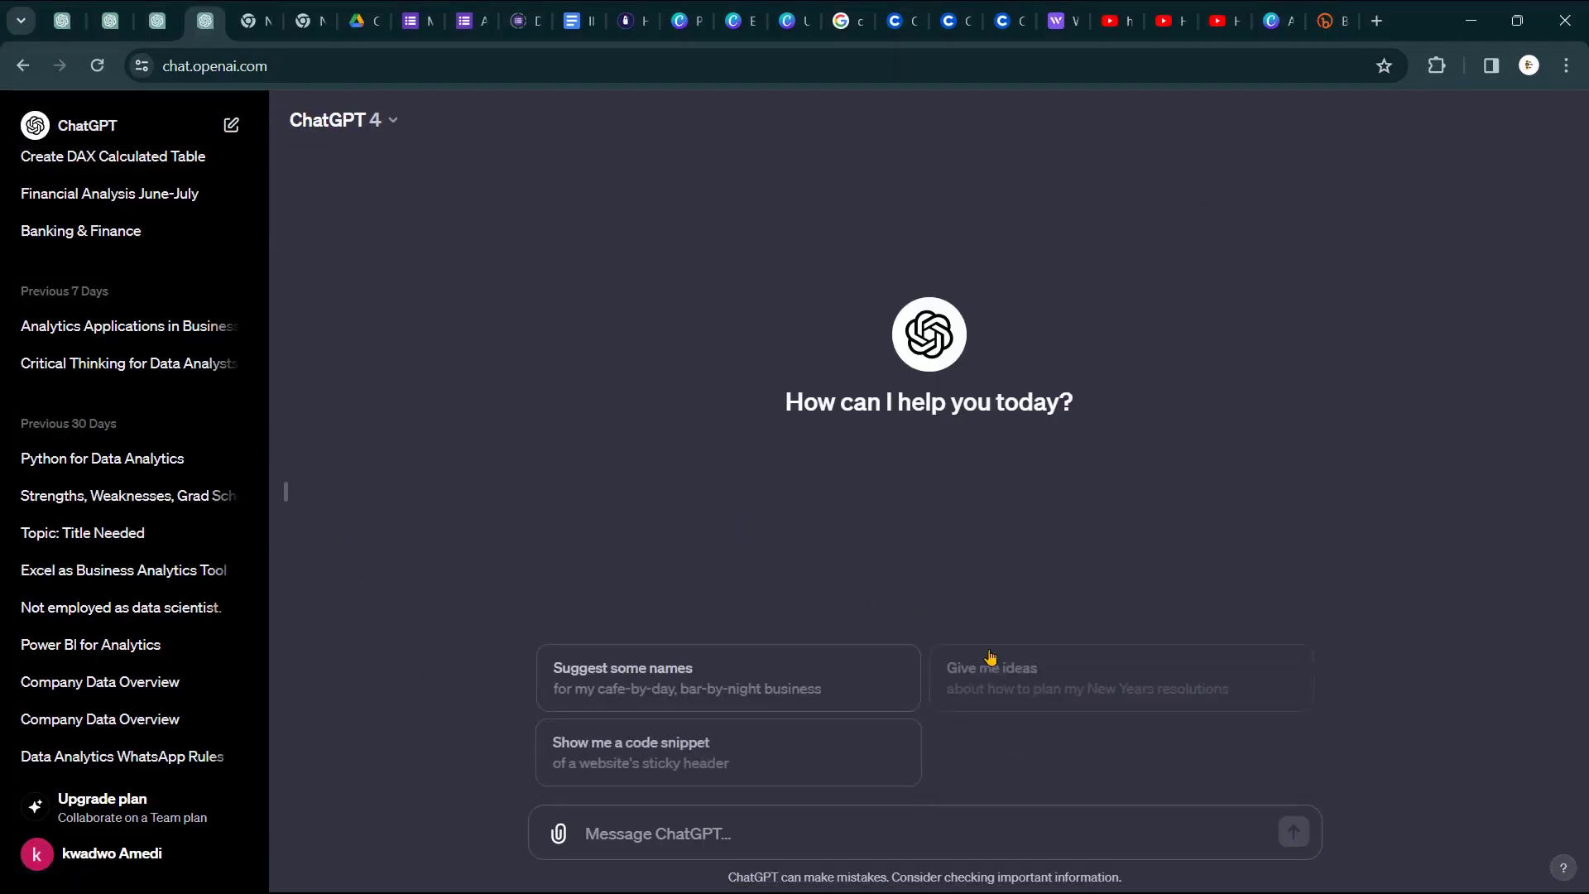
key(ctrl+v)
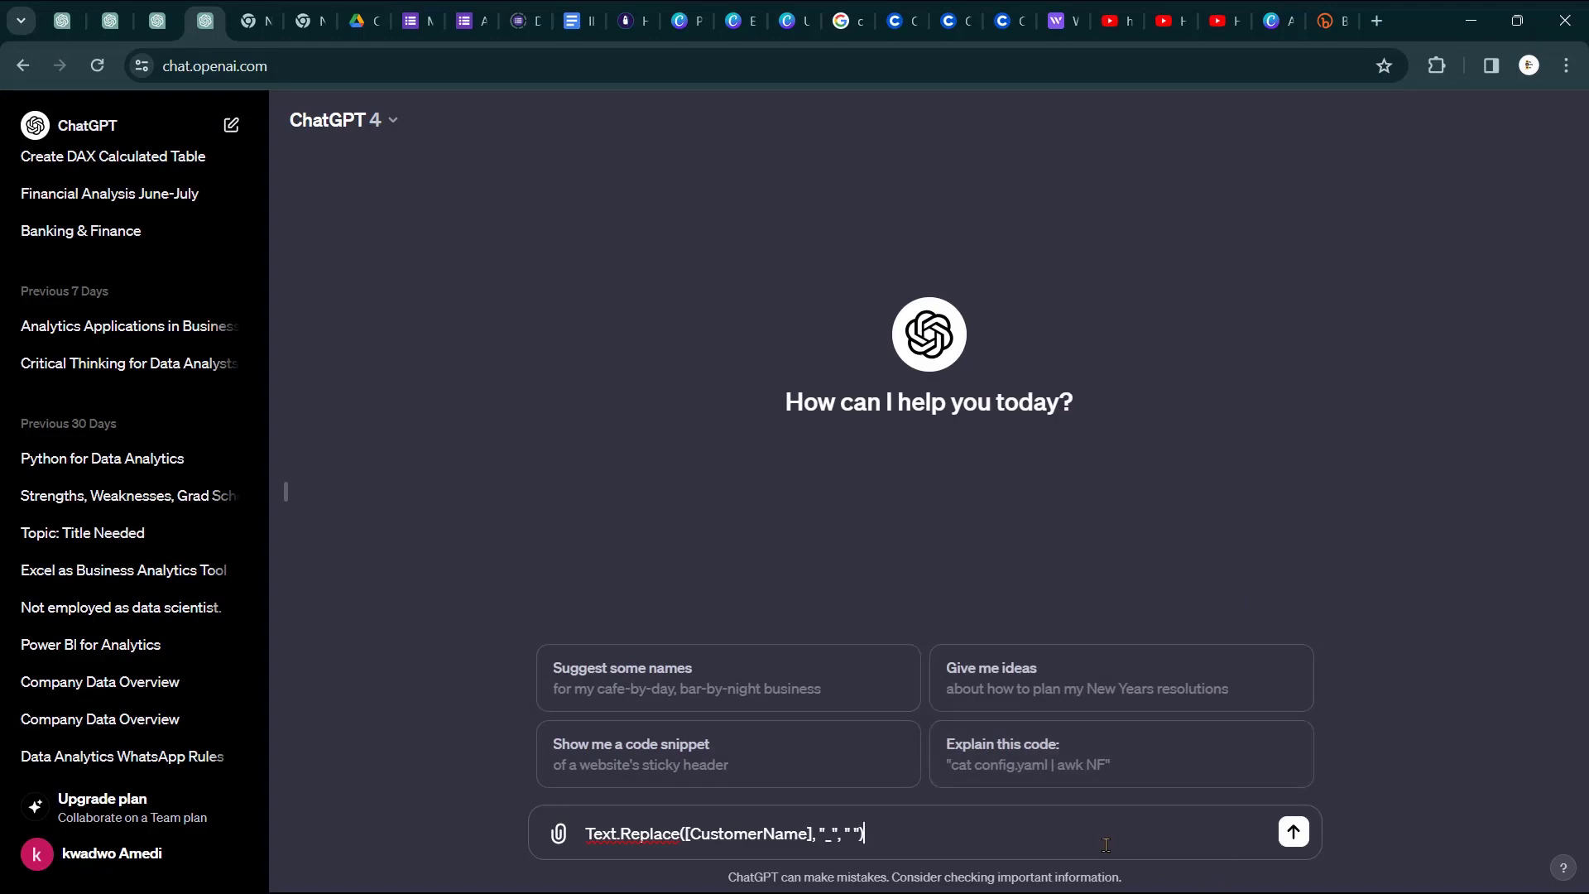
key(super)
mouse_move(1213, 869)
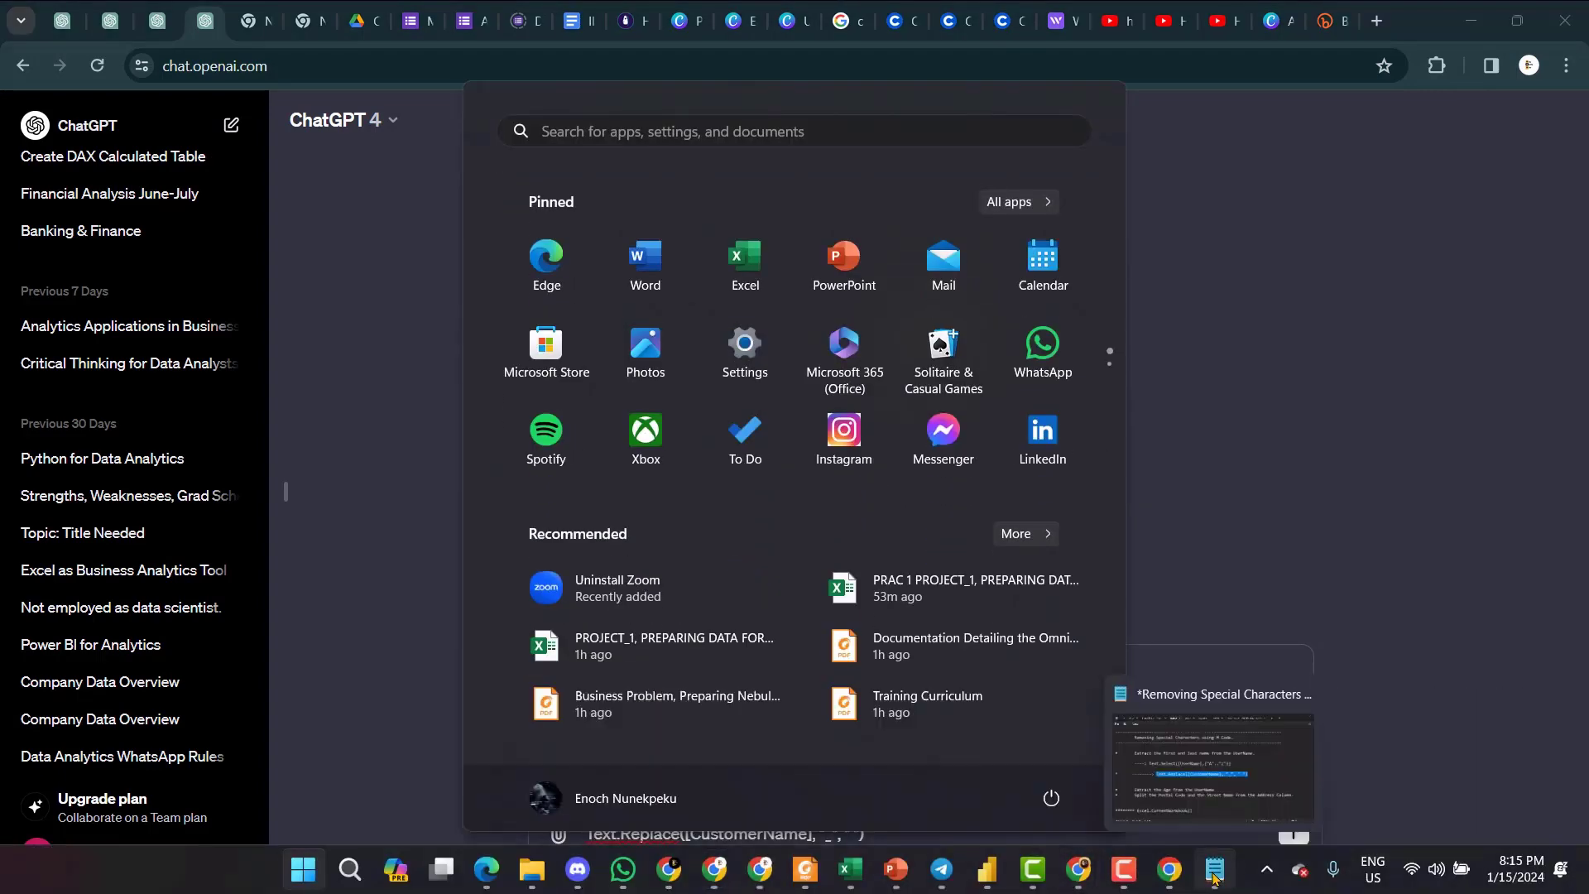
click(1179, 777)
click(832, 425)
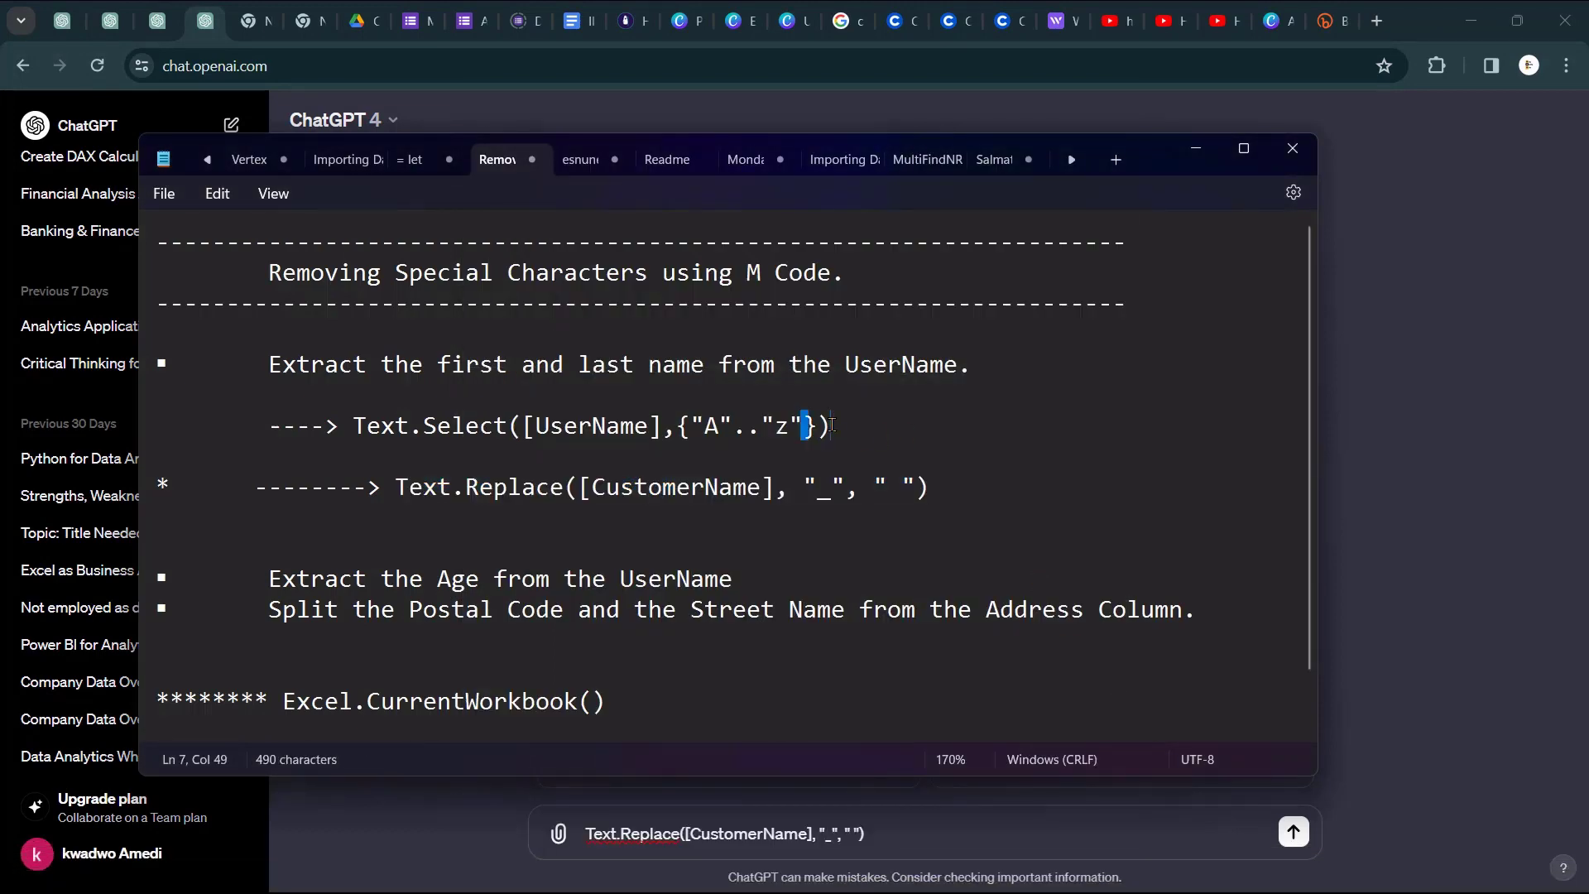
drag(832, 426, 357, 425)
key(ctrl+c)
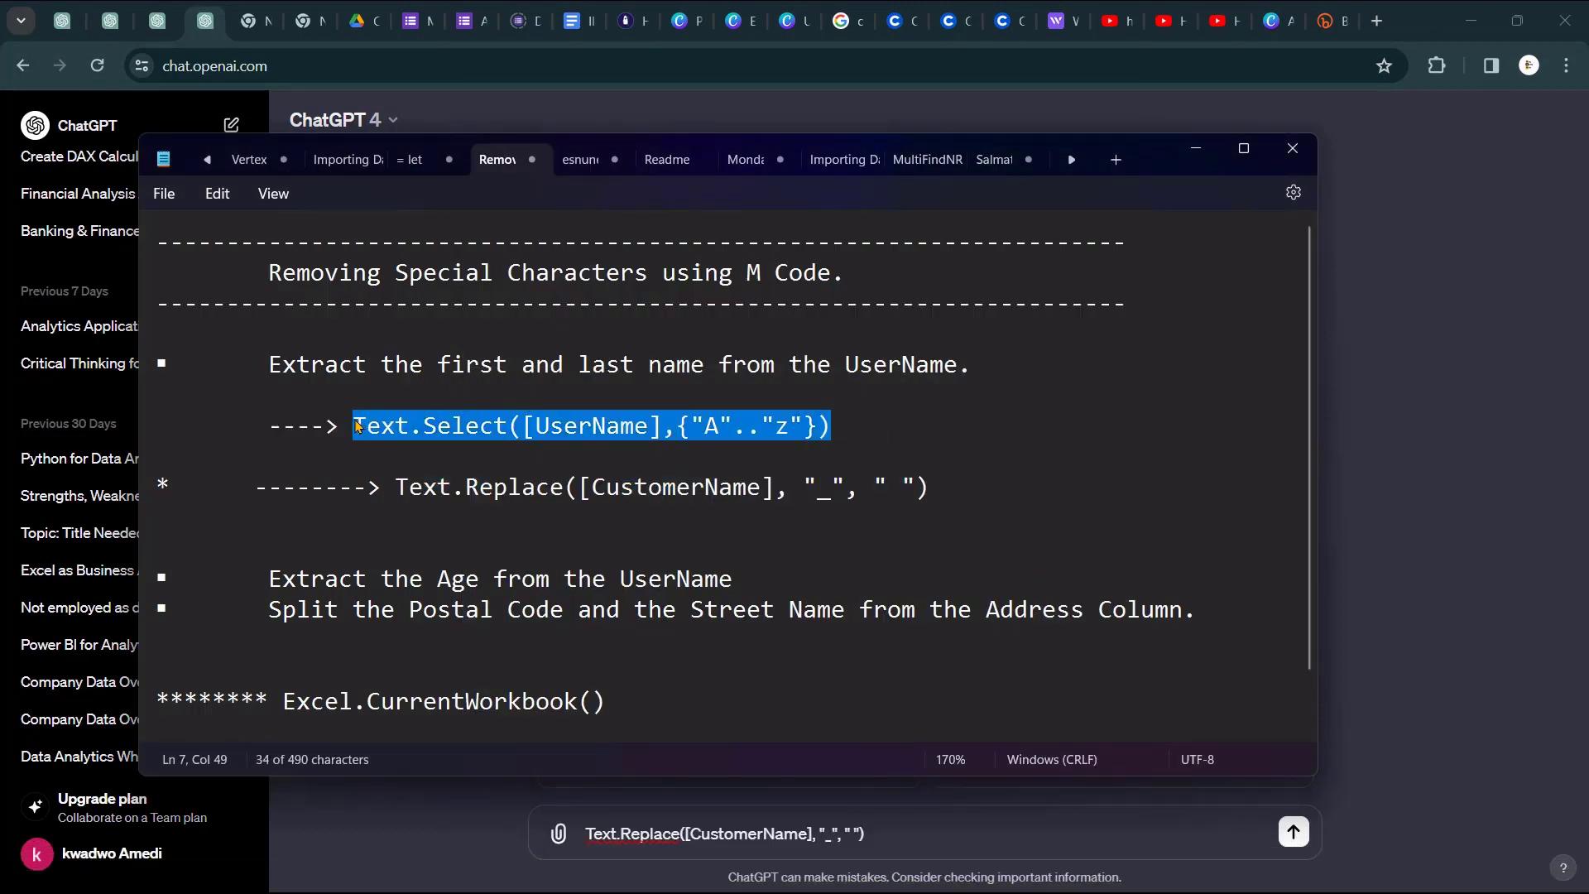
click(1195, 148)
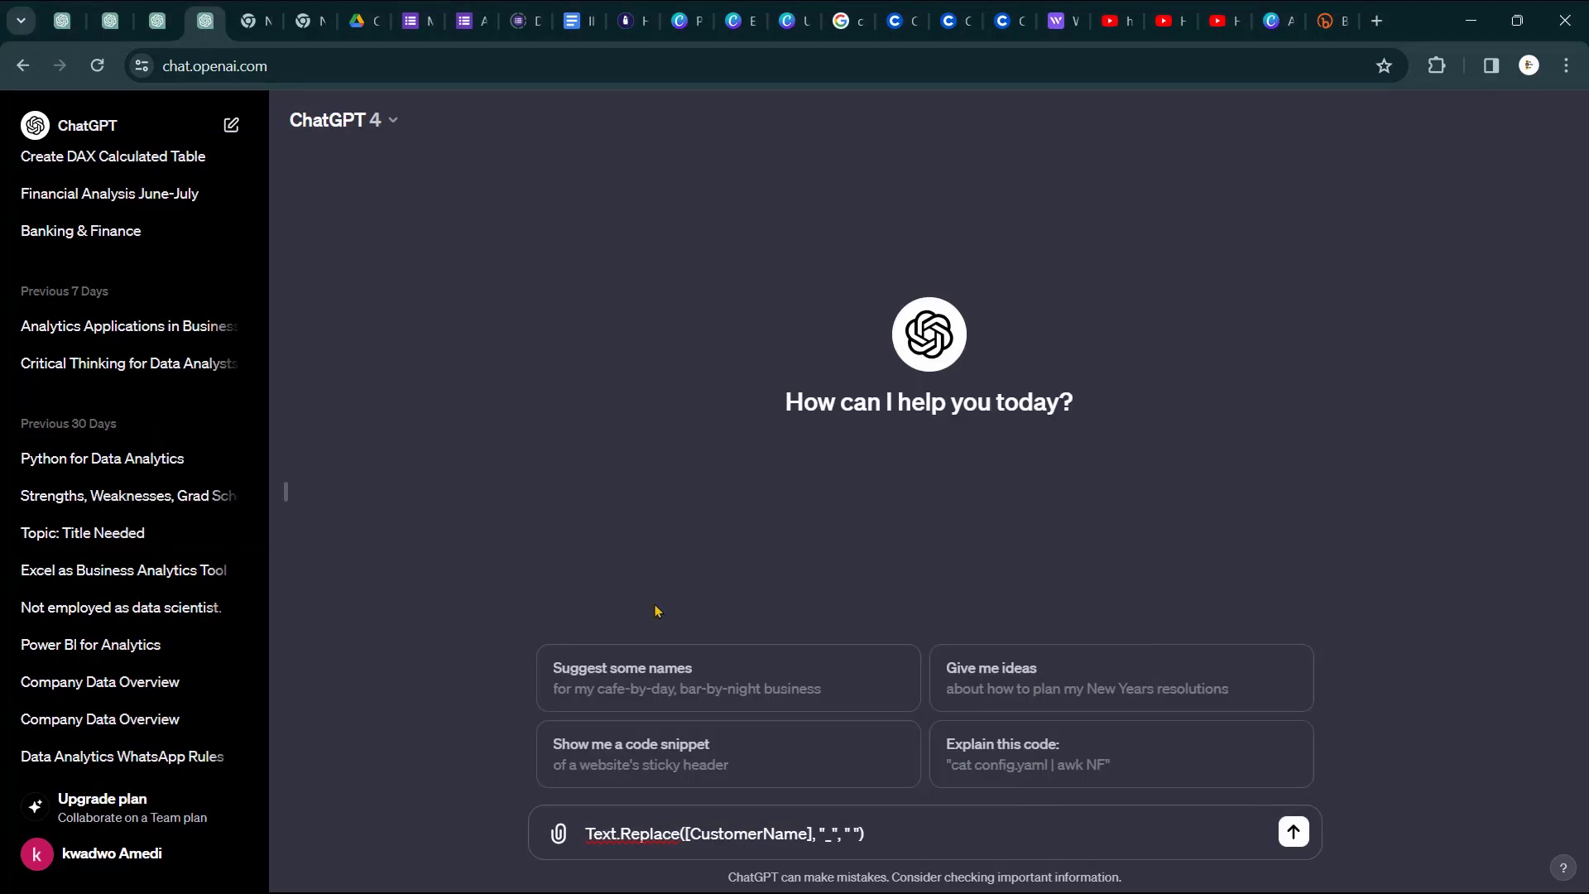
- Paste the Text.Select line above the Text.Replace code in the message, joined by 'and'
click(586, 833)
key(shift+Return)
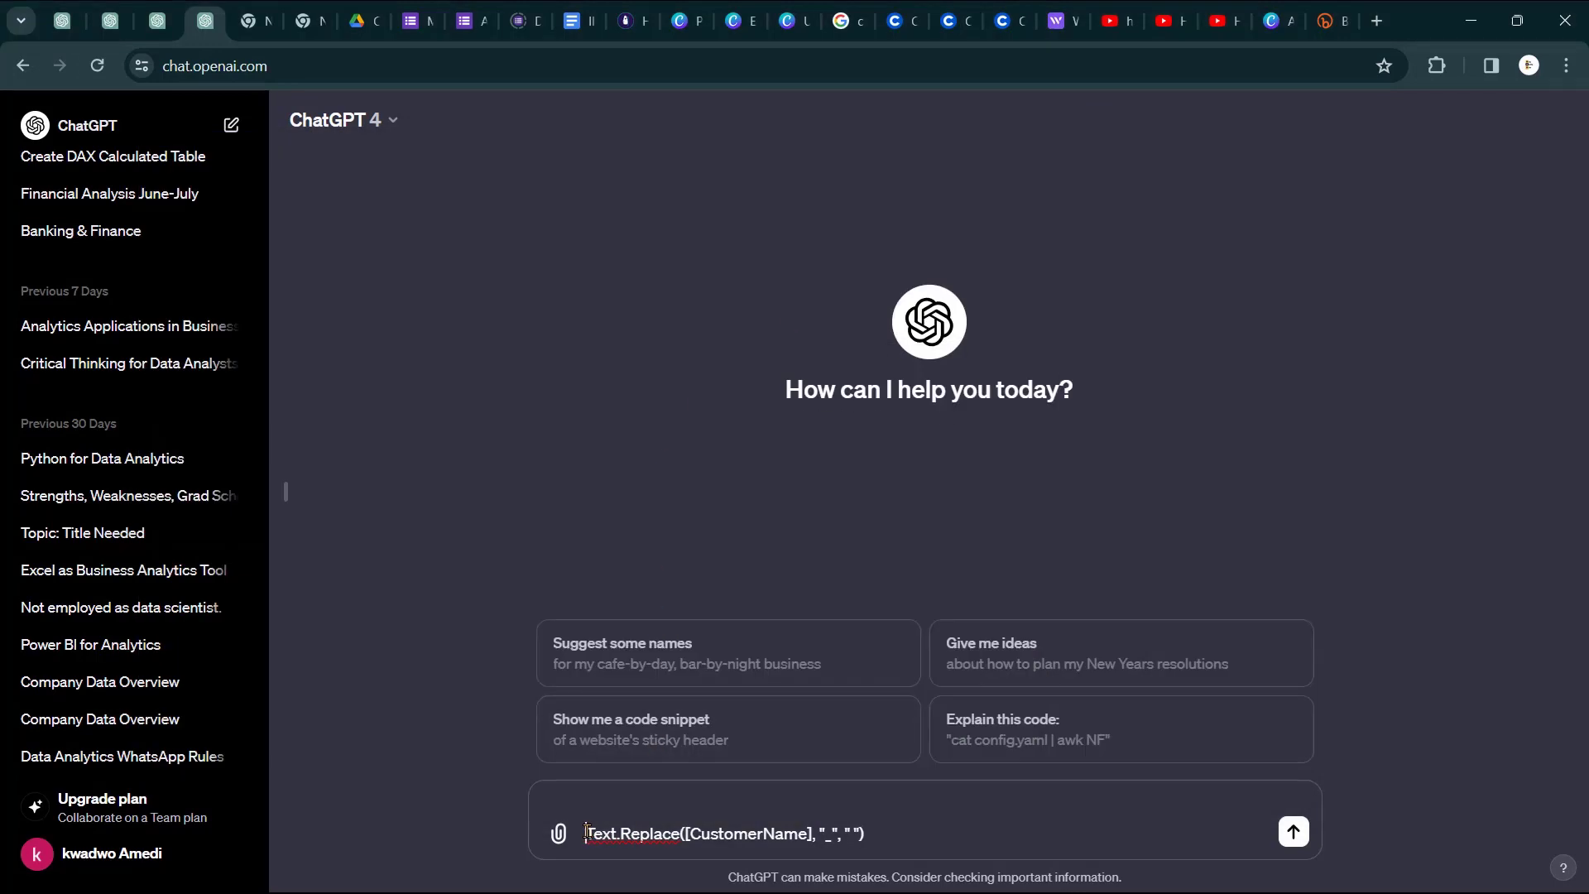
key(Up)
key(ctrl+v)
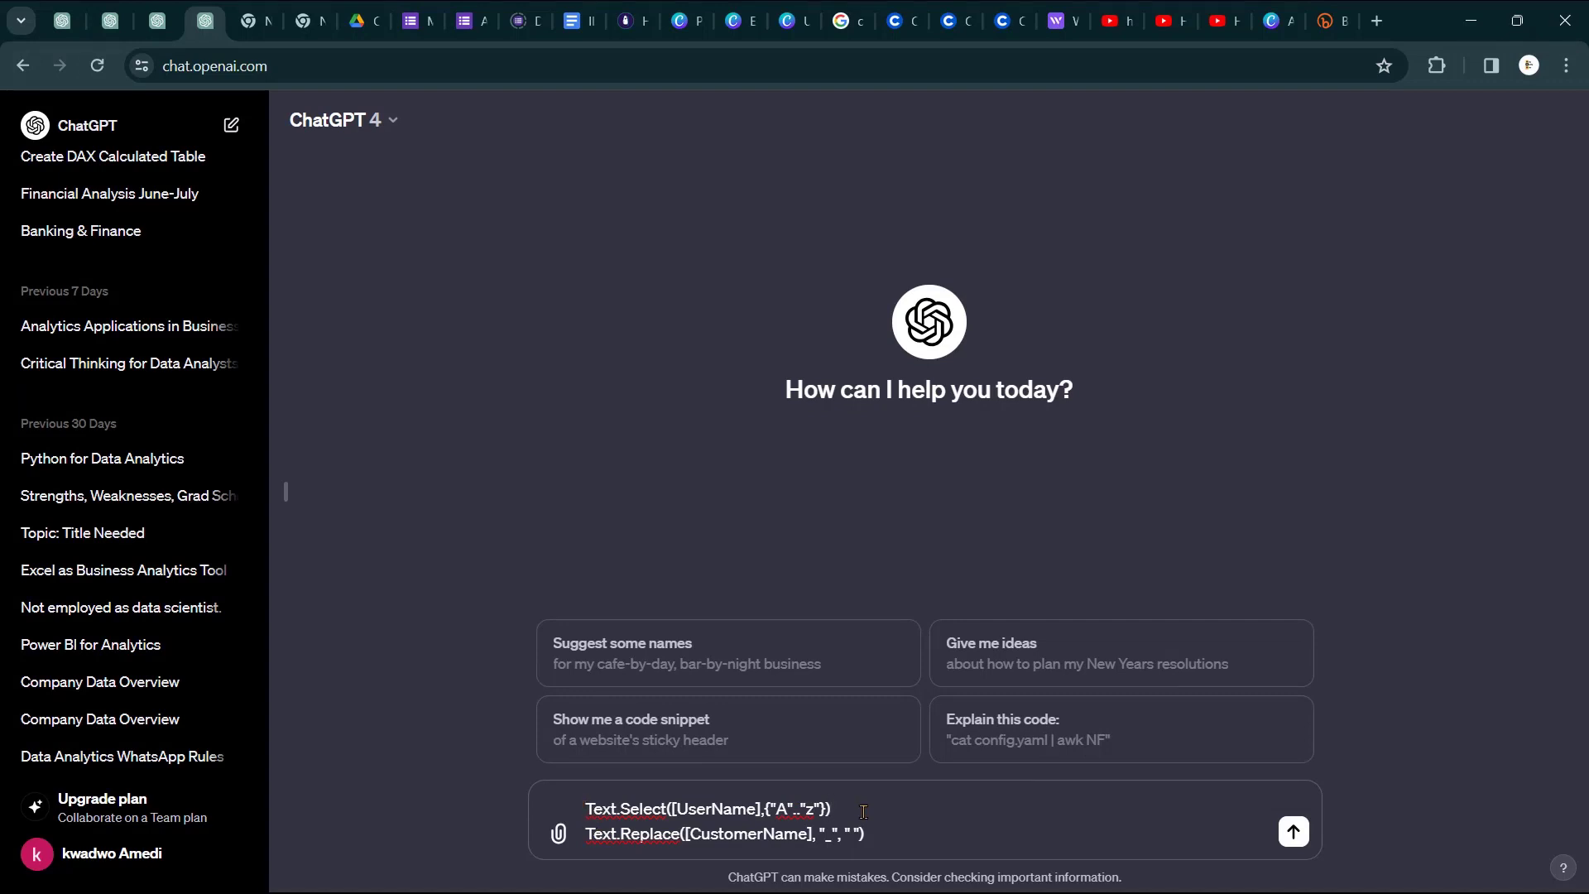
text(and)
- Add a request on top to rewrite and combine both codes into one script, and send it
click(584, 808)
key(shift+Return)
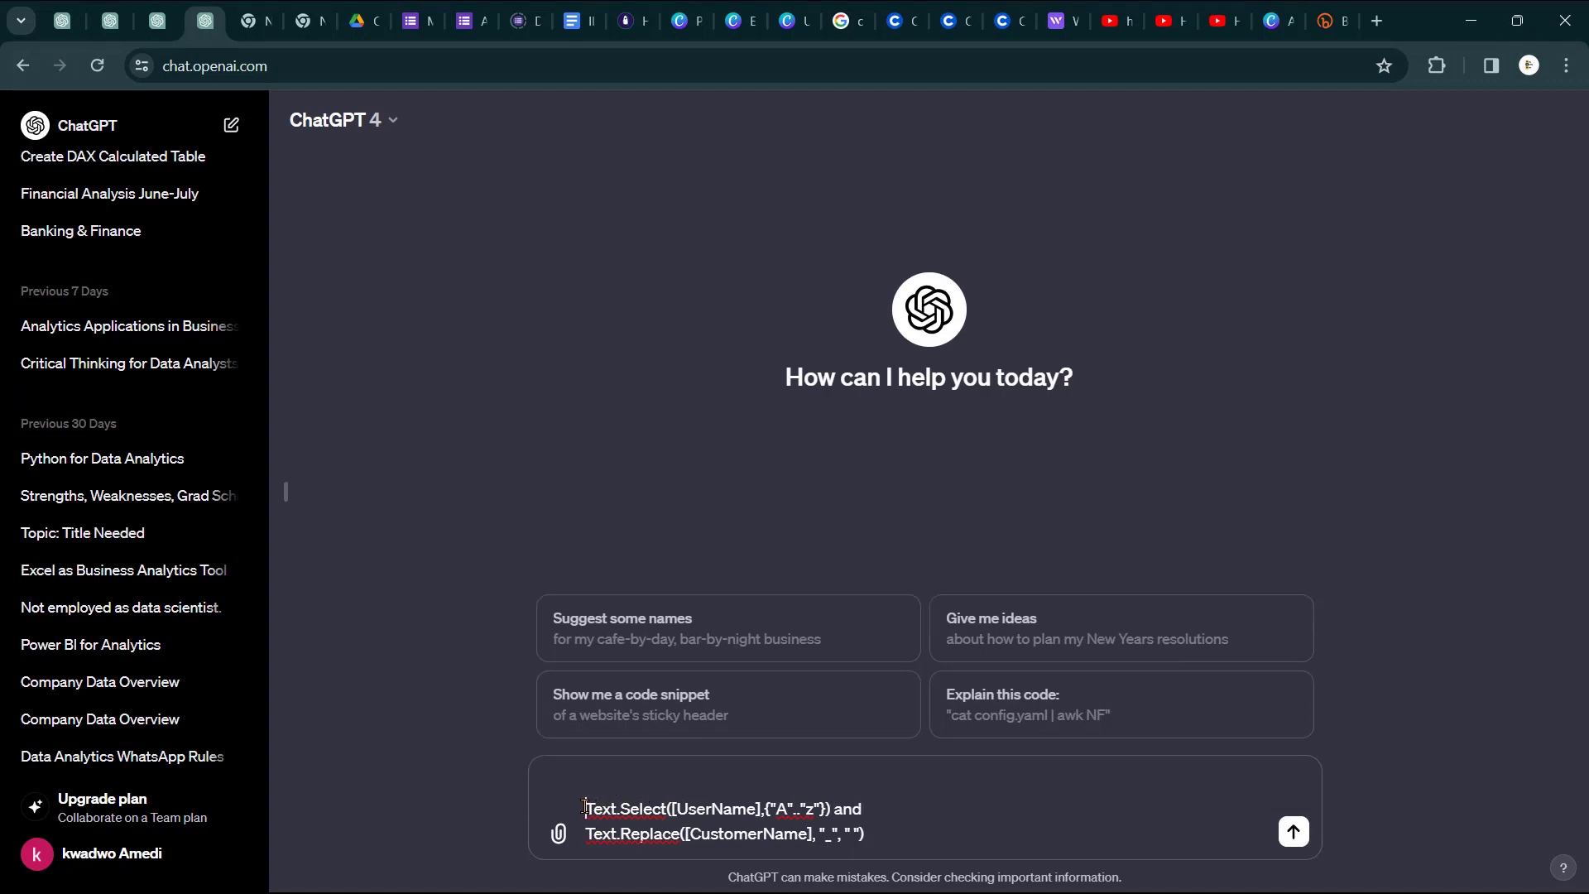
key(Up)
text(Rew)
text(rite the )
text(script )
text(v Te)
key(BackSpace)
text(below)
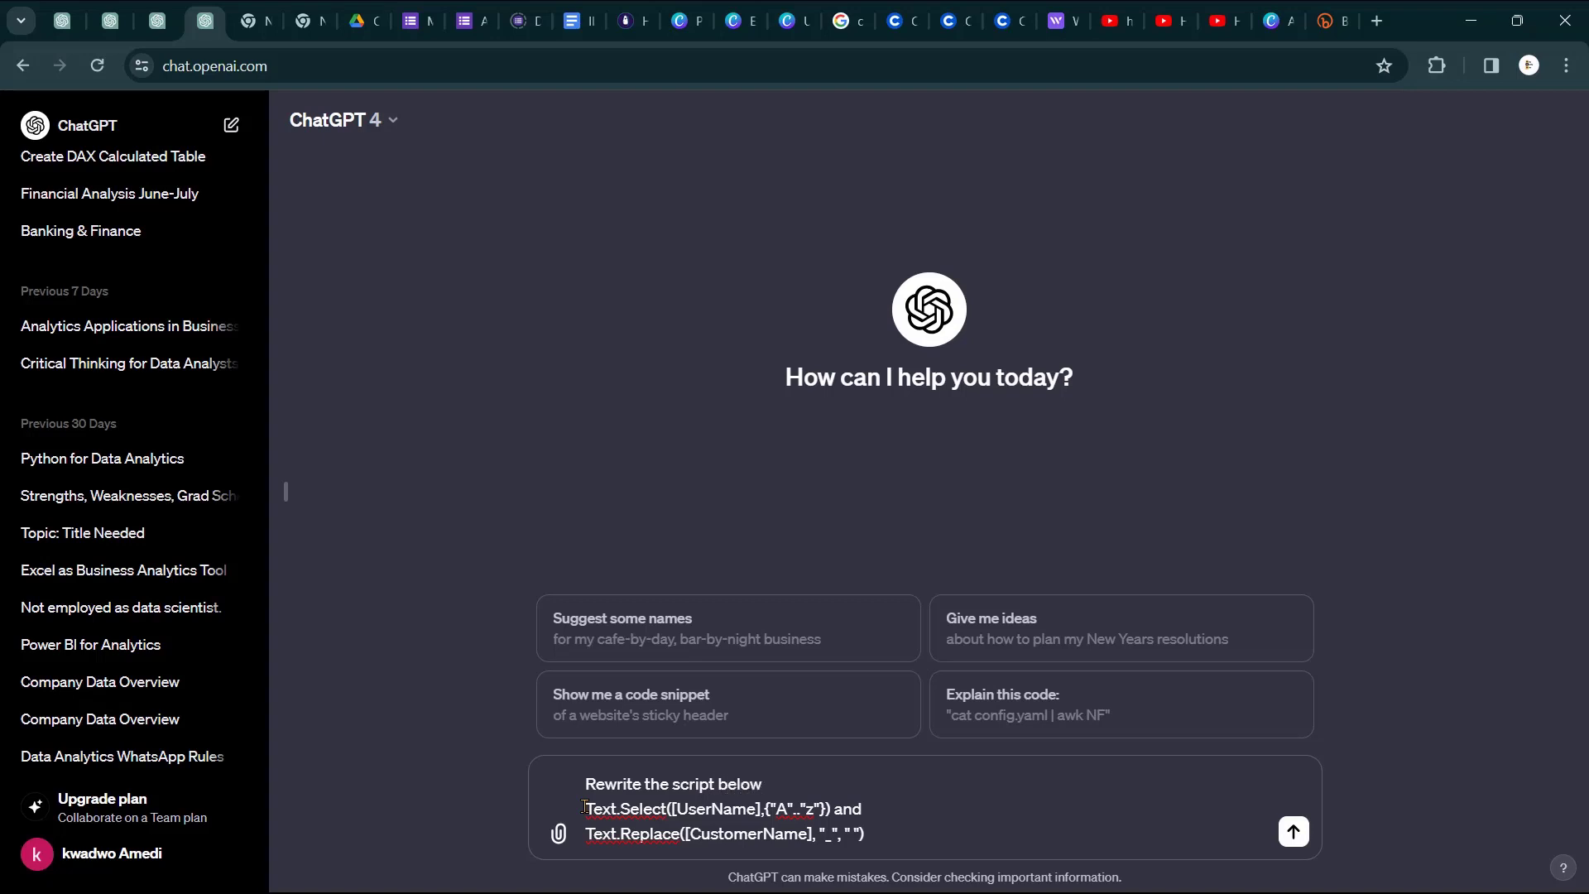
text( and combine the codes)
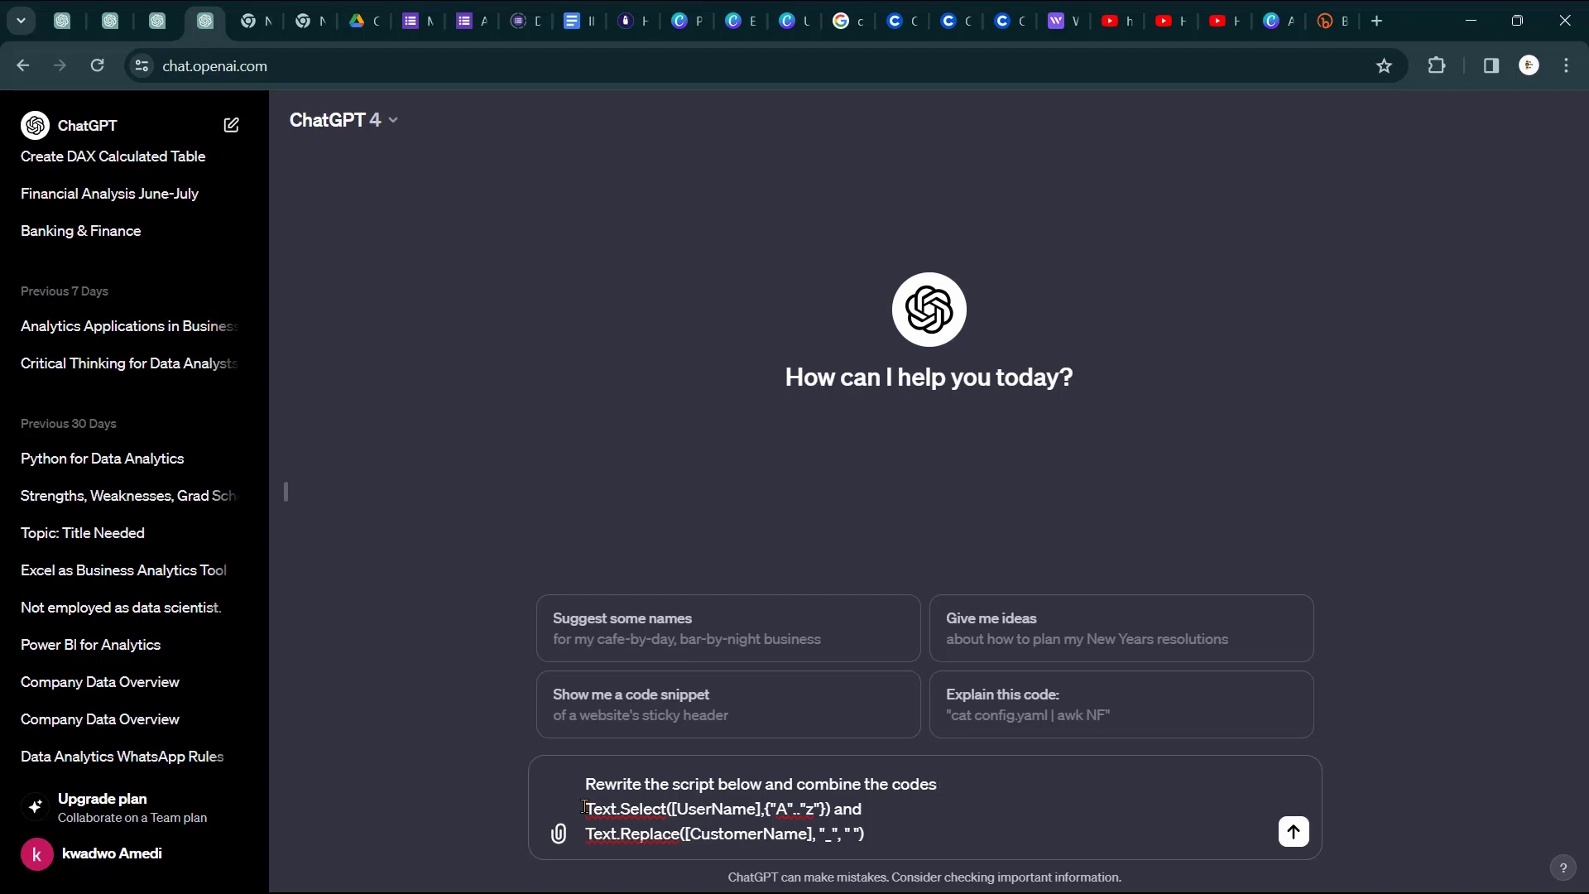
text( so we have both in on)
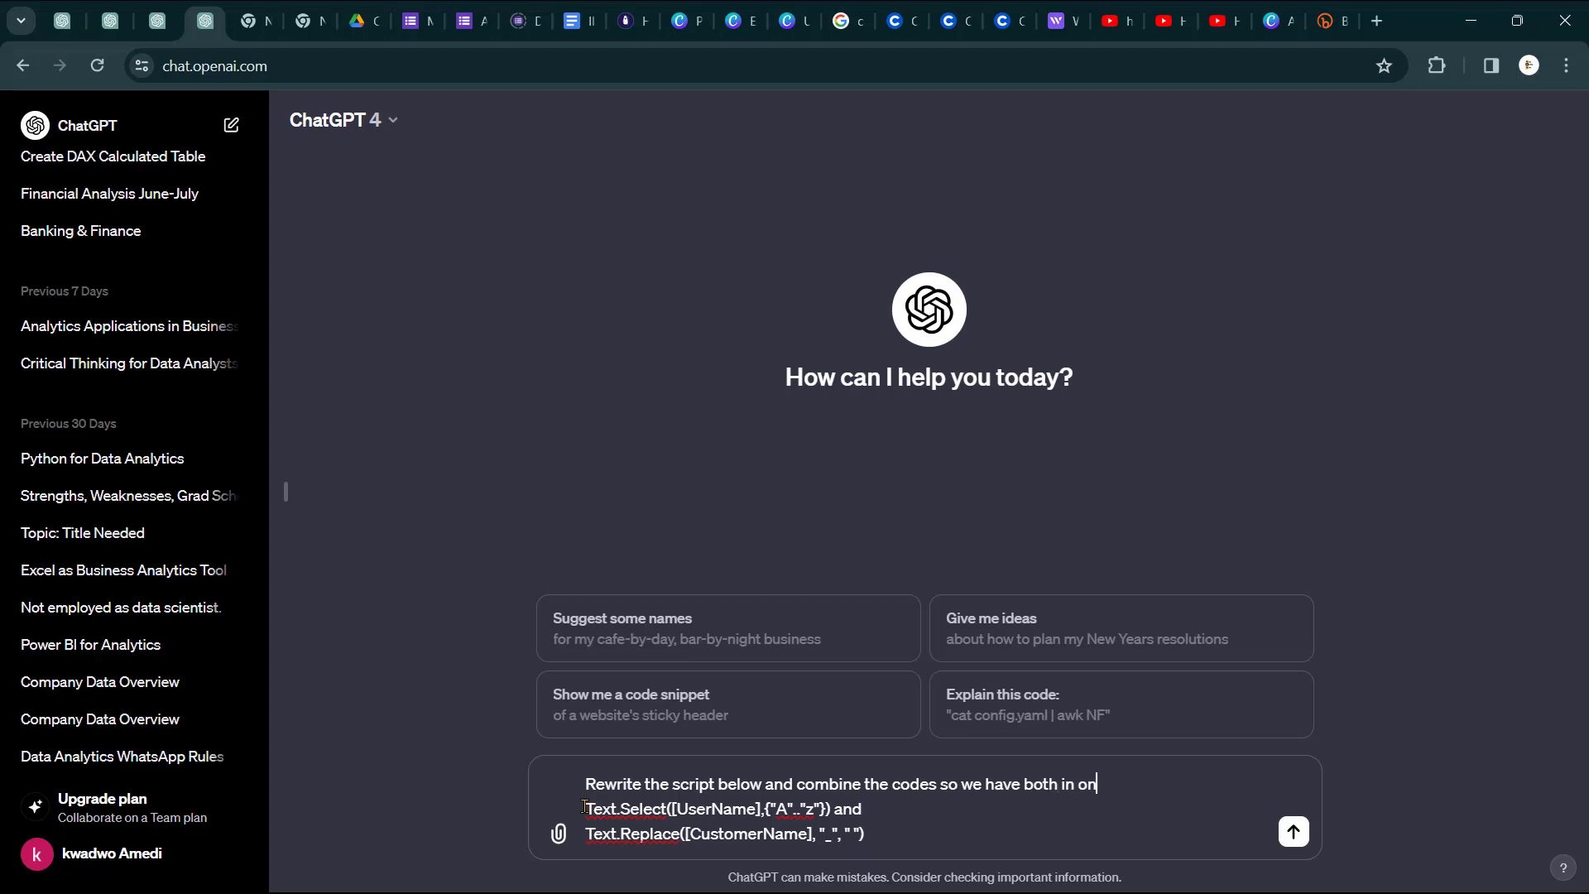
text(e script.)
click(1297, 834)
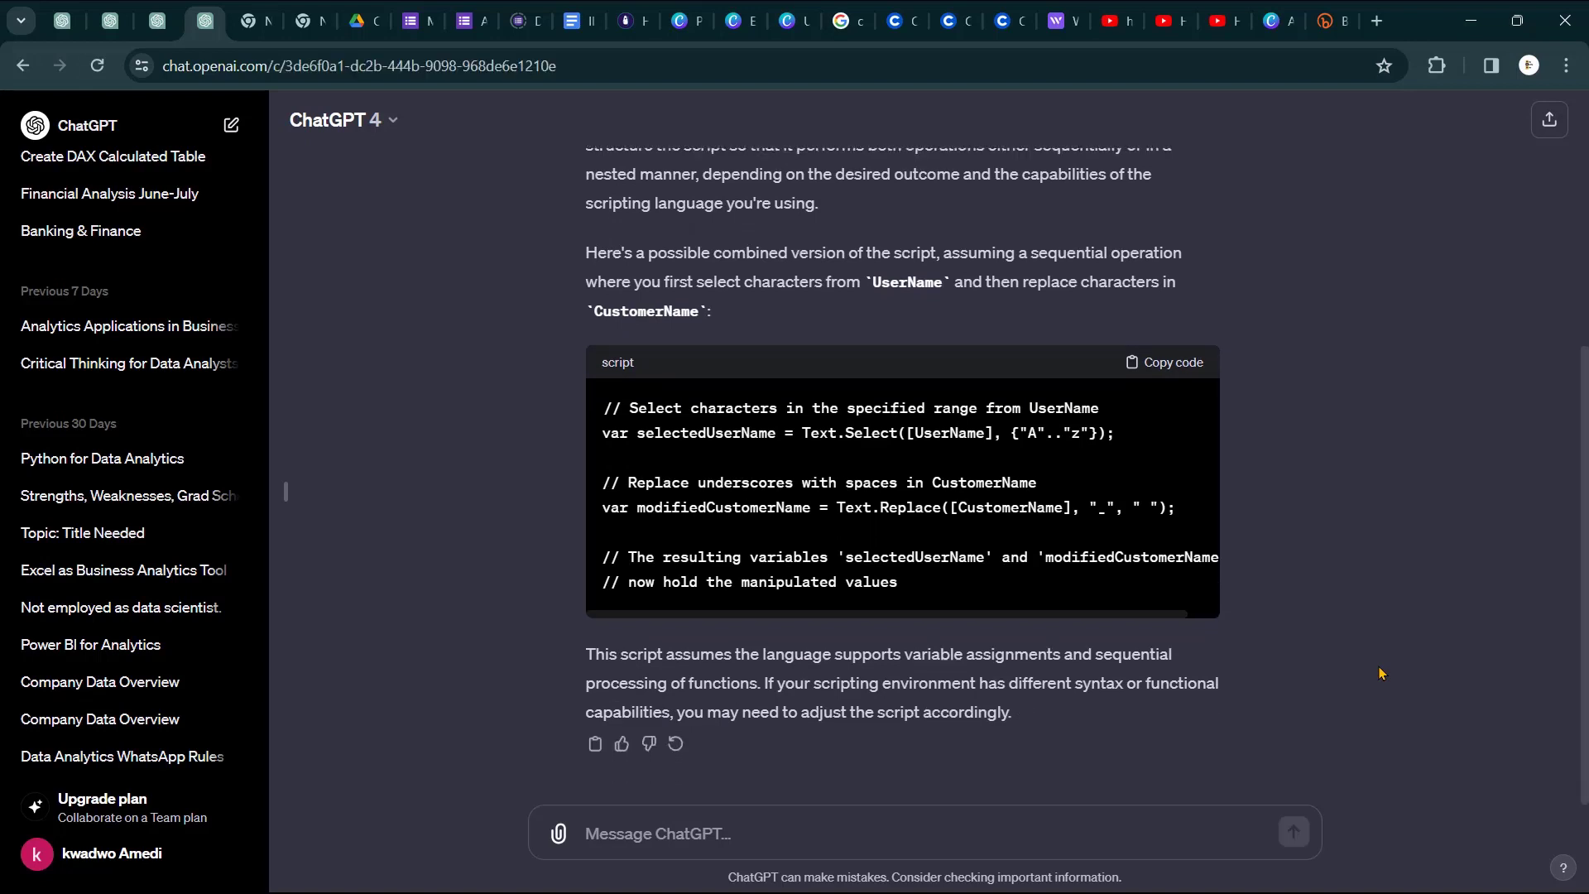
- Review the reply's selectedUserName line, {"A".."z"} range, underscore comment and Text.Replace argument
scroll(974, 544, right, 2)
scroll(974, 544, left, 2)
ctrl+scroll(974, 544, up, 4)
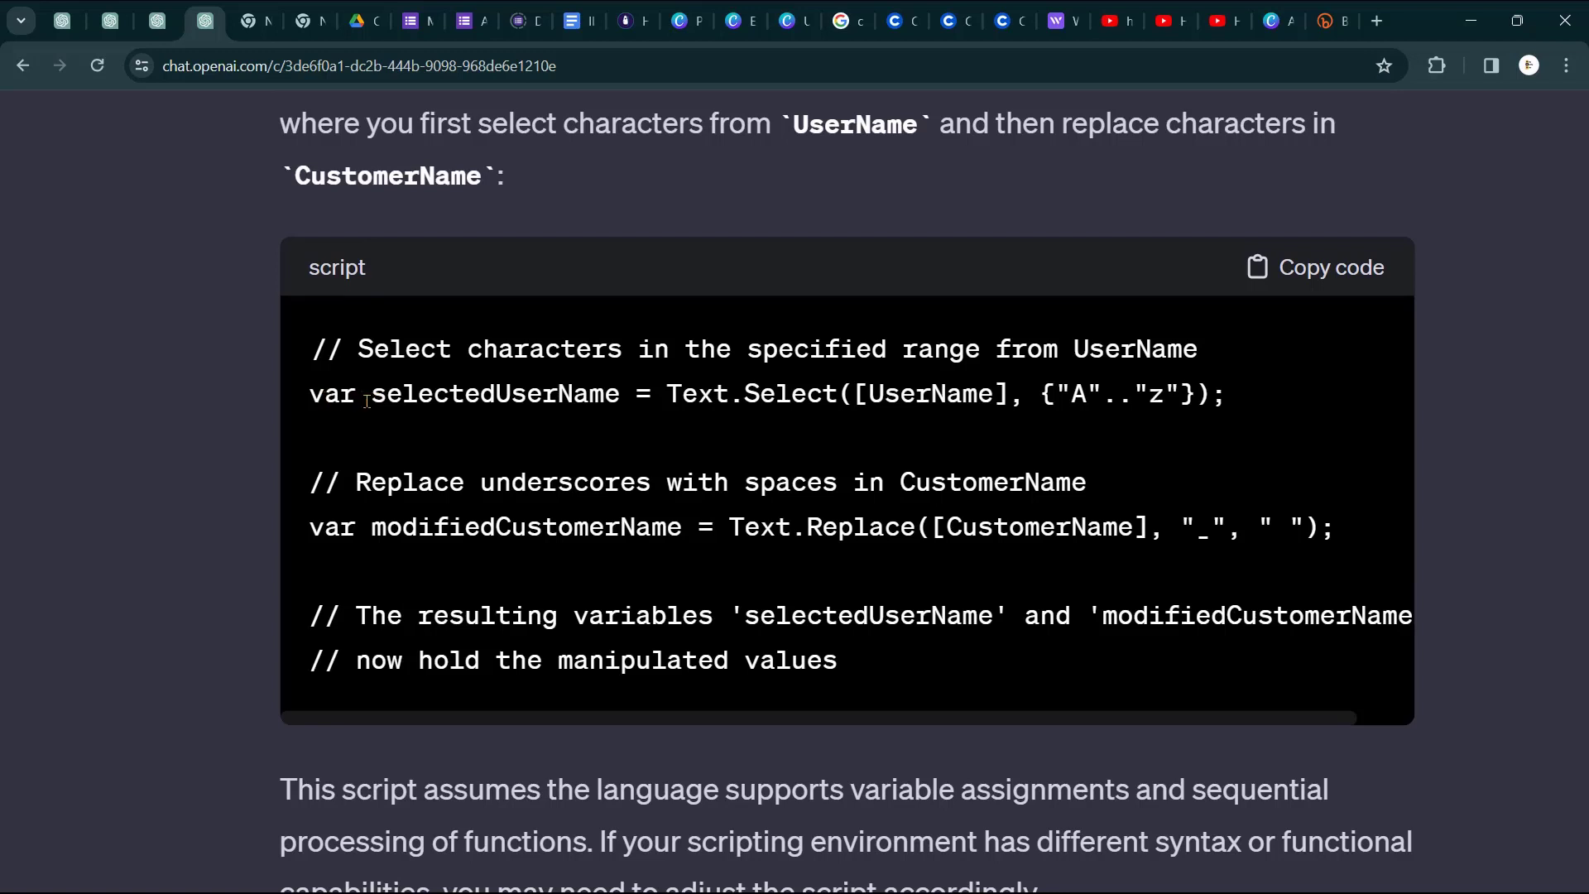
drag(367, 401, 881, 384)
click(911, 390)
drag(1039, 389, 1215, 403)
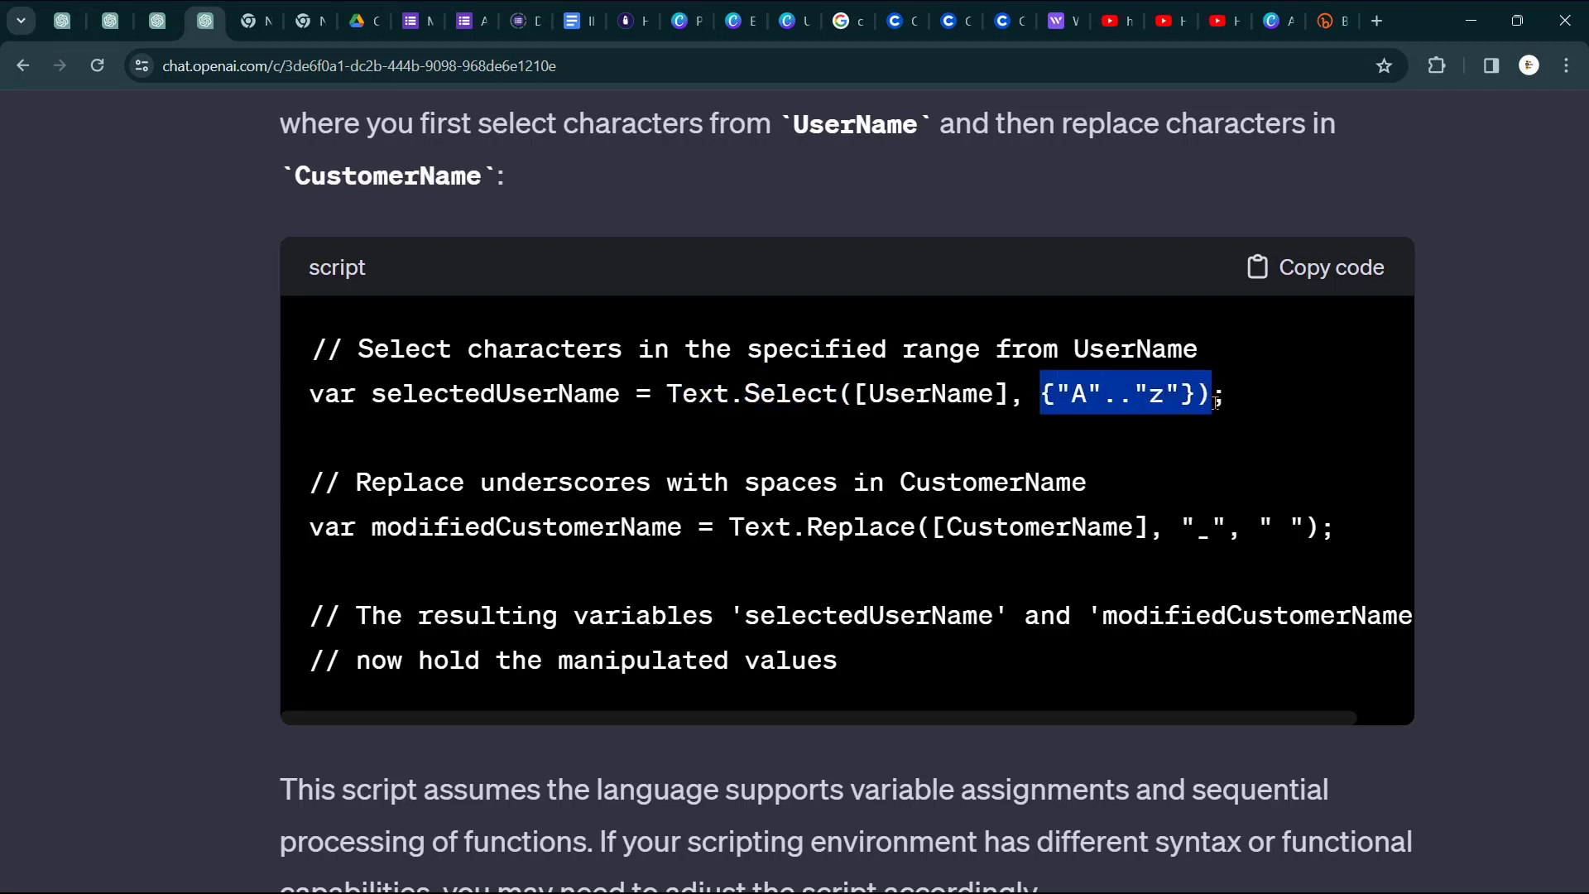
click(353, 539)
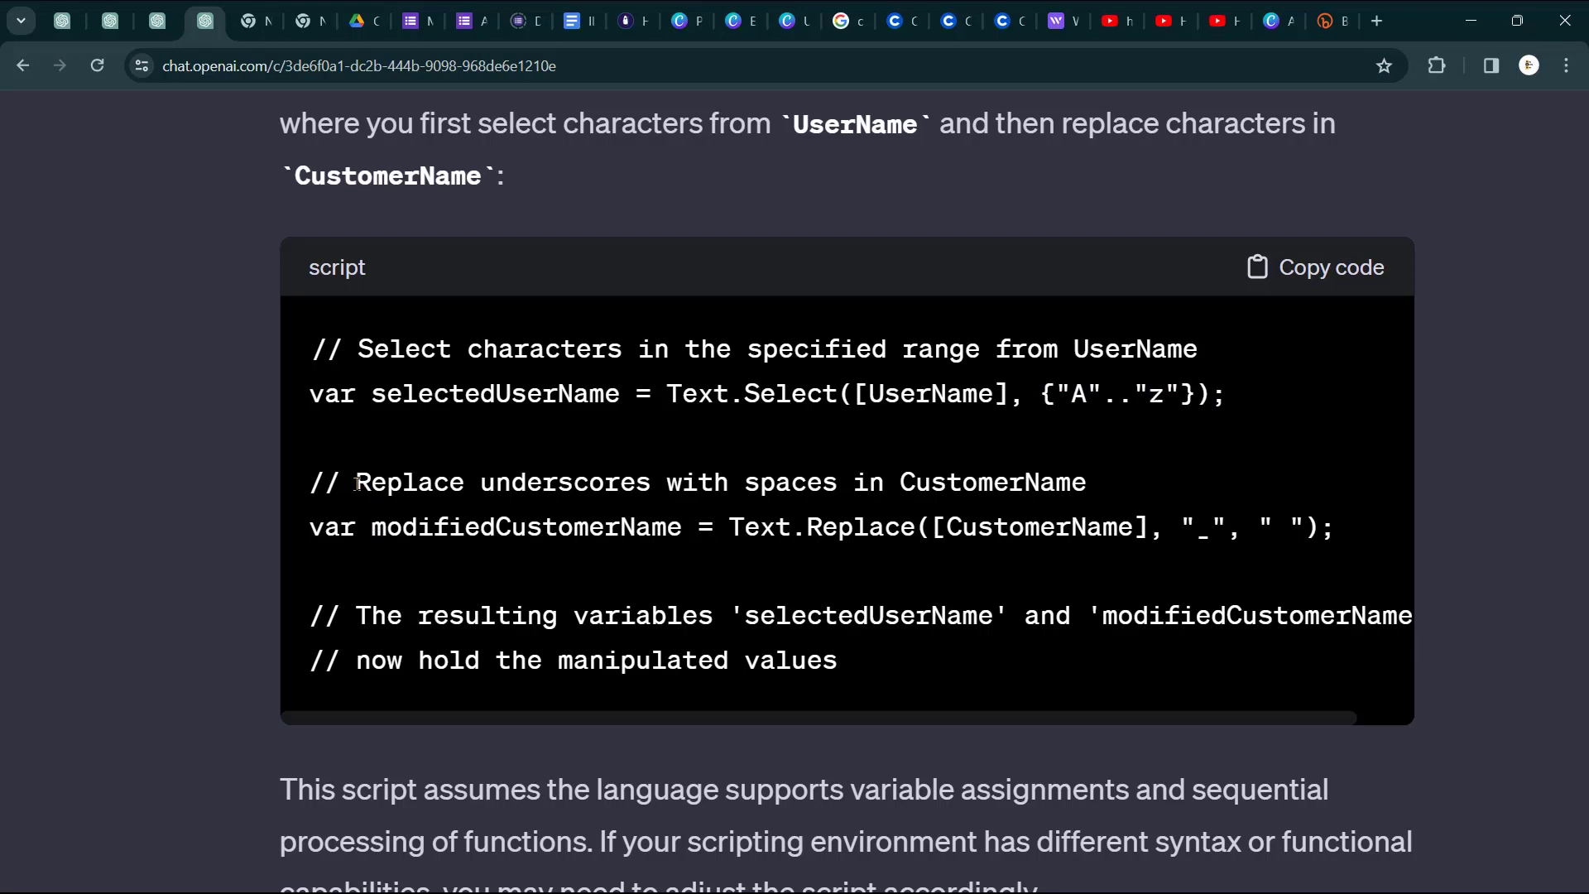
drag(357, 483, 988, 490)
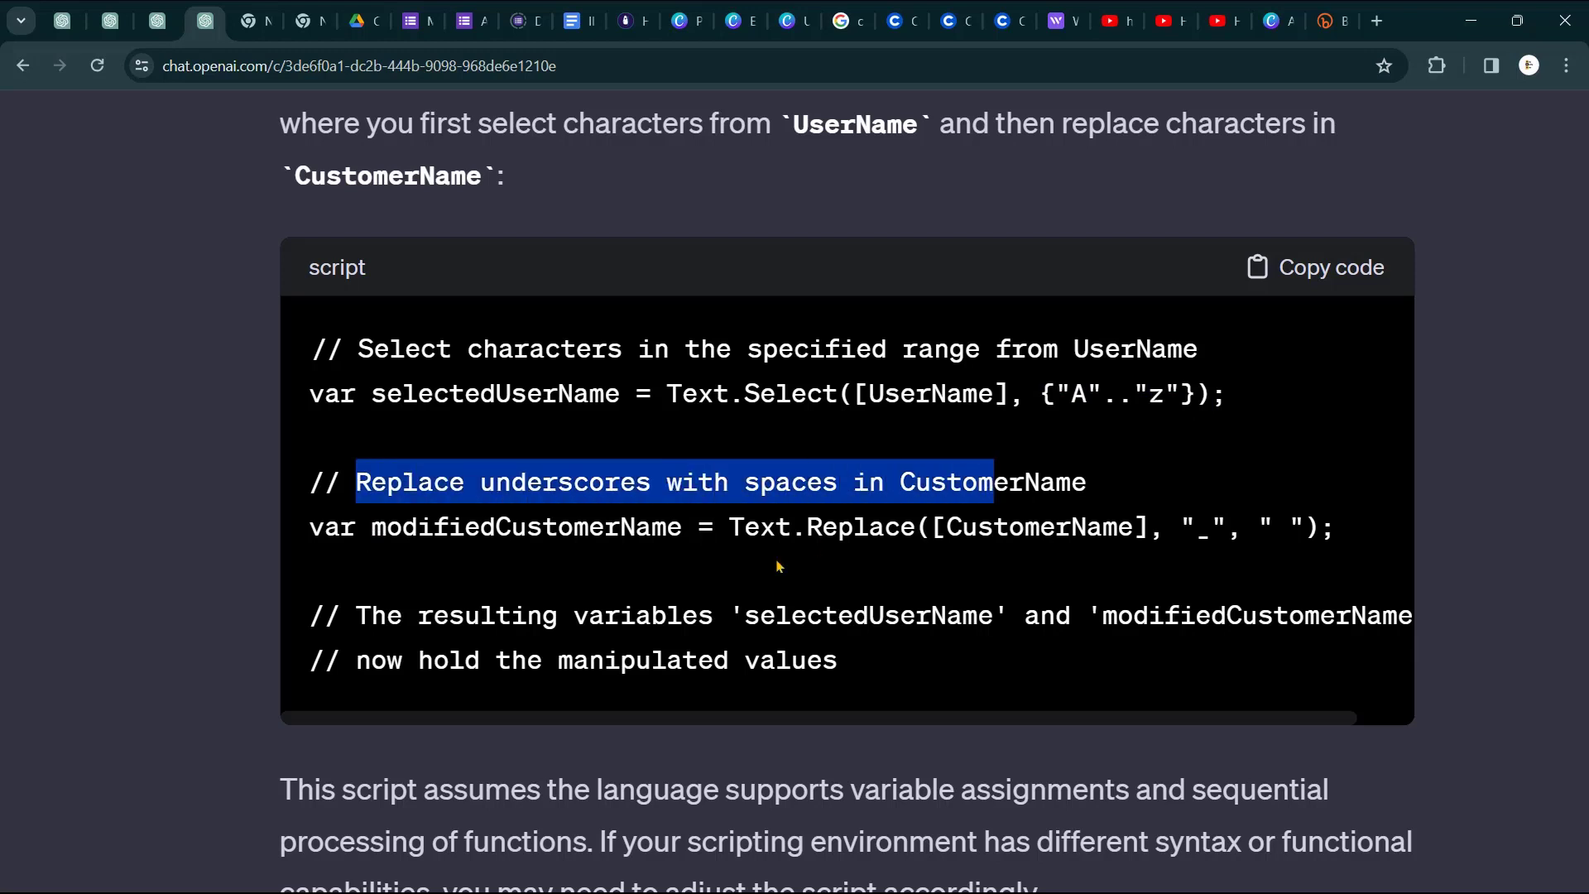
click(429, 583)
drag(377, 530, 683, 526)
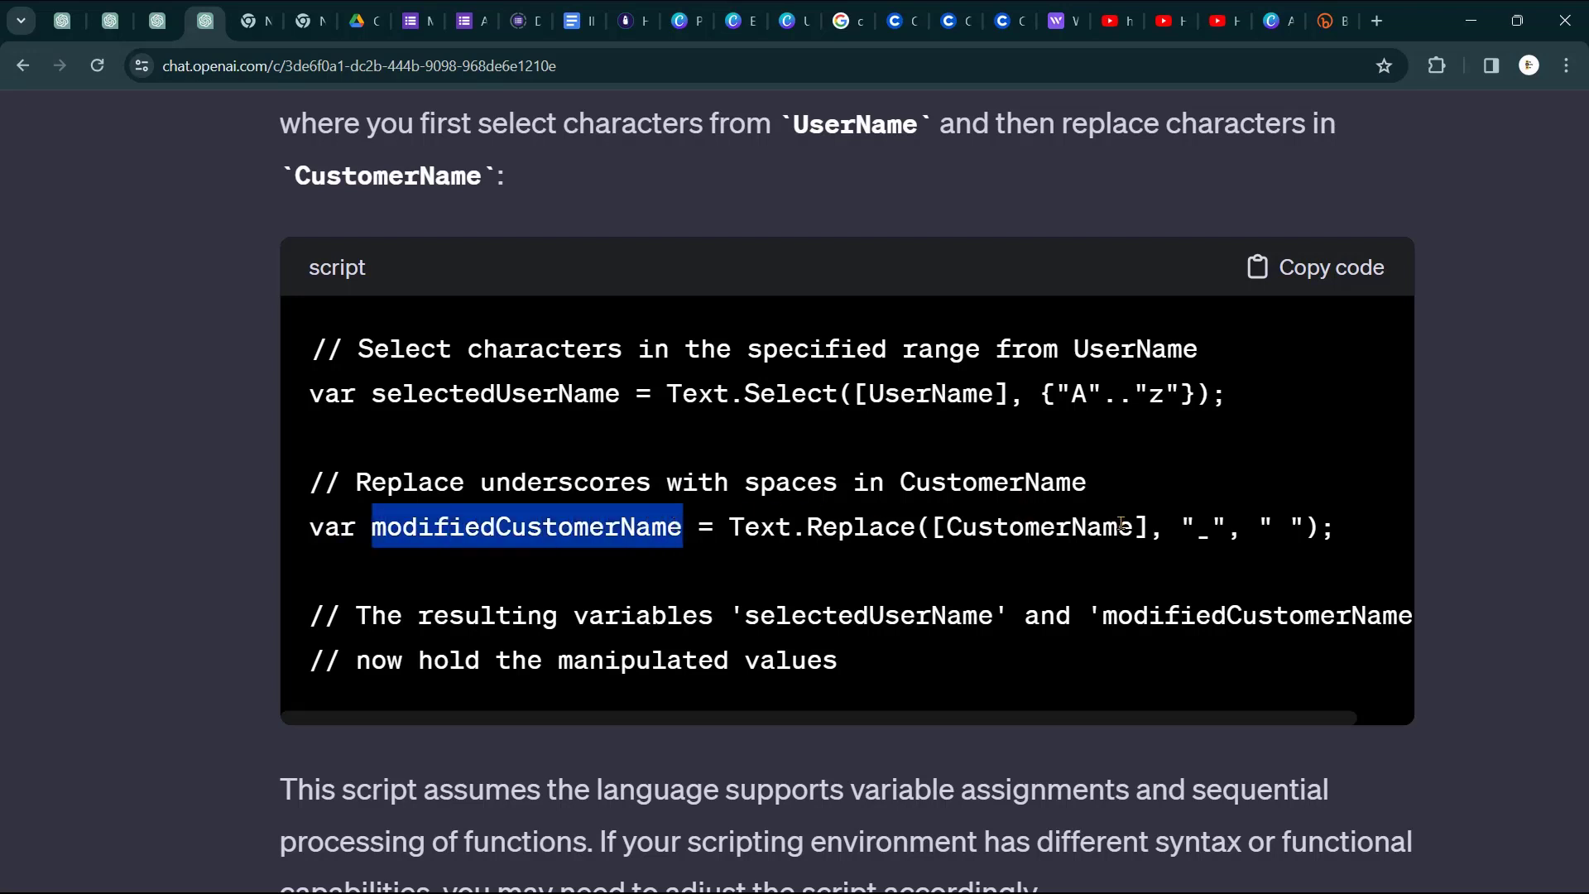
drag(1180, 530, 1254, 524)
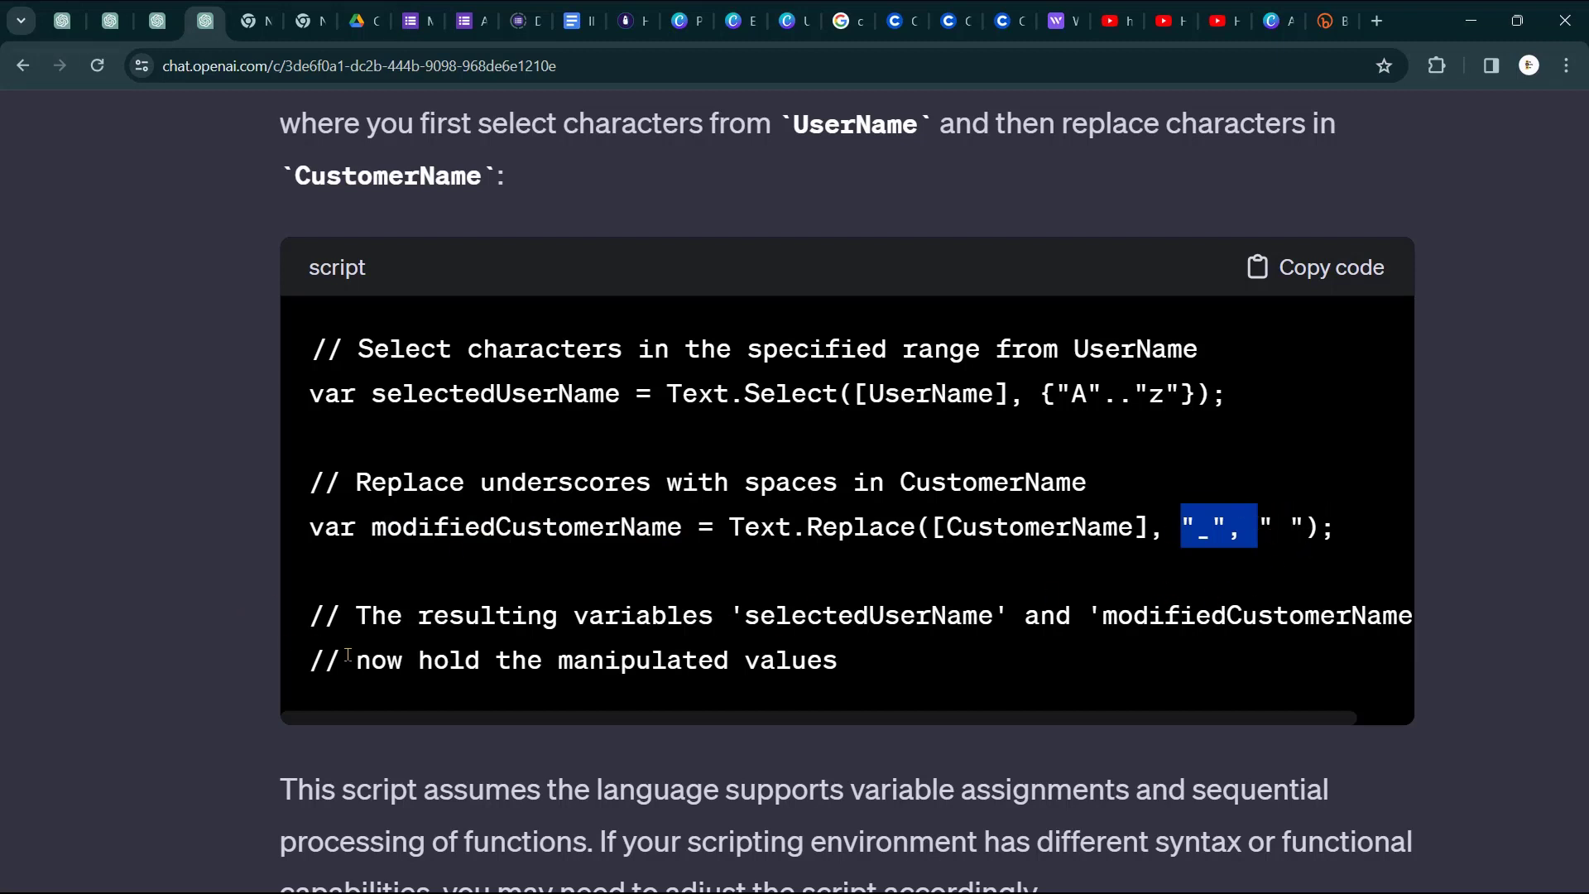
- Read the rest of the combined script, reset the zoom and clear the highlighted text
scroll(417, 626, right, 2)
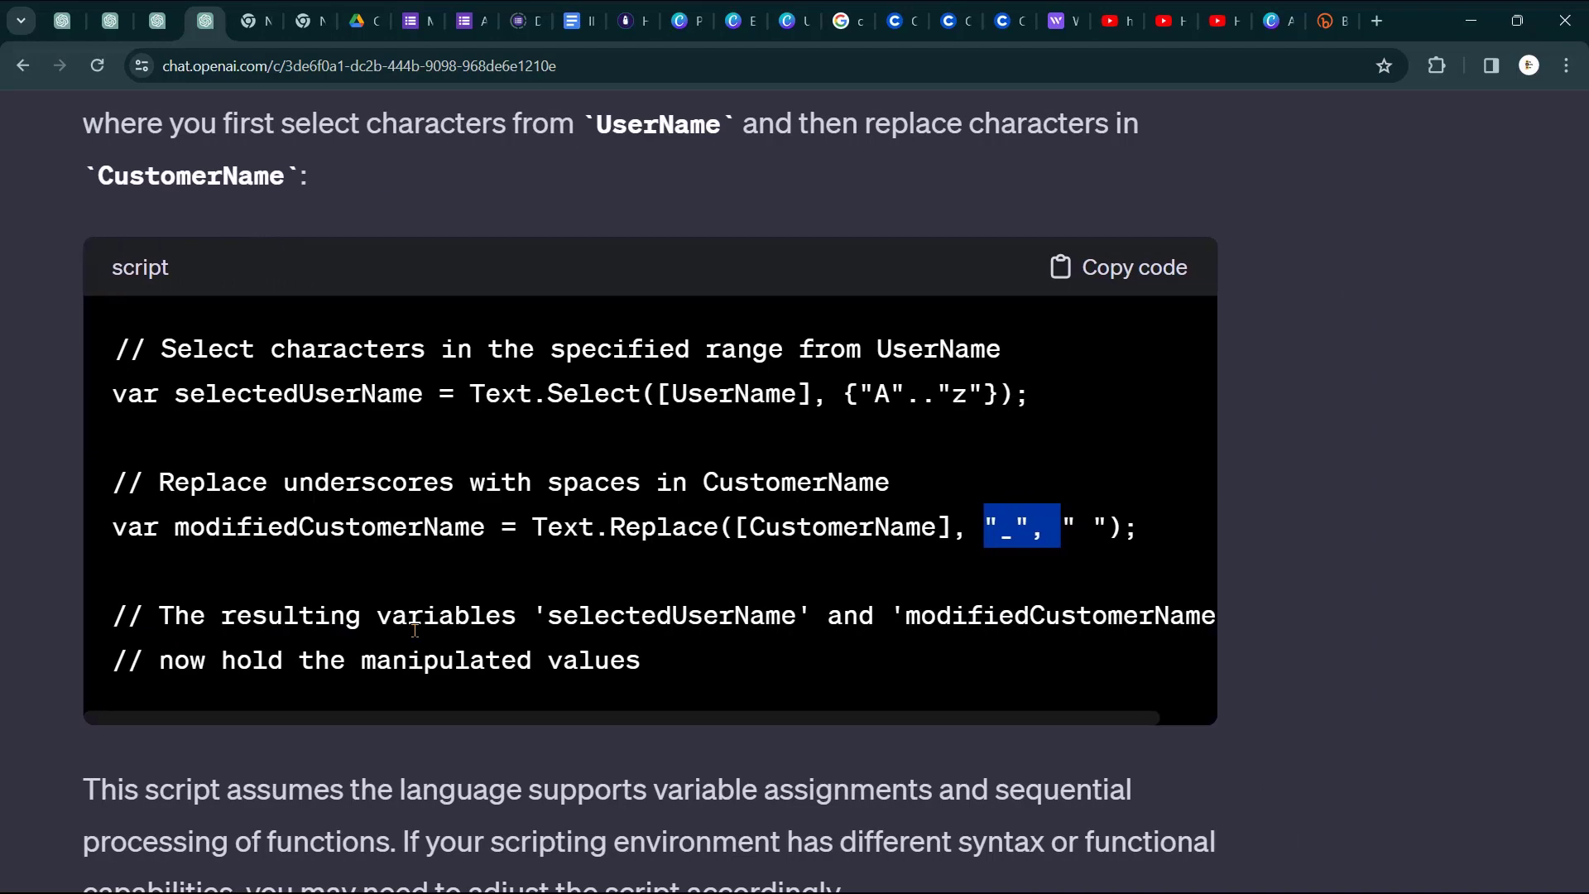
scroll(415, 627, left, 1)
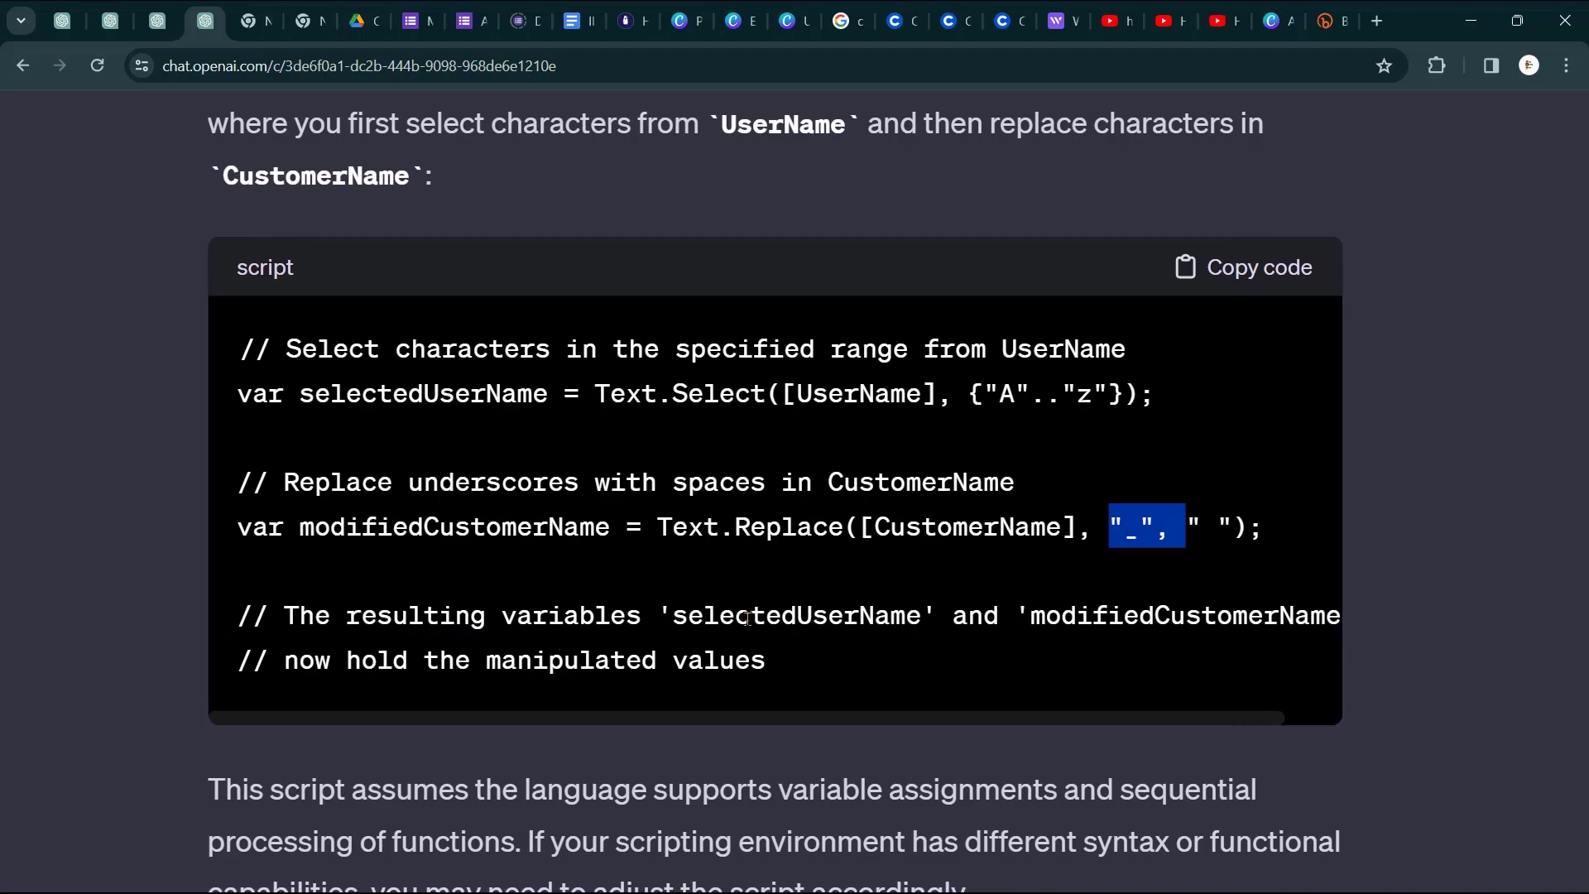
scroll(902, 613, right, 3)
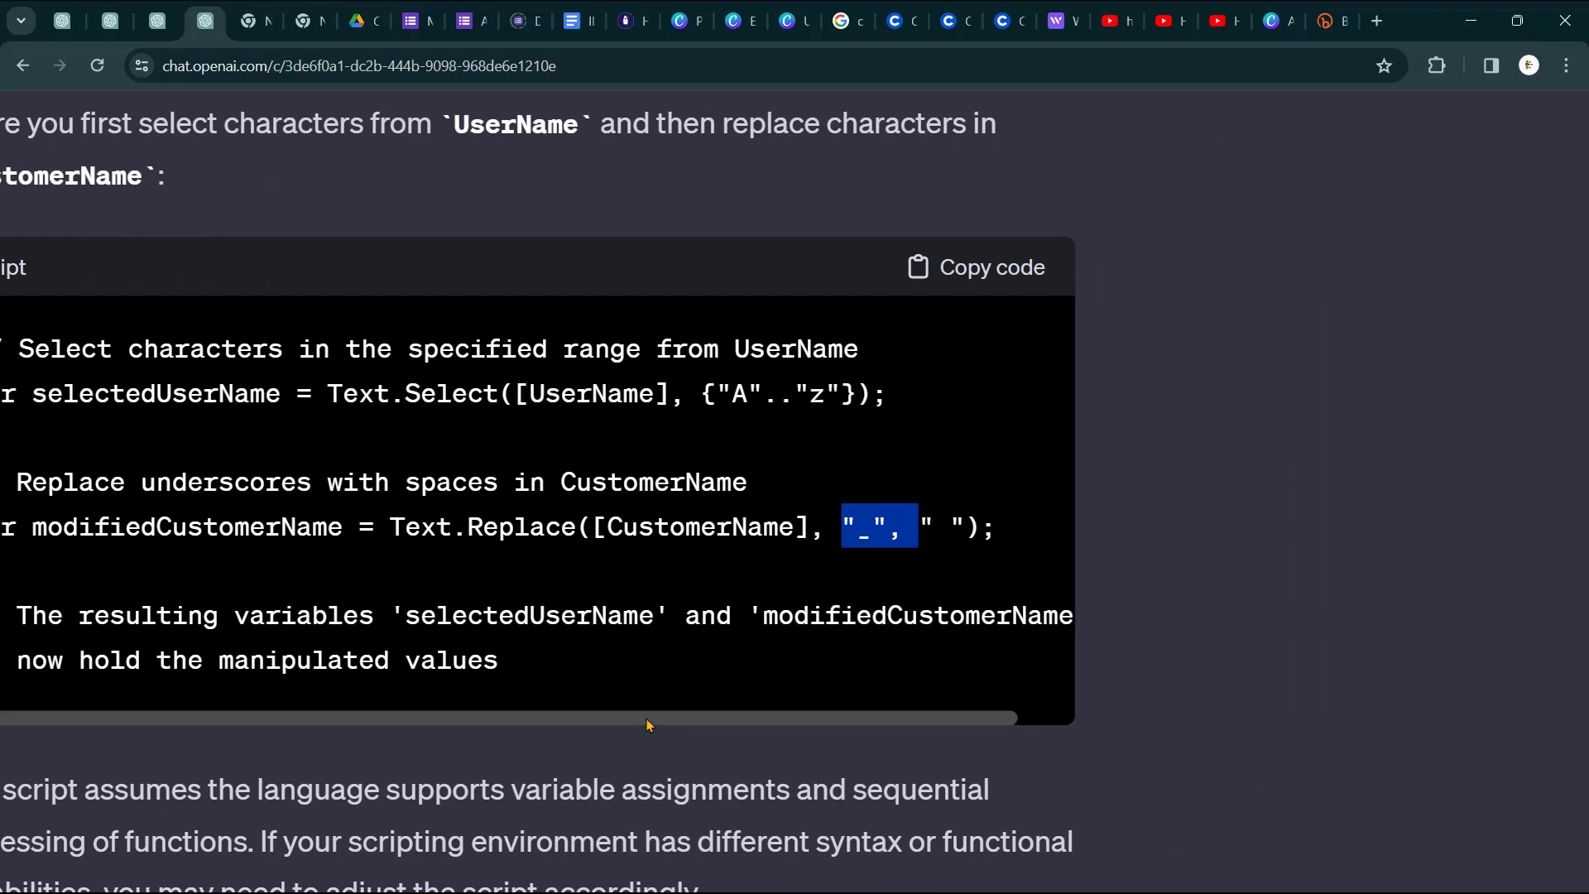
drag(681, 718, 403, 730)
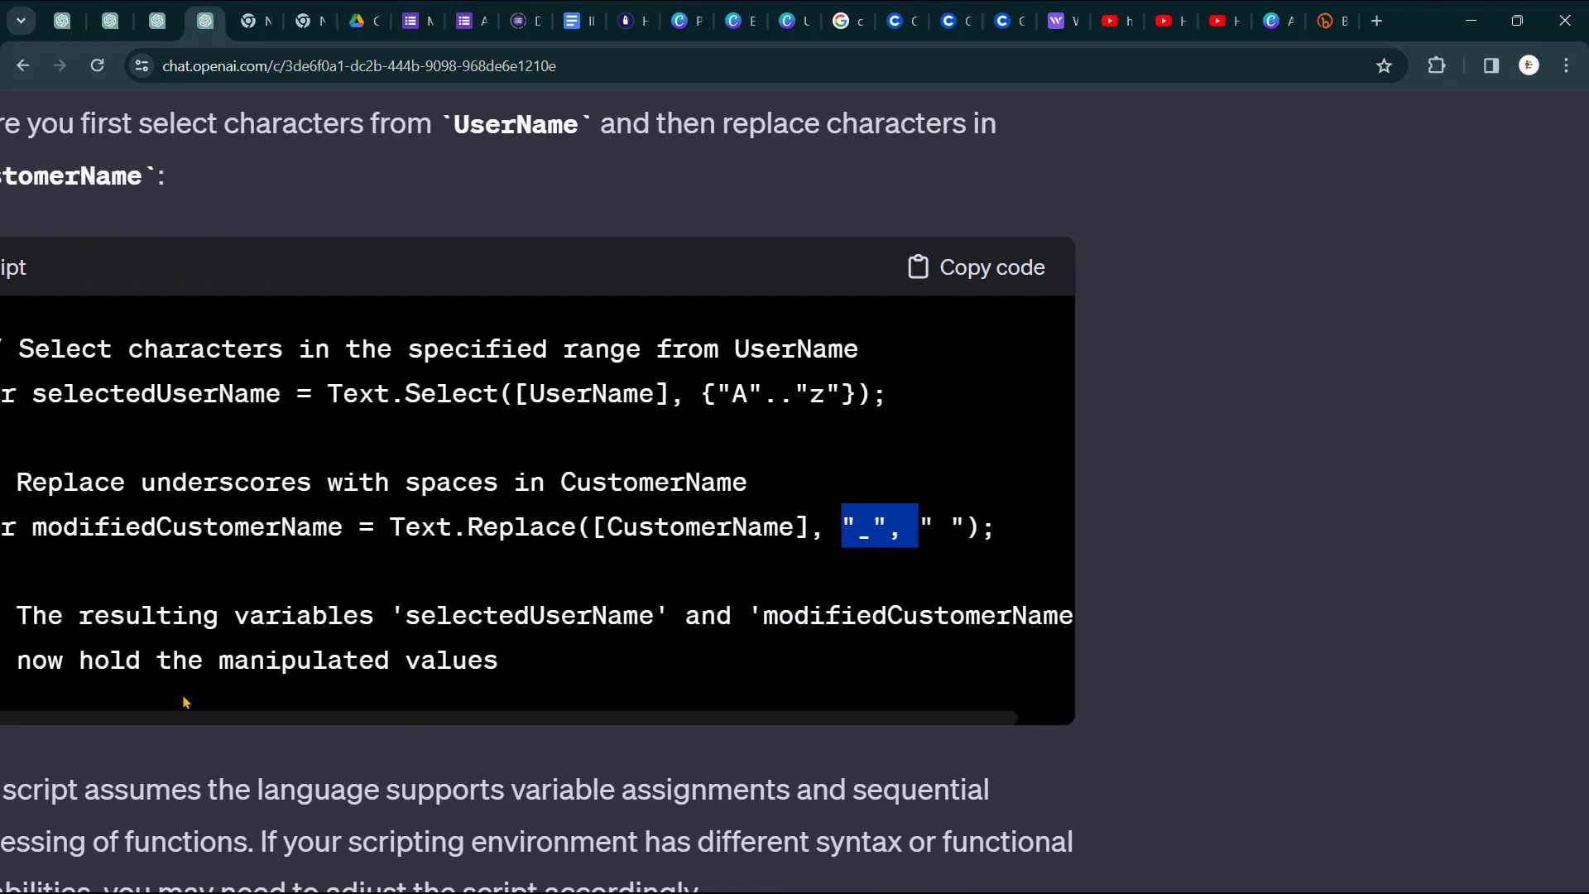
scroll(186, 701, left, 3)
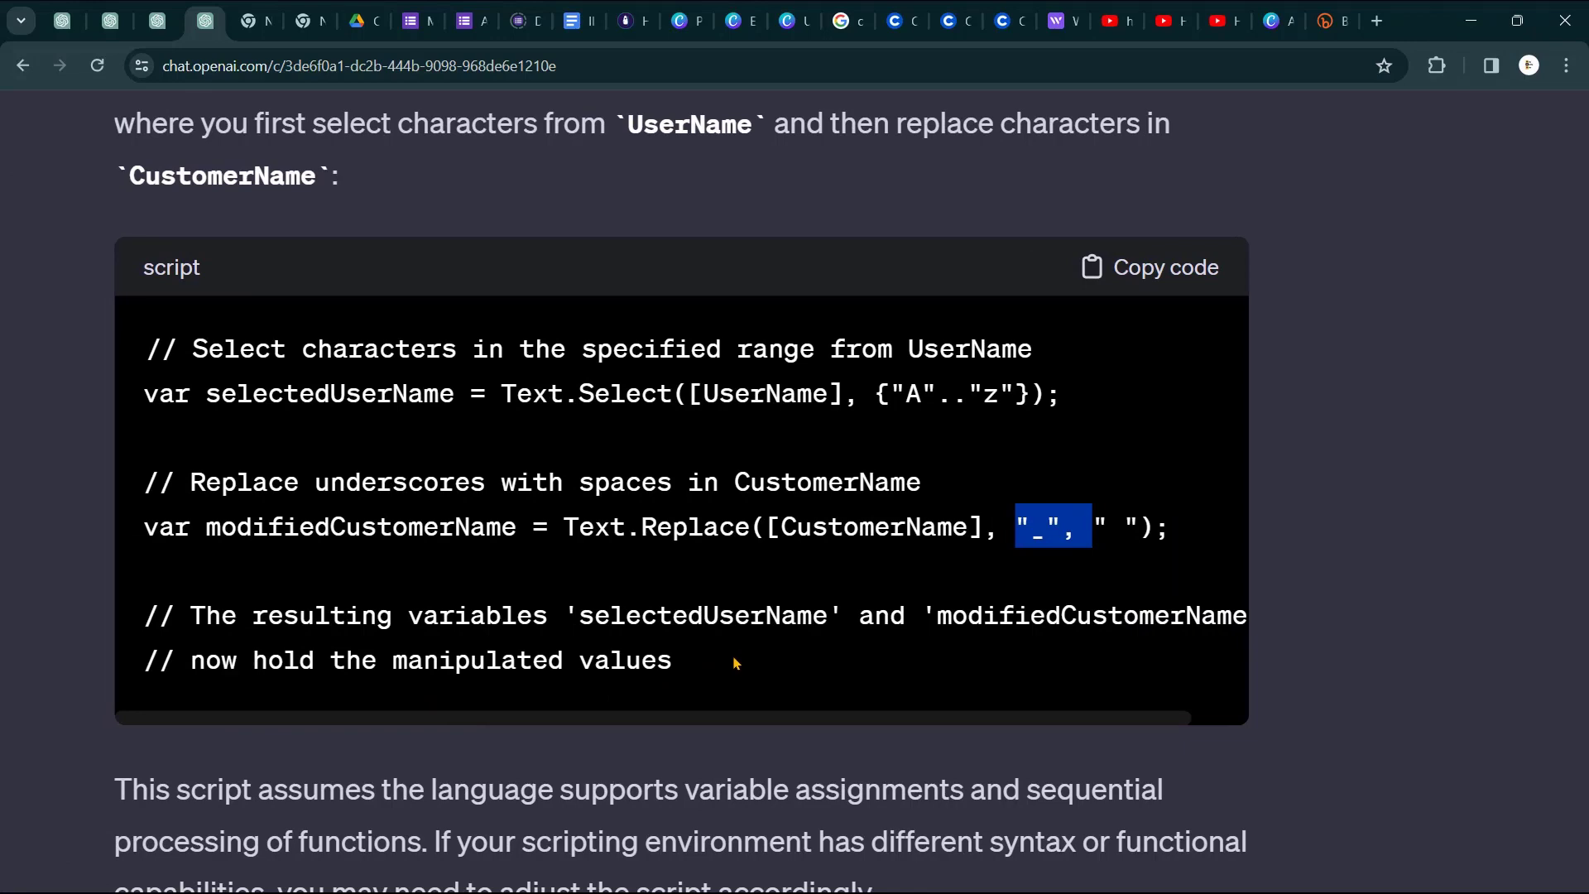
key(ctrl+0)
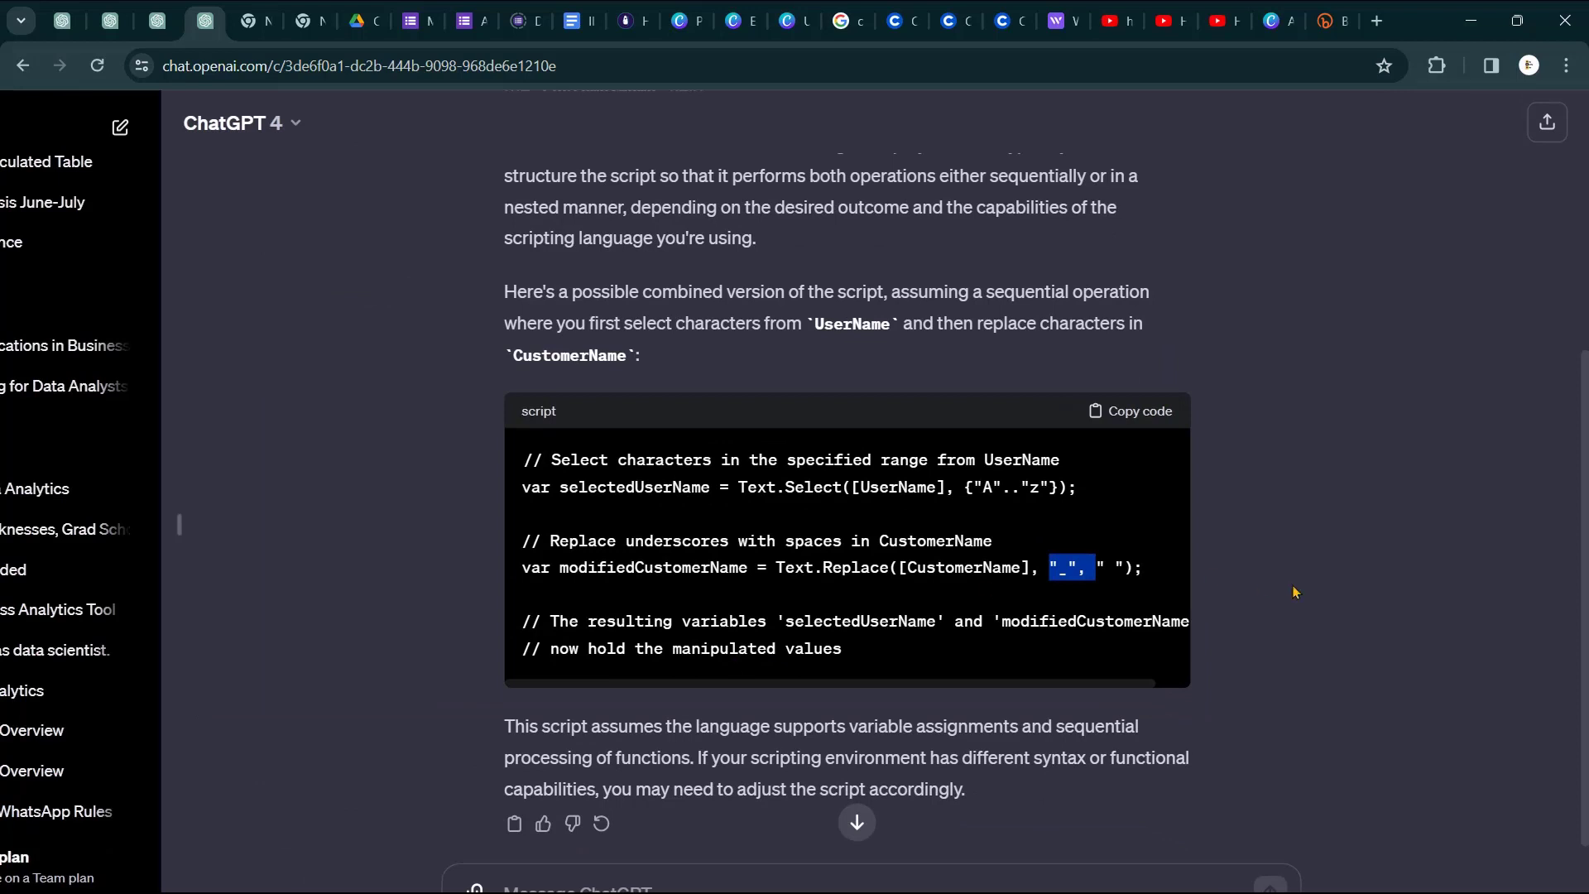
click(1281, 622)
scroll(1281, 623, down, 1)
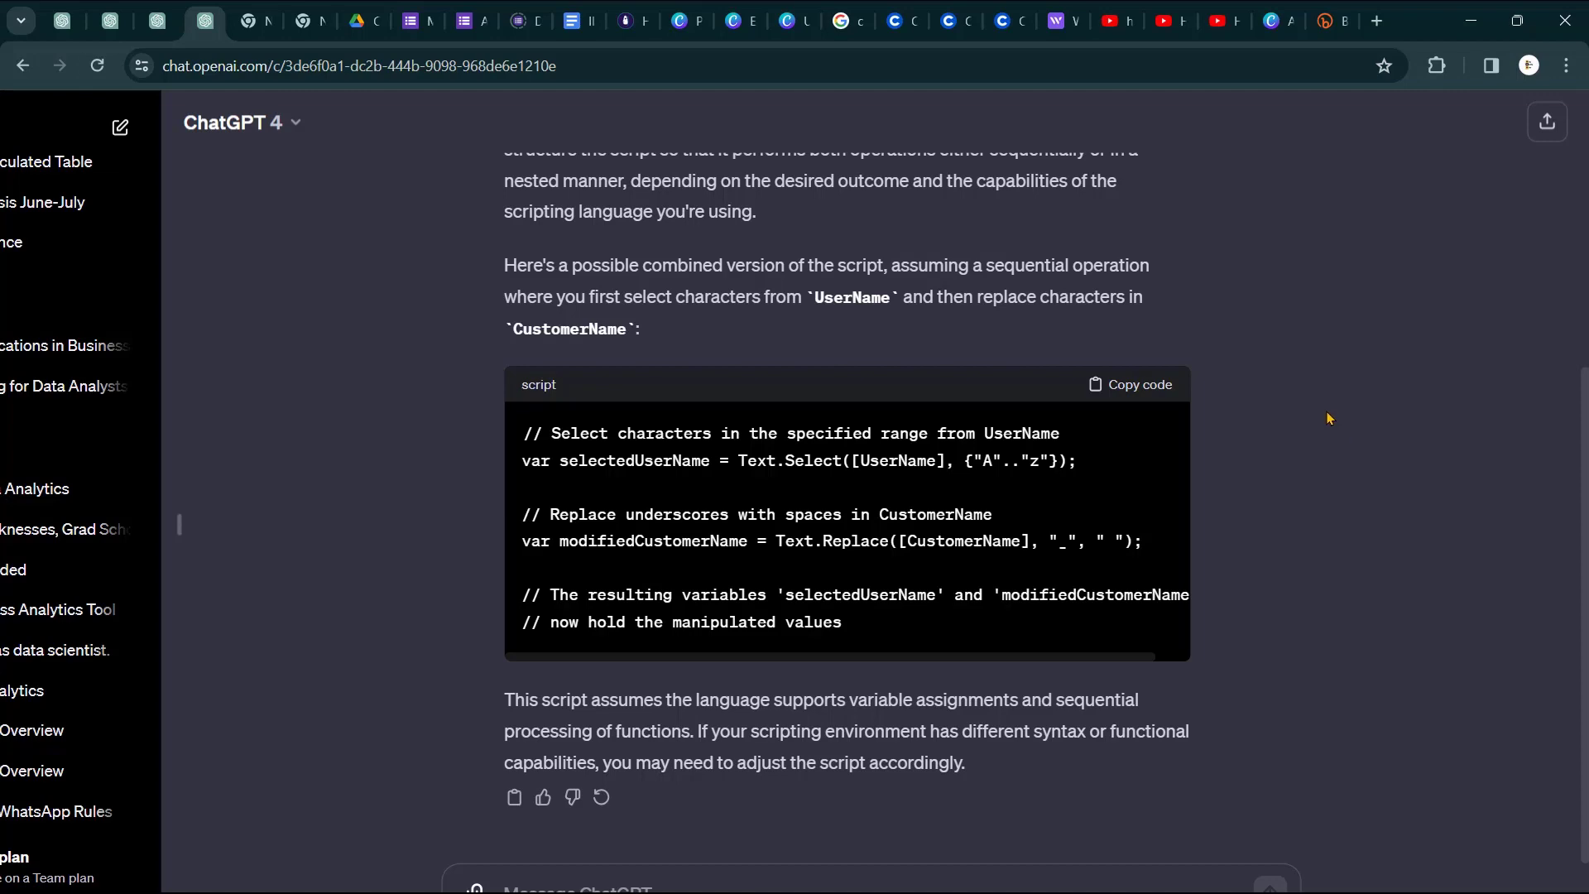
- Back in Power Query, select UserName and choose Column From Examples > From Selection
click(1470, 20)
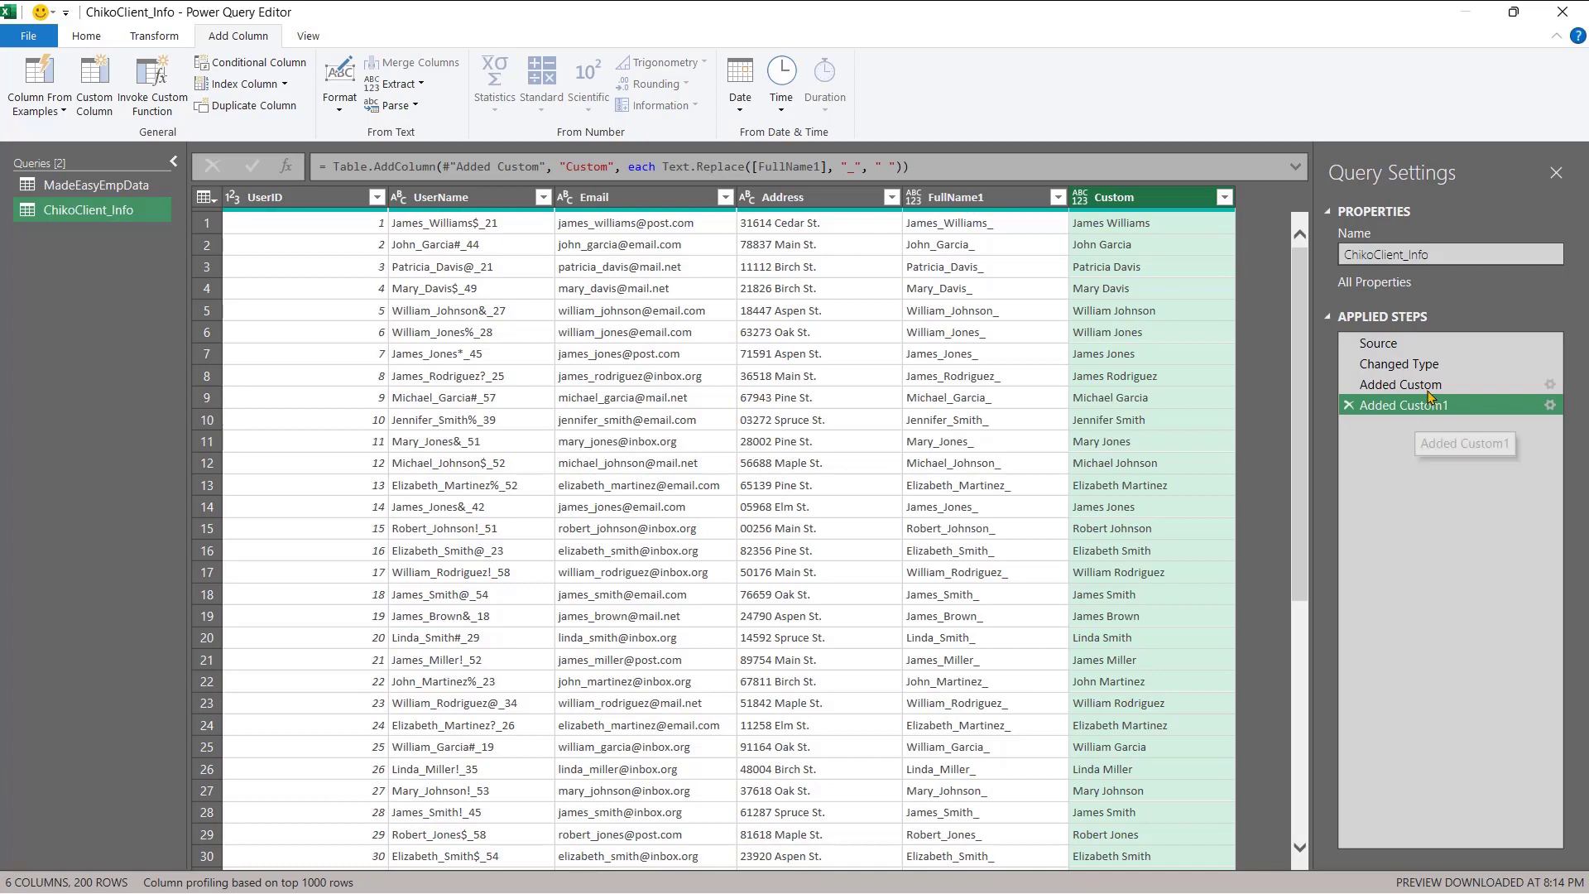
drag(1377, 364, 1374, 379)
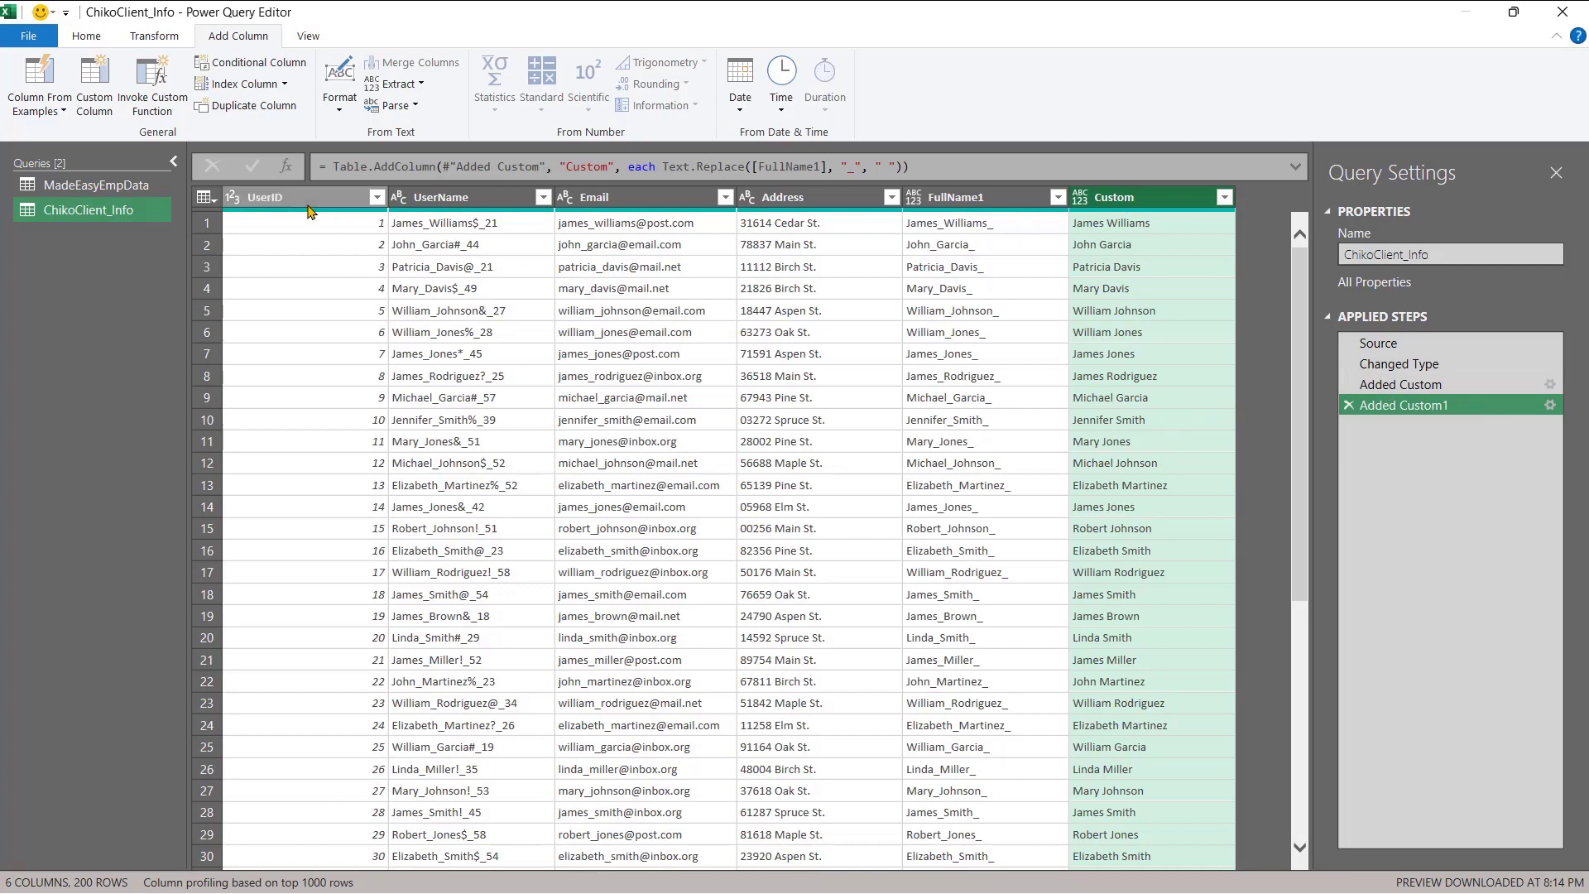
click(62, 112)
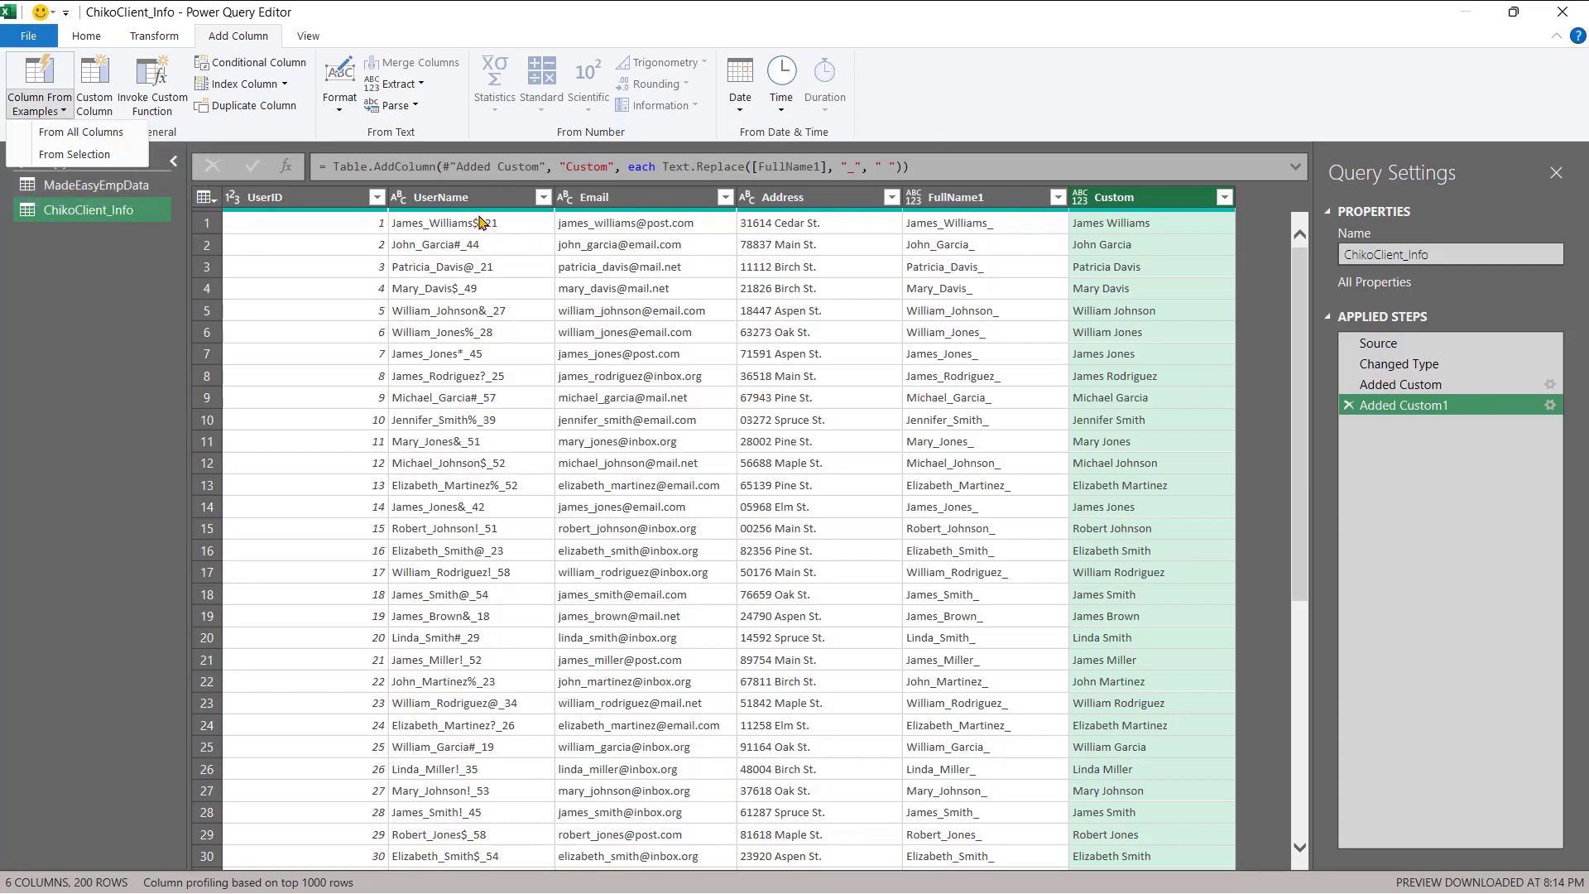
click(444, 206)
click(444, 205)
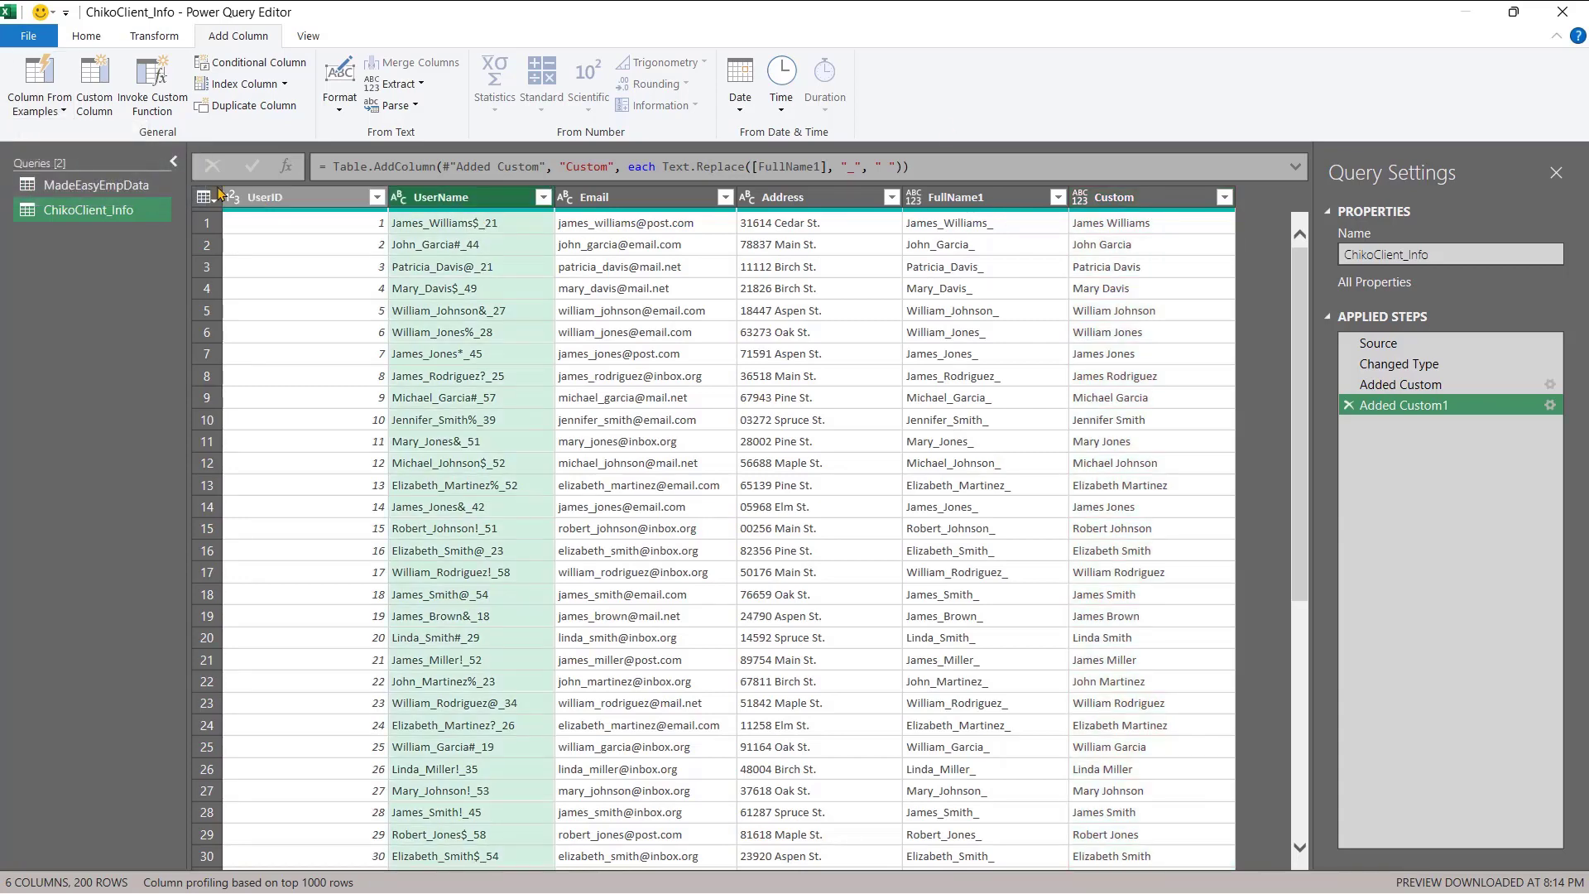
click(65, 114)
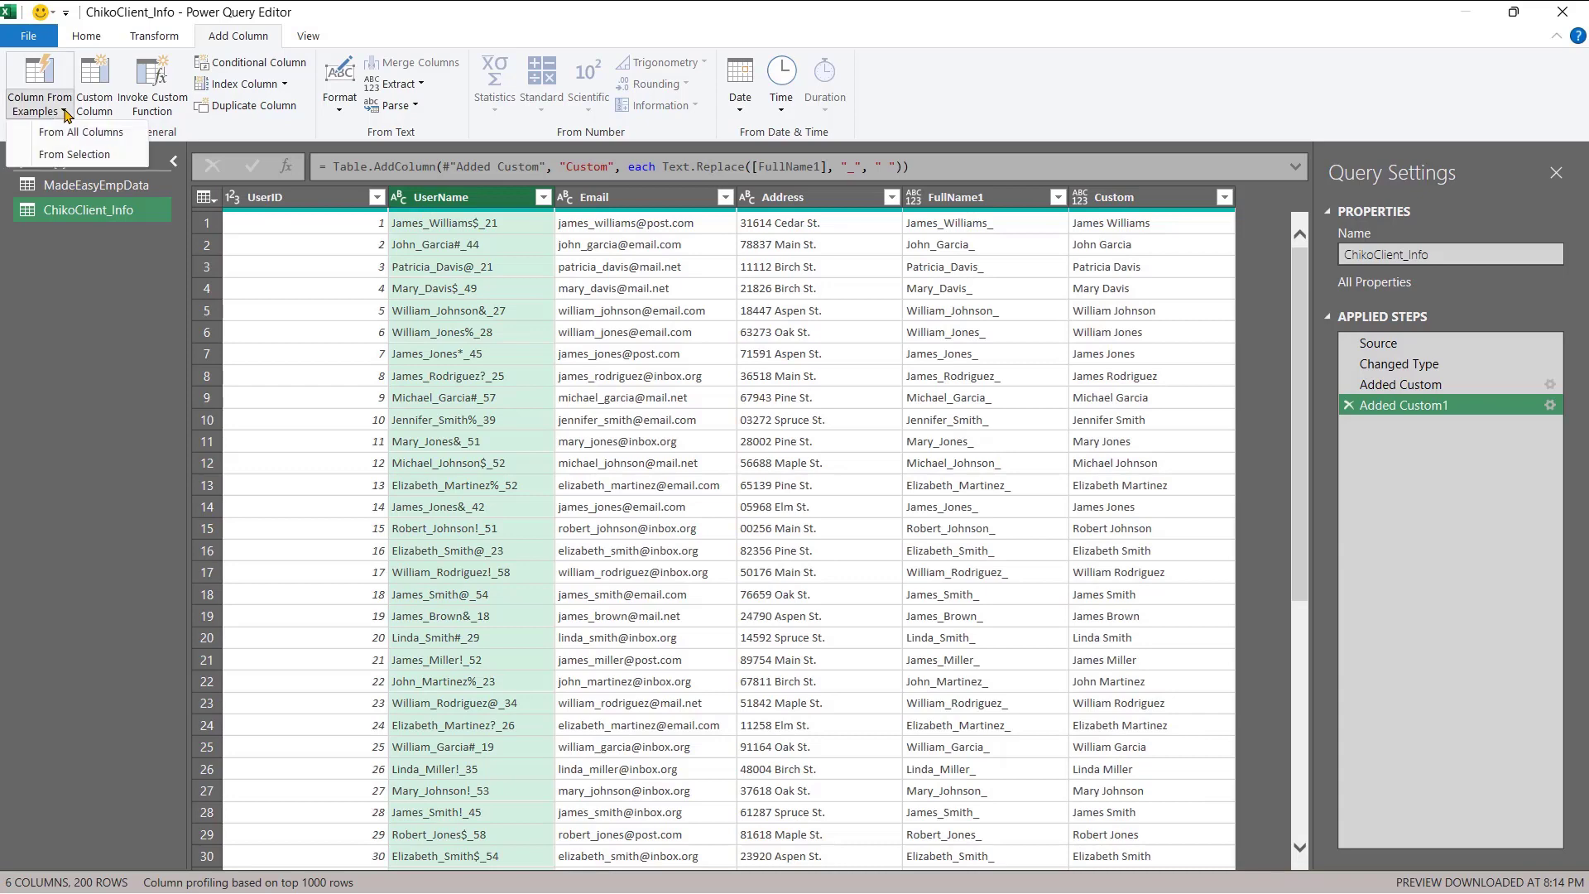
click(67, 157)
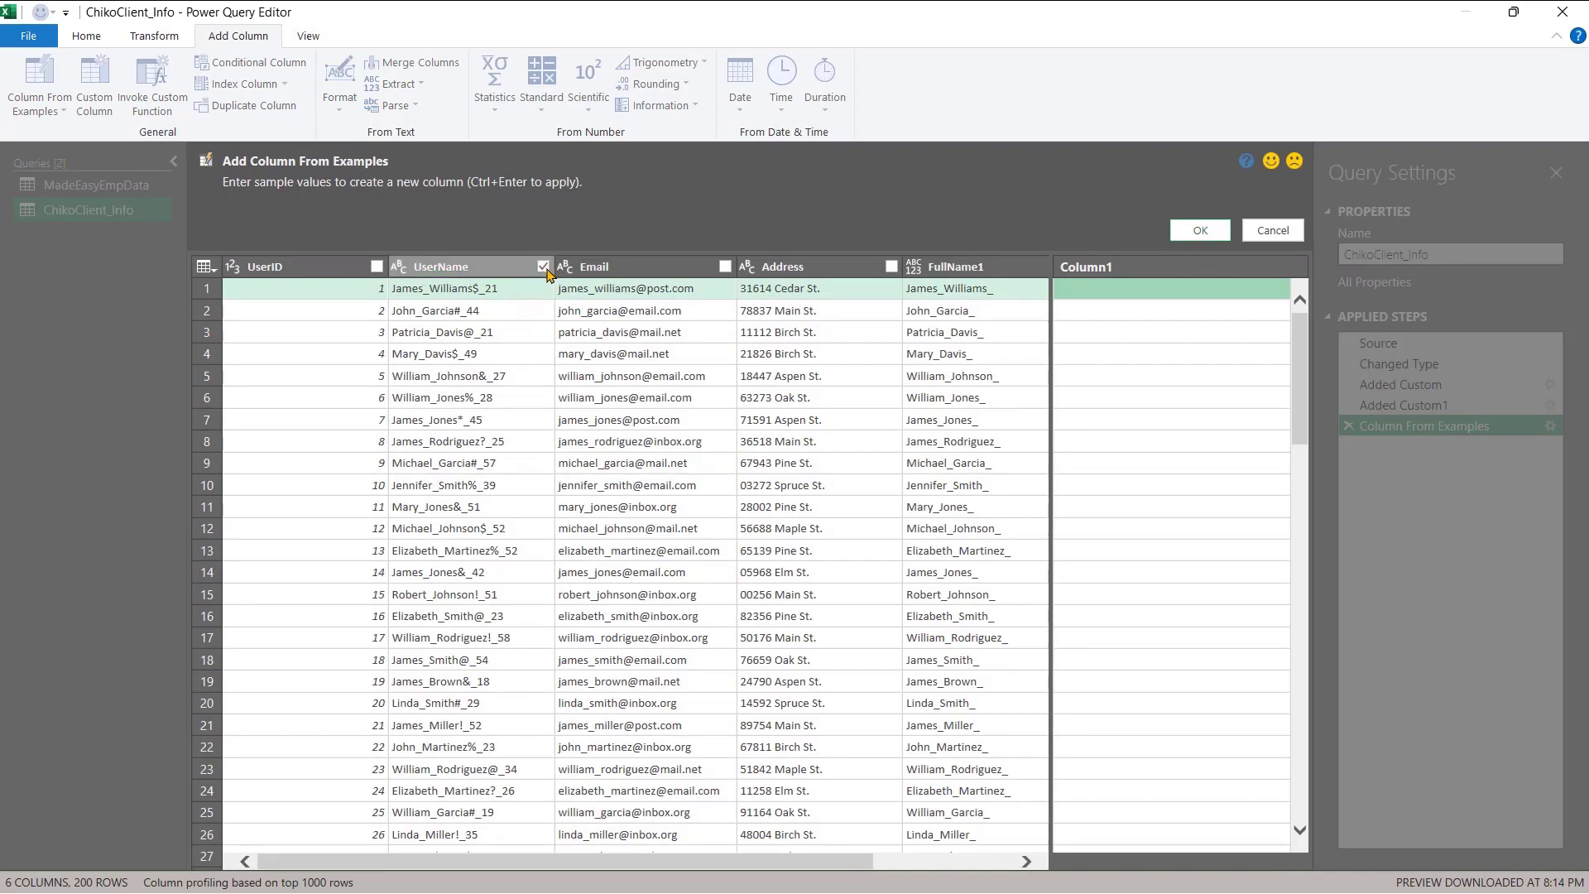
click(1096, 296)
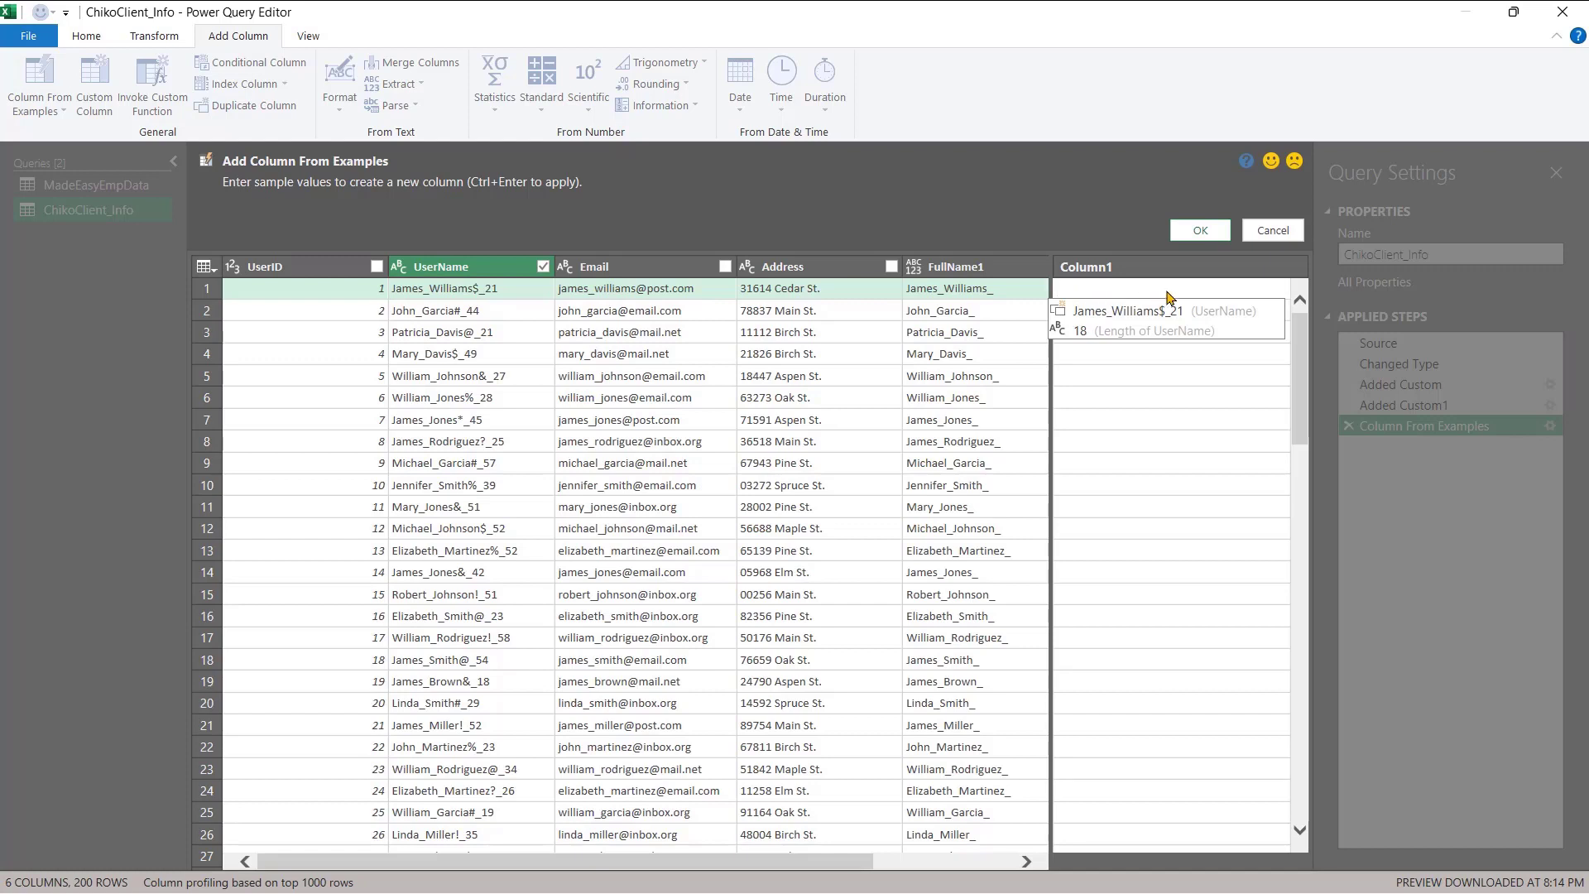
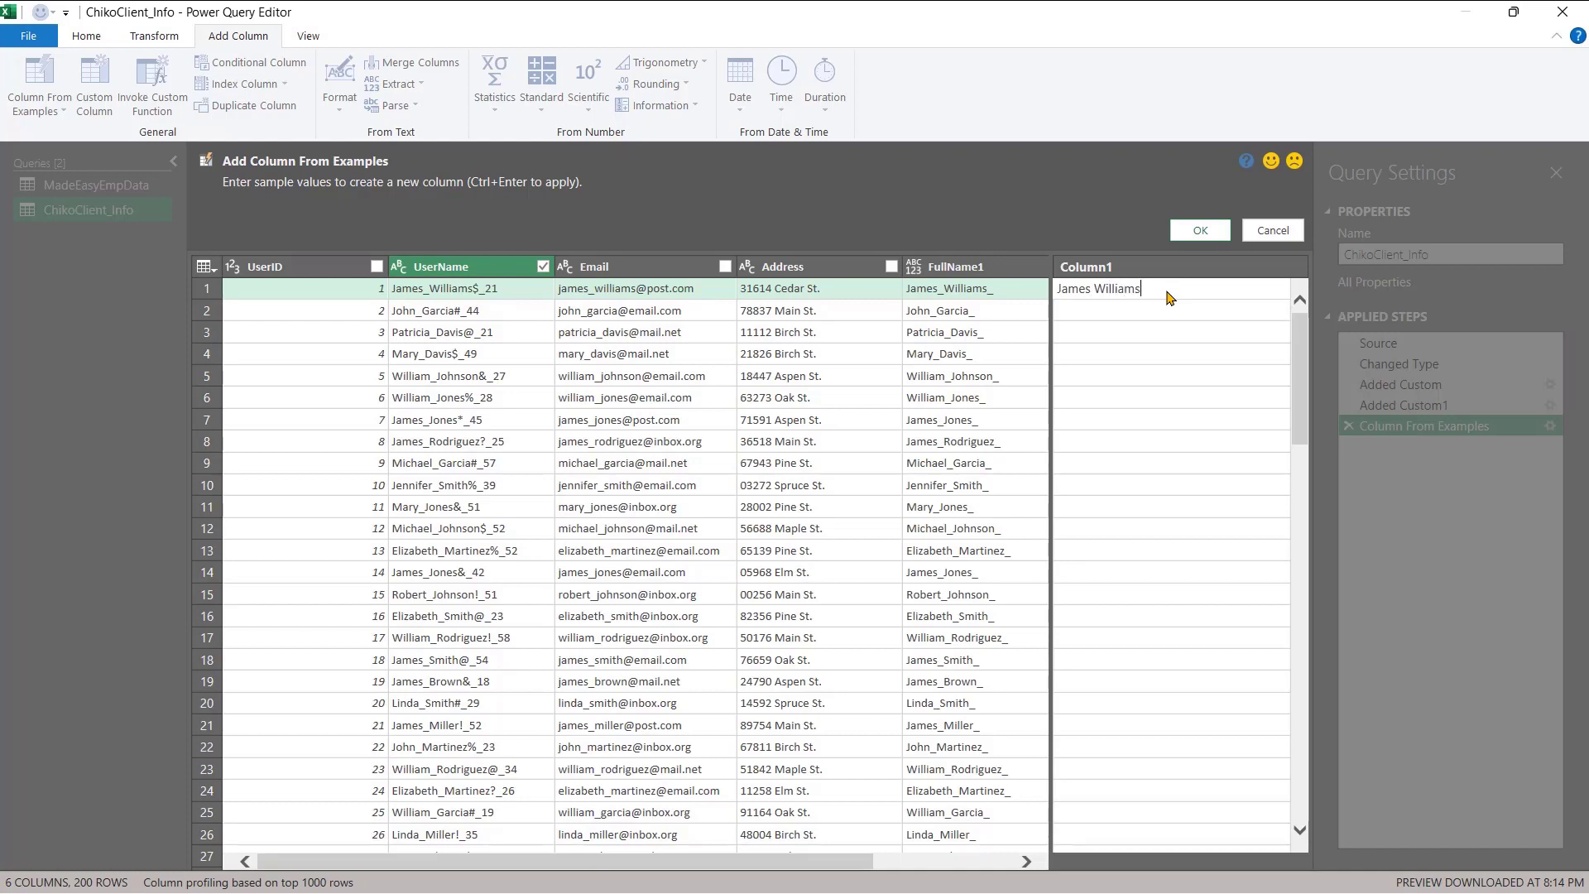
key(Return)
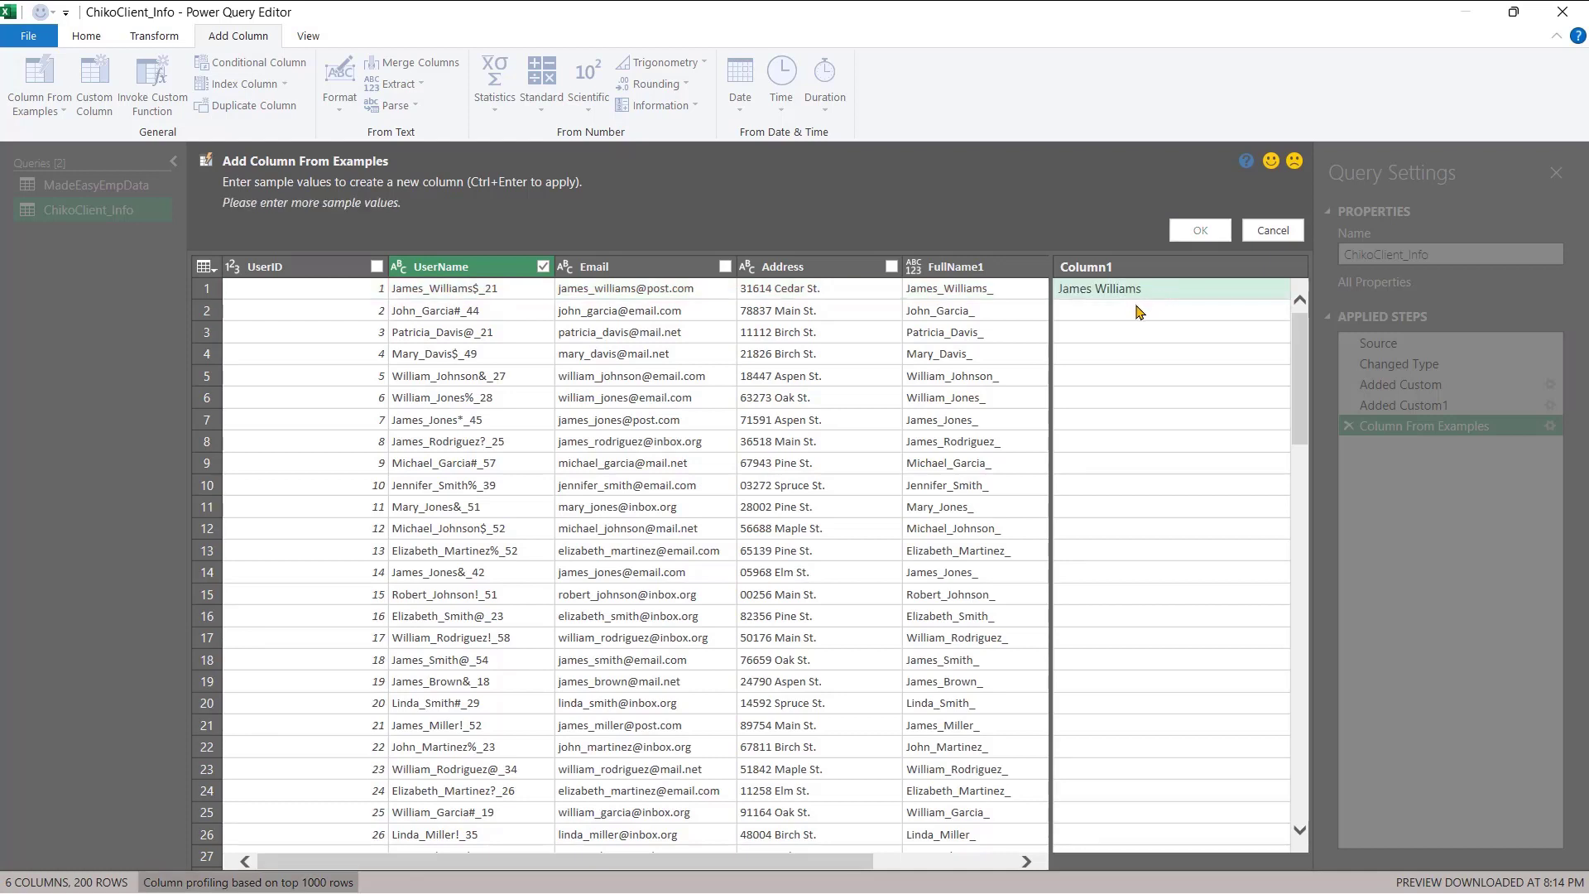
click(1139, 311)
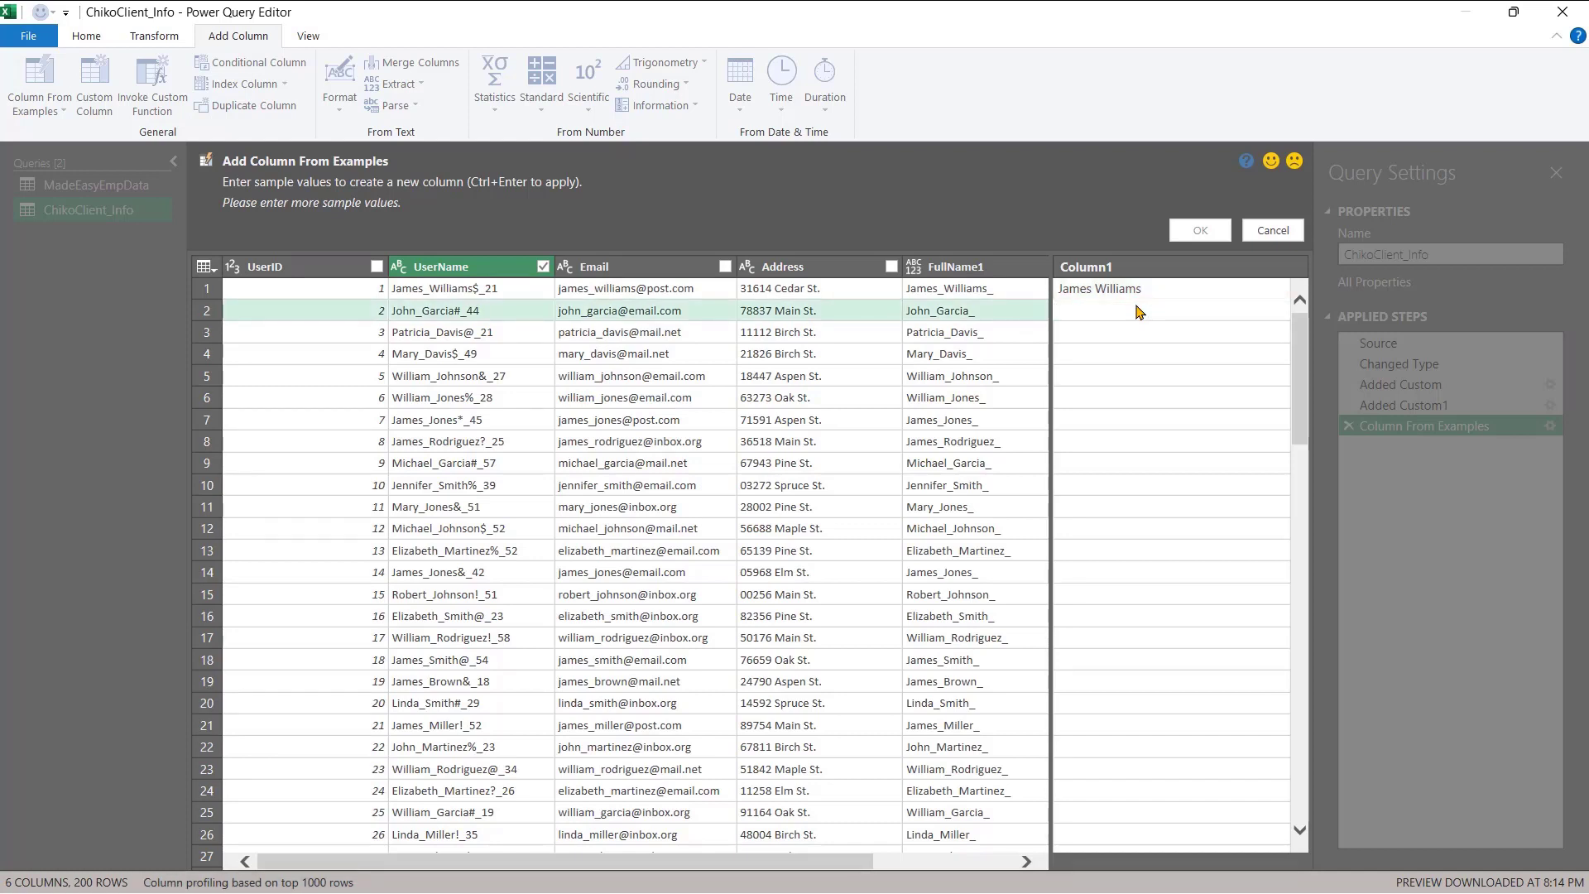
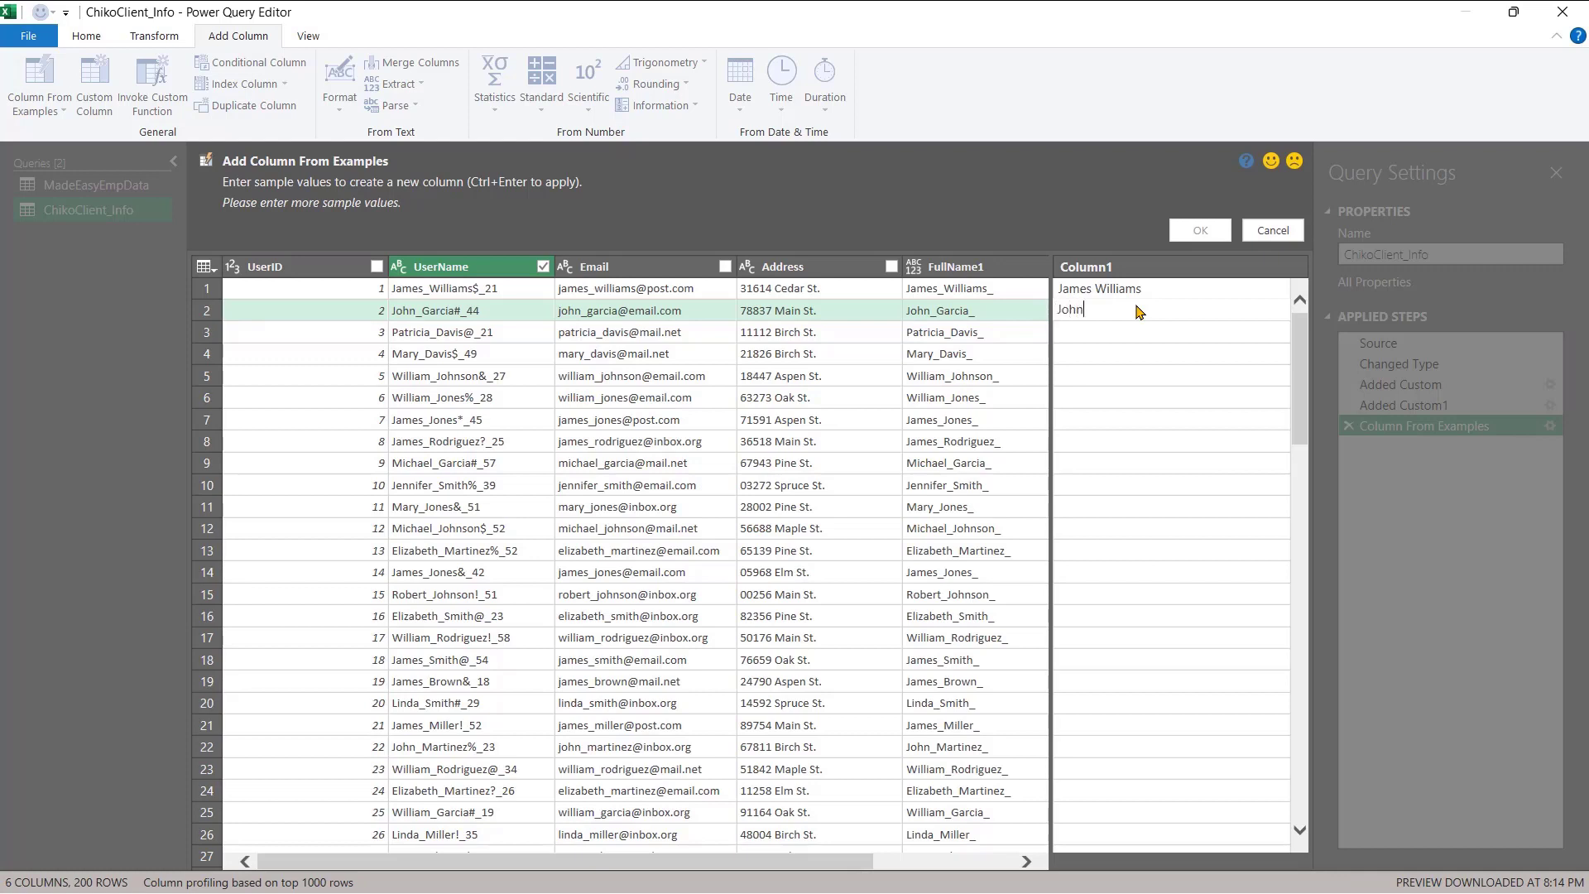
key(Return)
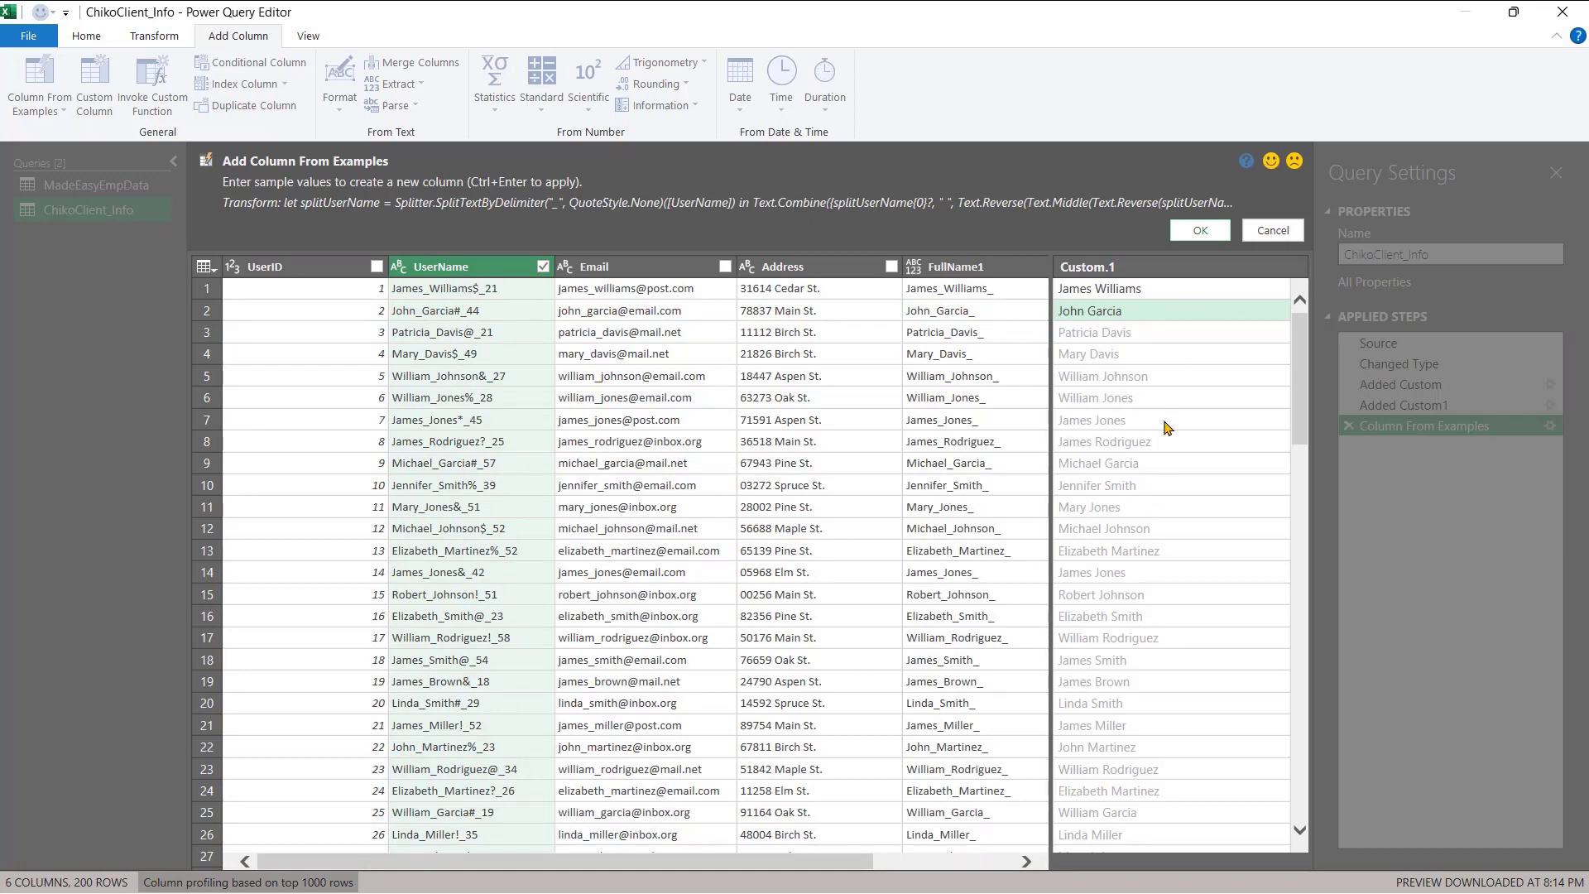
drag(1303, 368, 1332, 497)
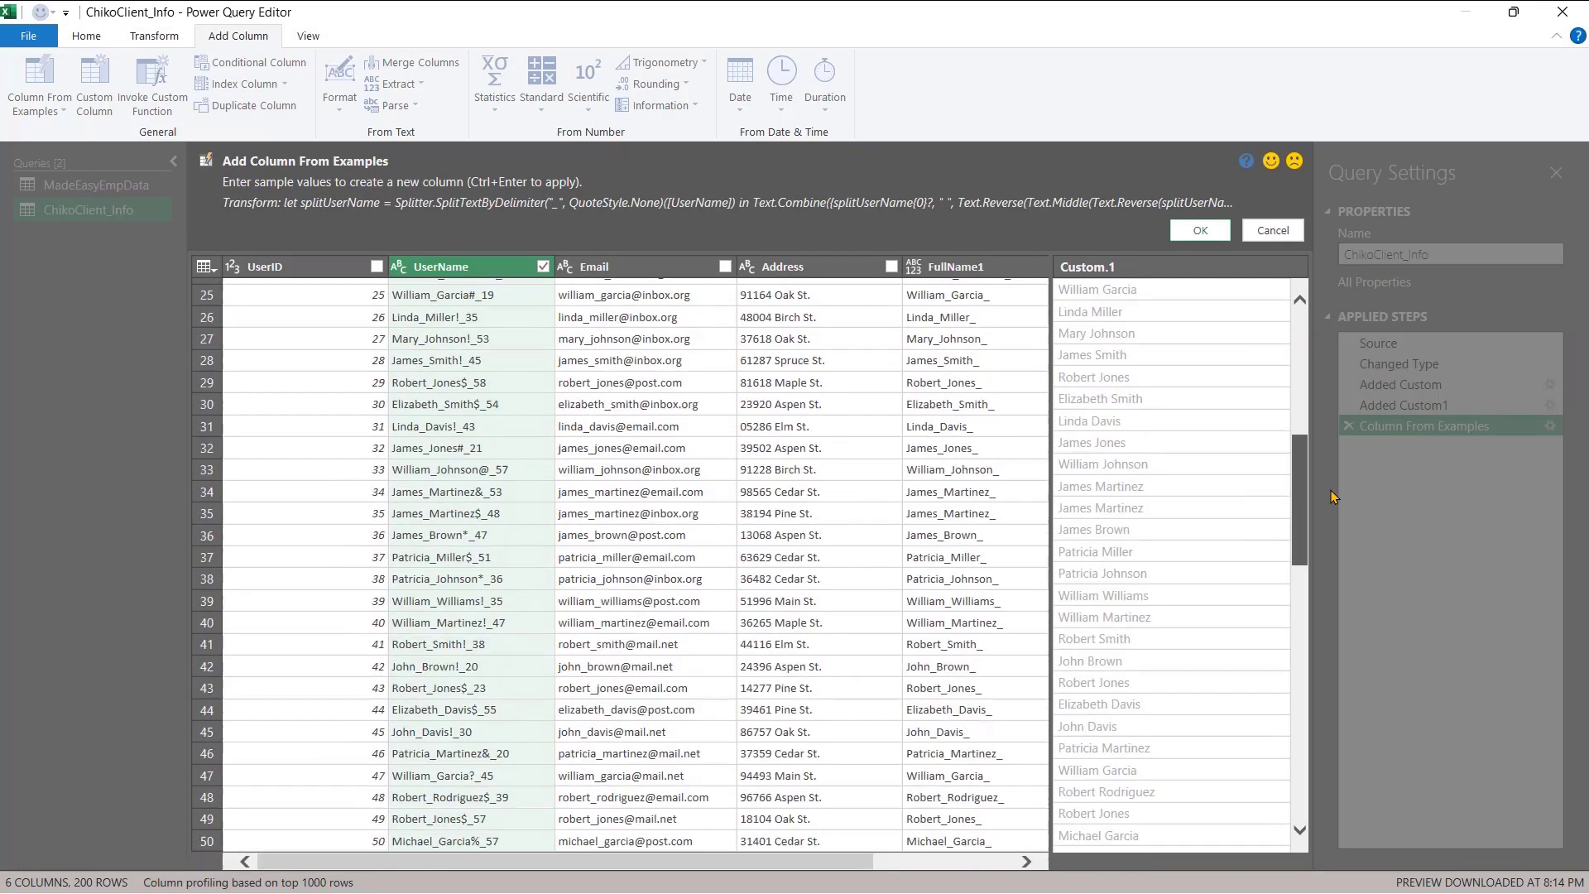
click(1297, 658)
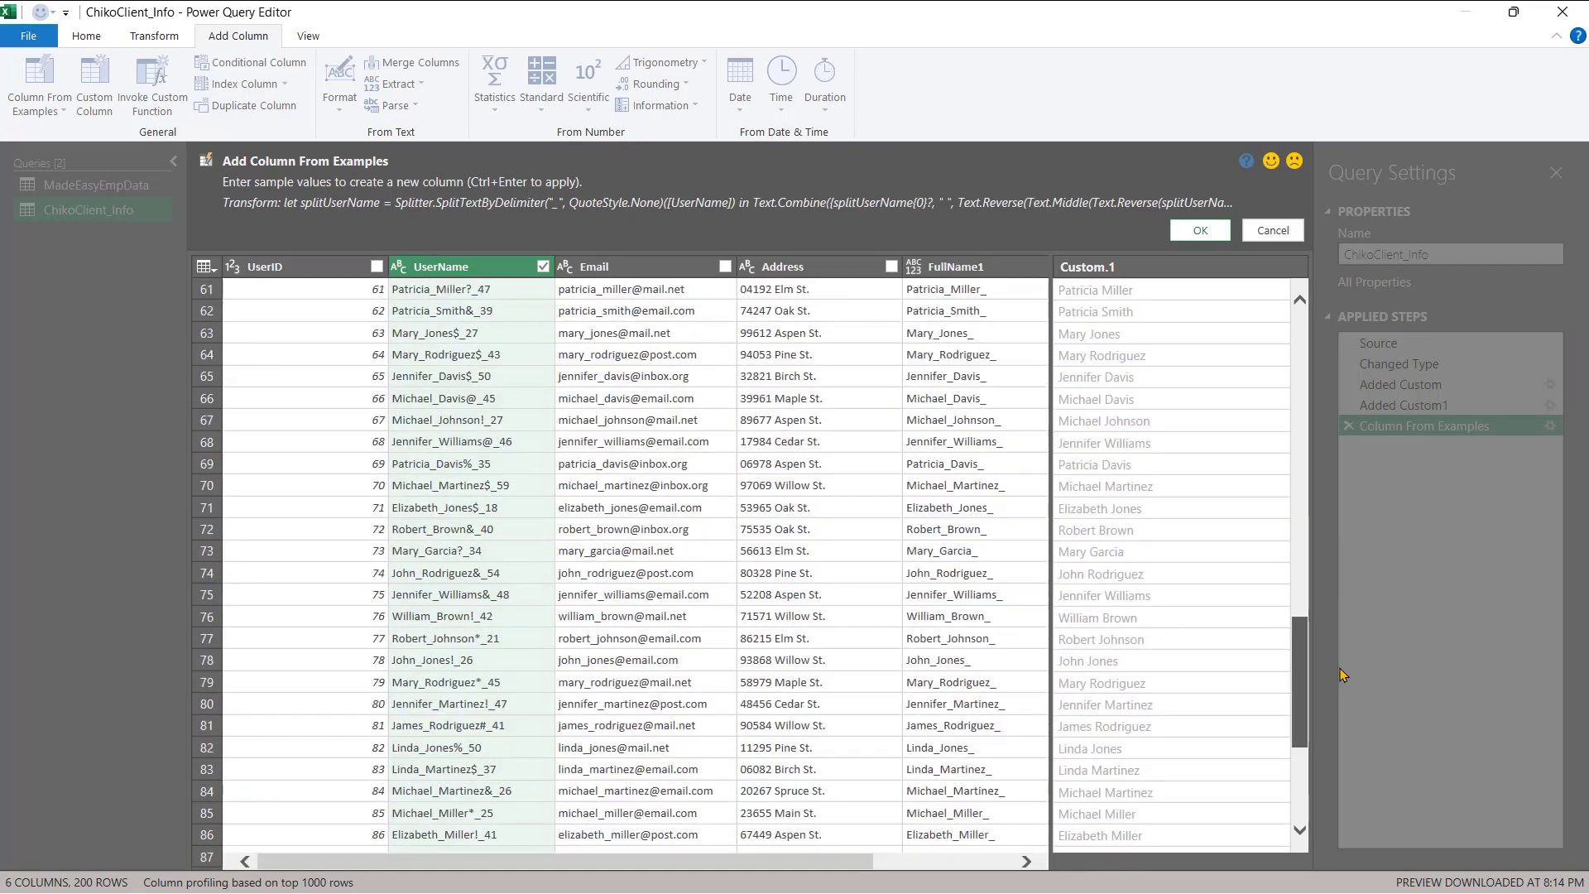
scroll(1297, 657, down, 4)
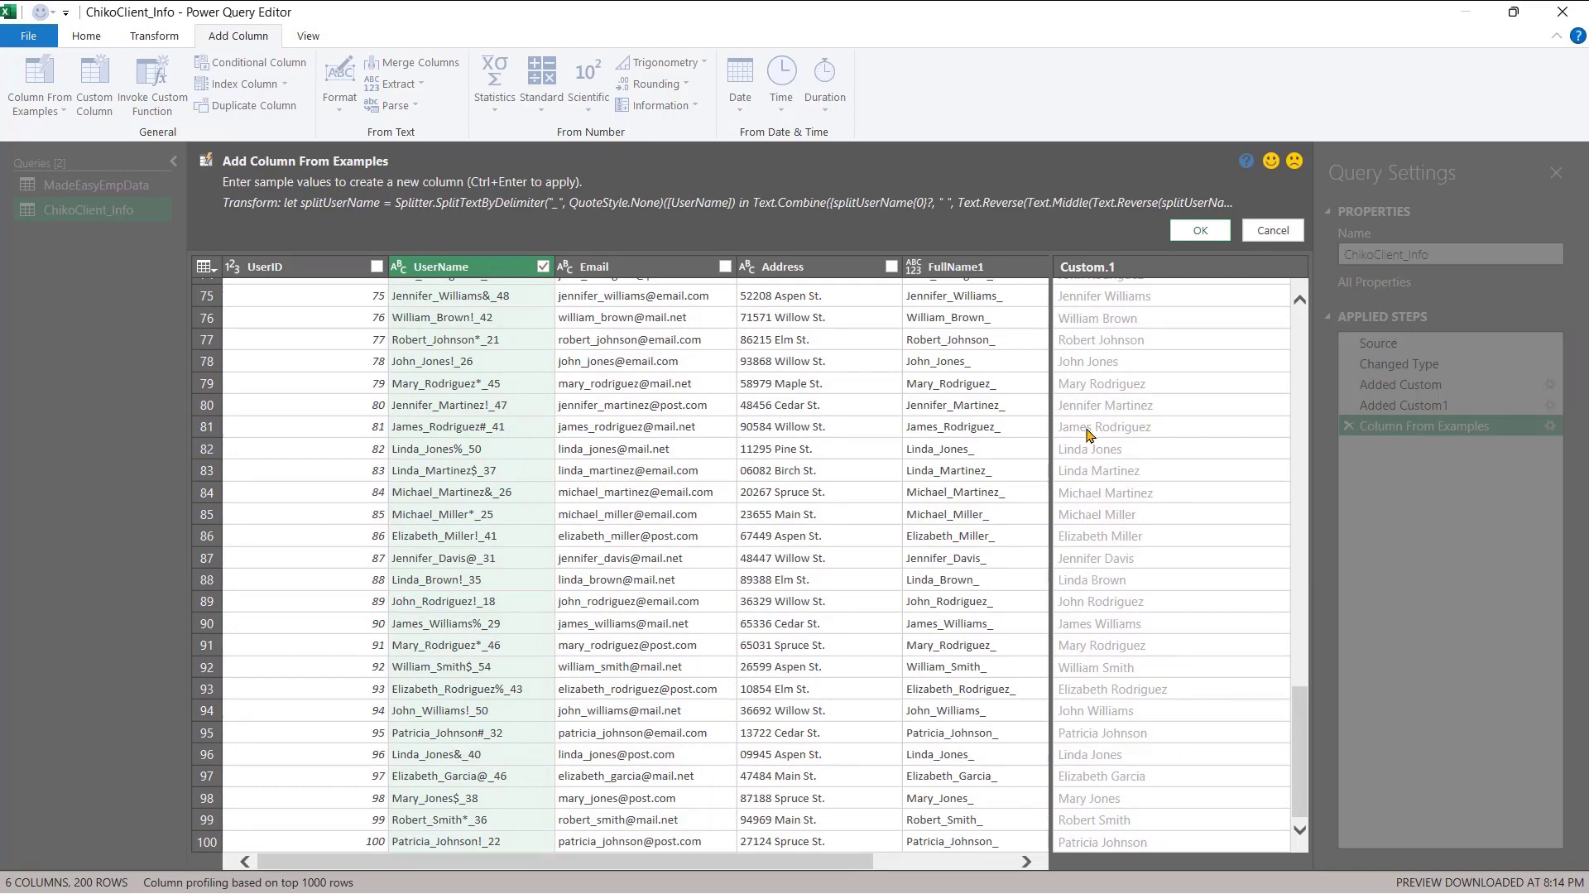
scroll(1089, 453, up, 20)
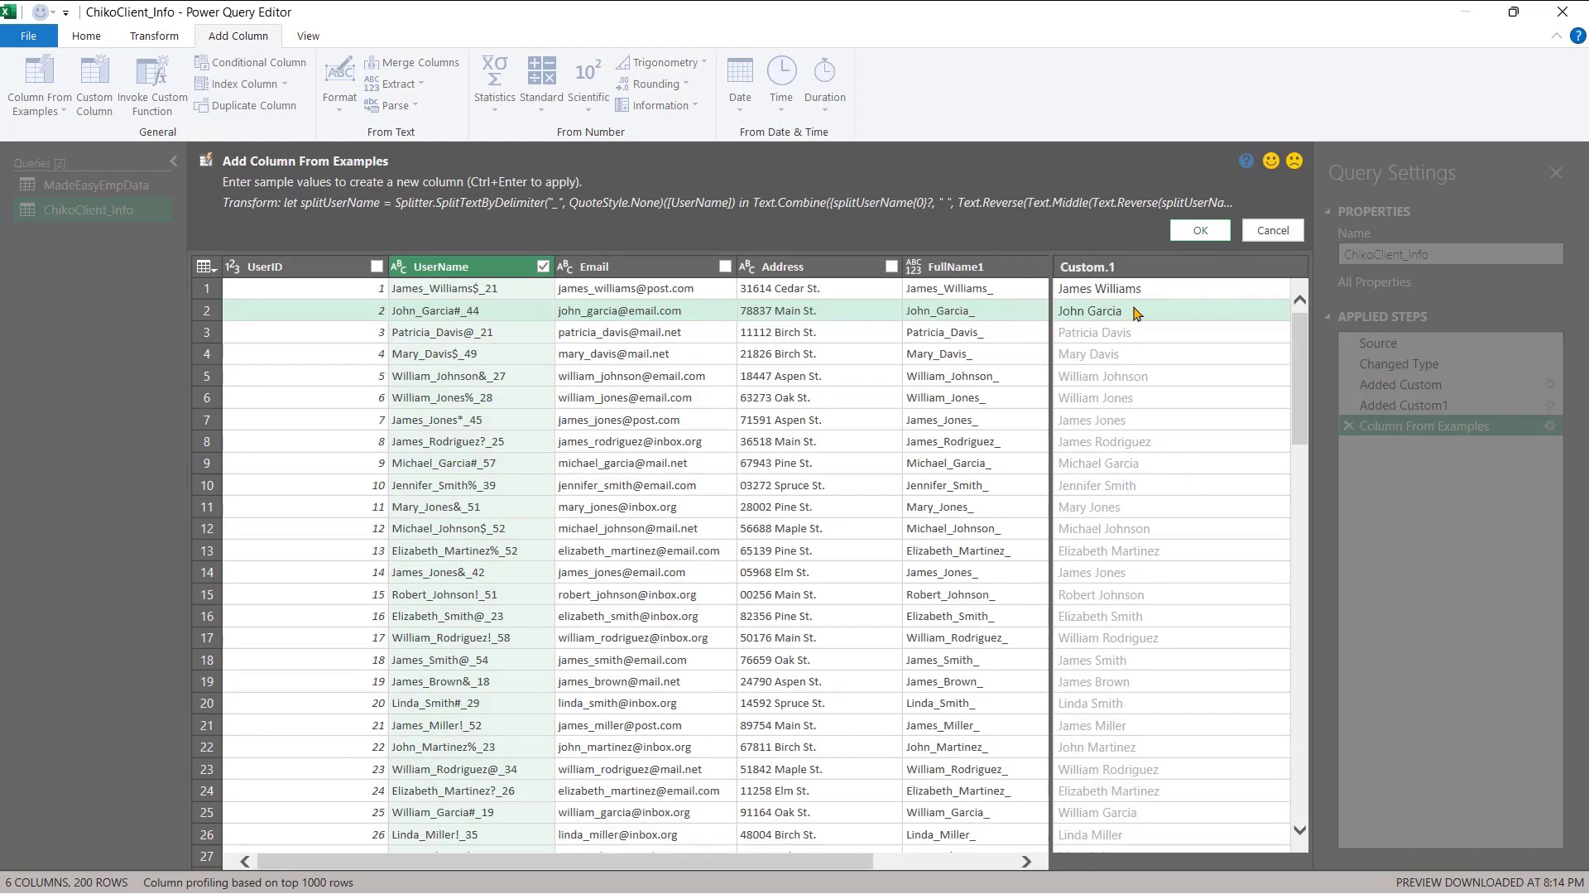
- Rename the suggested Custom.1 column to ClientName and confirm it with OK
click(1094, 269)
double_click(1094, 268)
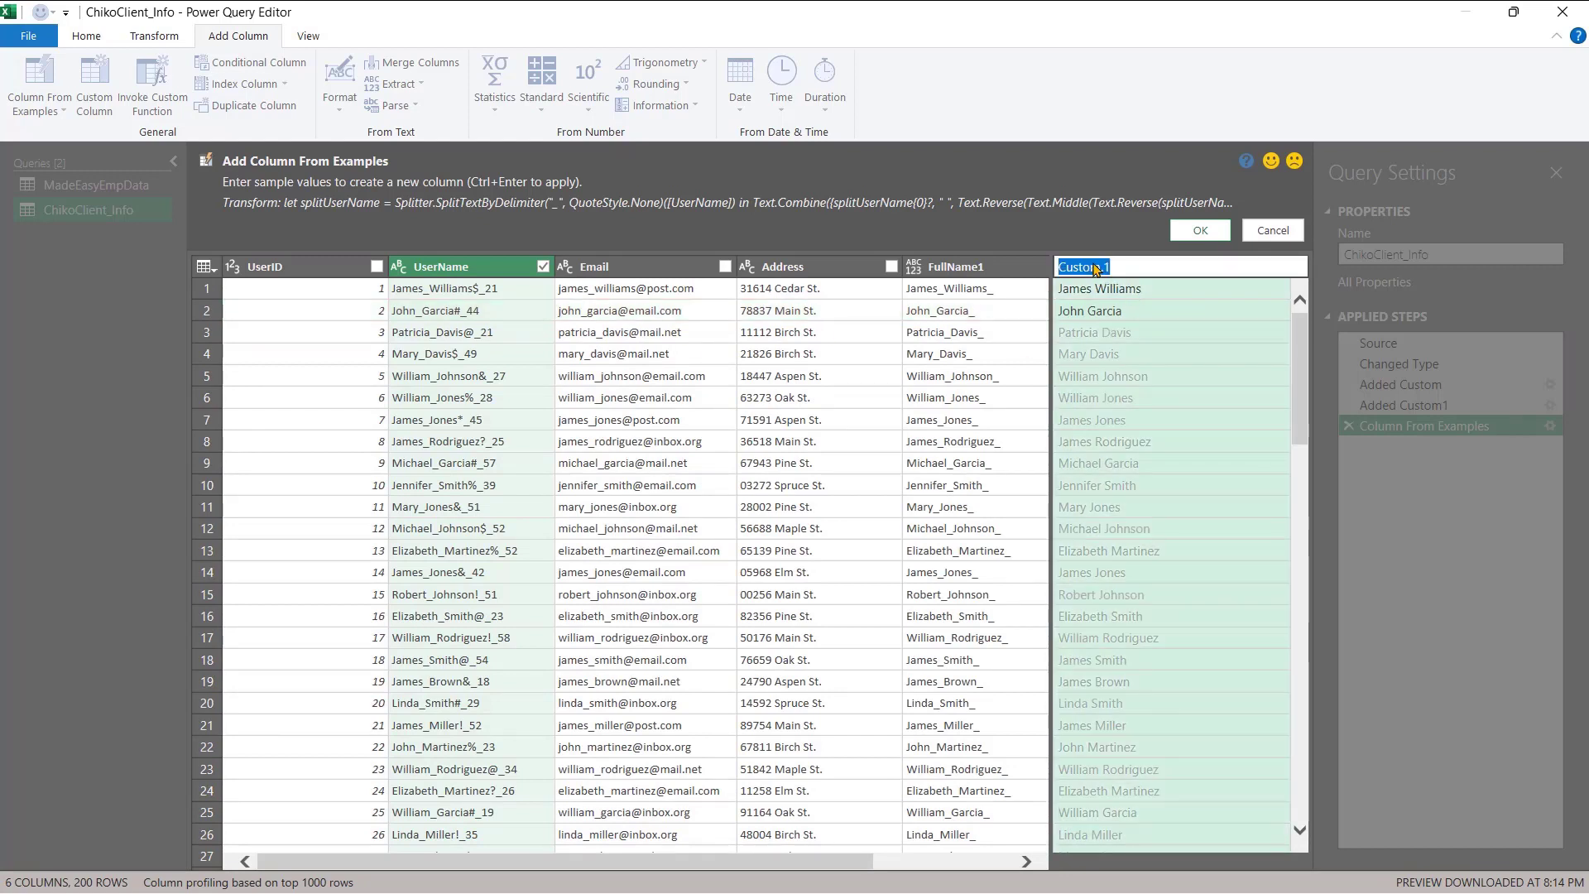
text(ClientName)
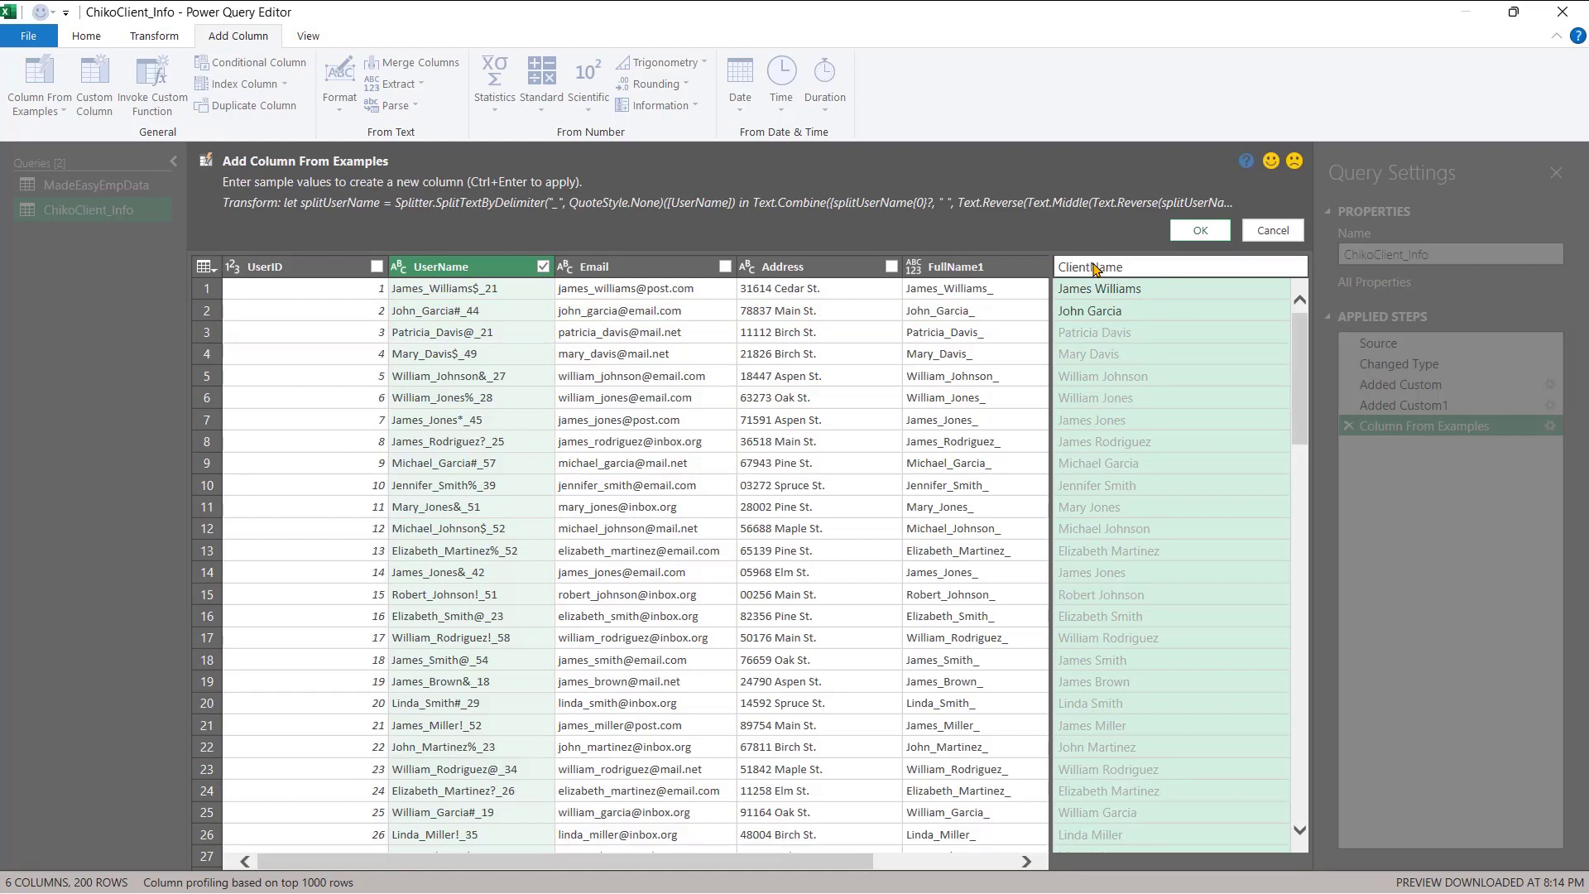
key(Return)
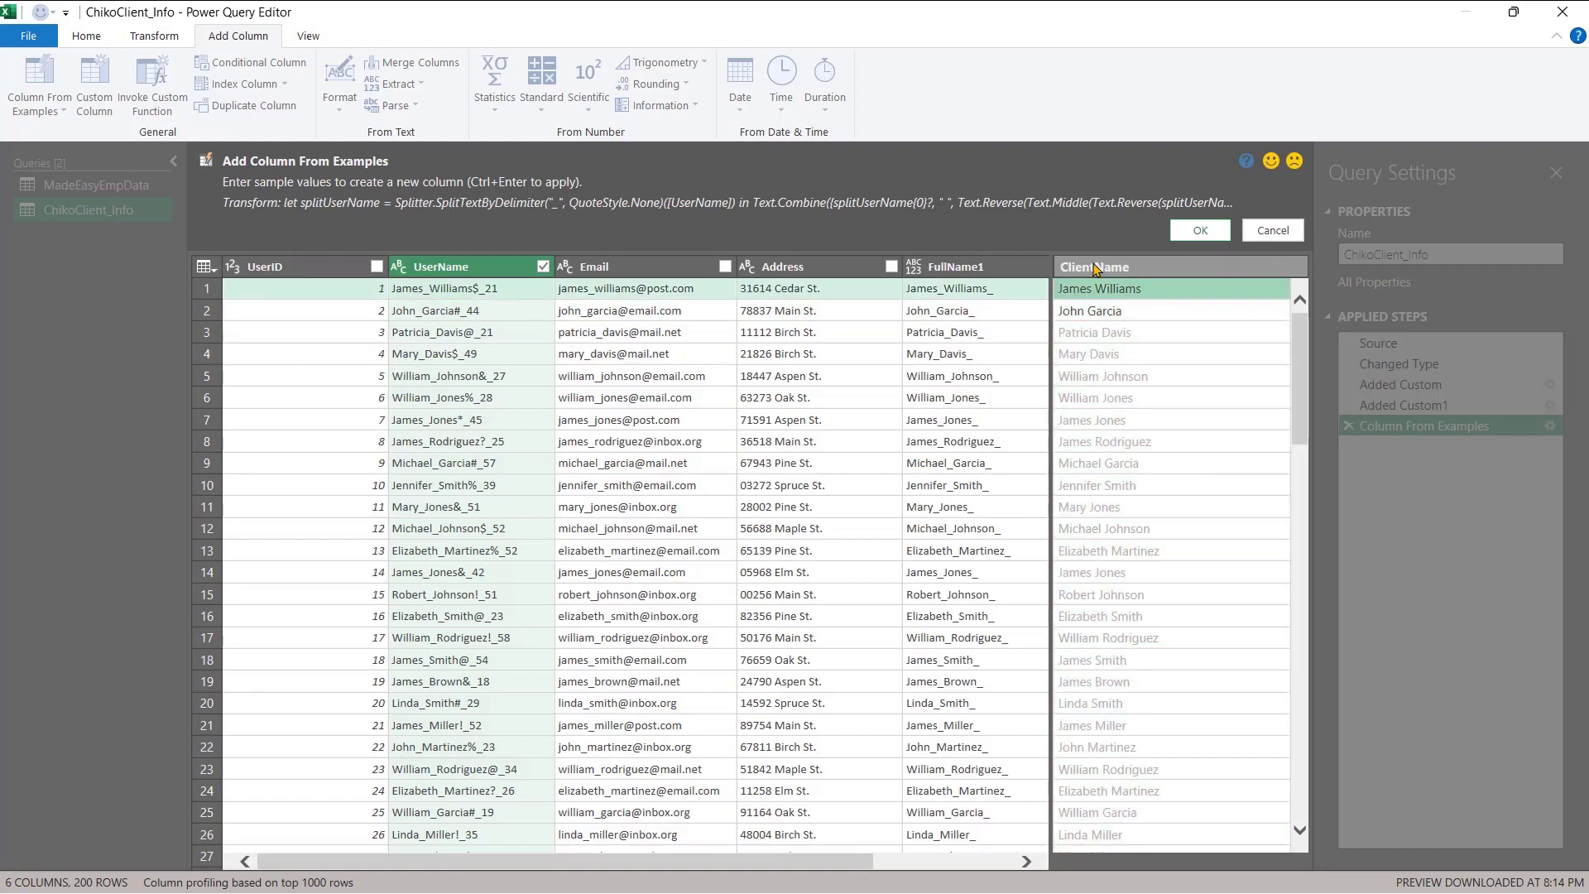
click(1198, 231)
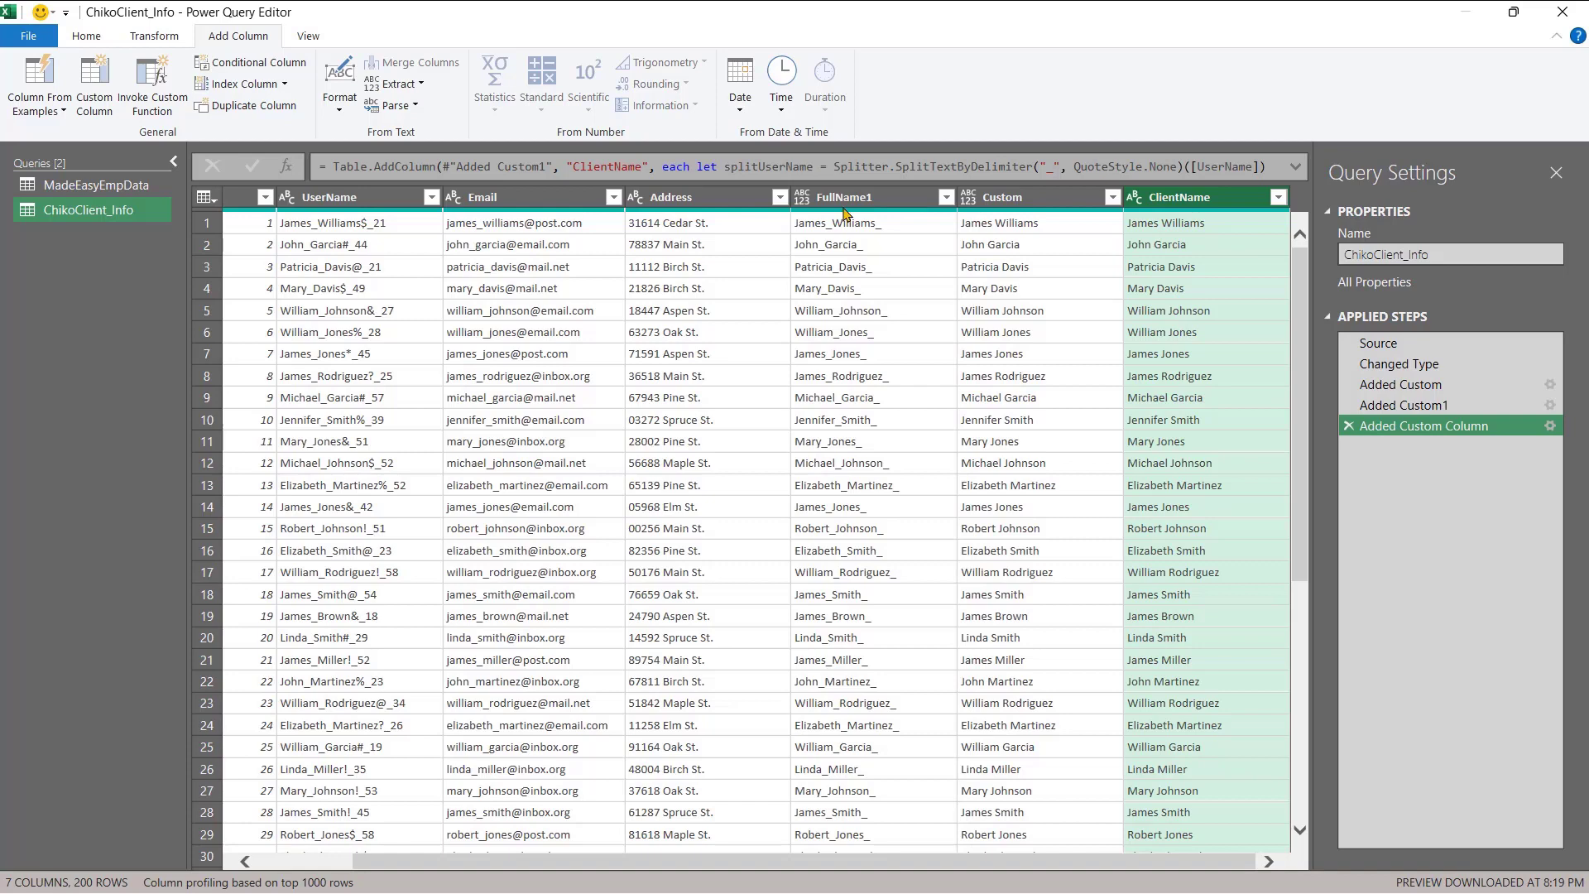
- Remove the FullName1 and Custom columns via Remove Columns, keeping ClientName
shift+click(1016, 201)
shift+click(860, 207)
ctrl+click(1150, 200)
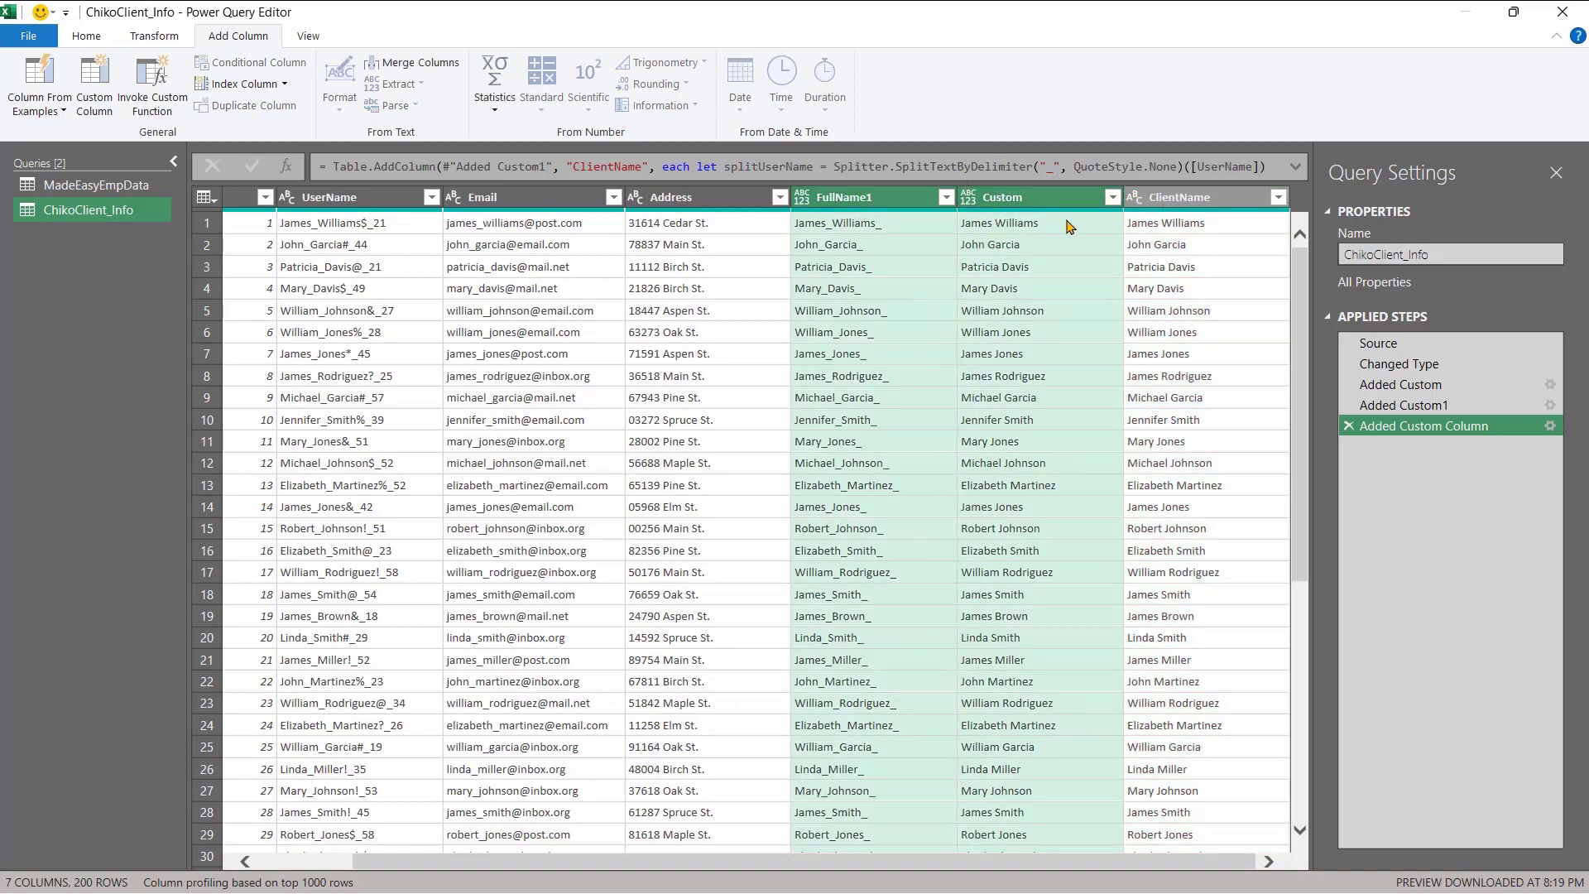
right_click(991, 204)
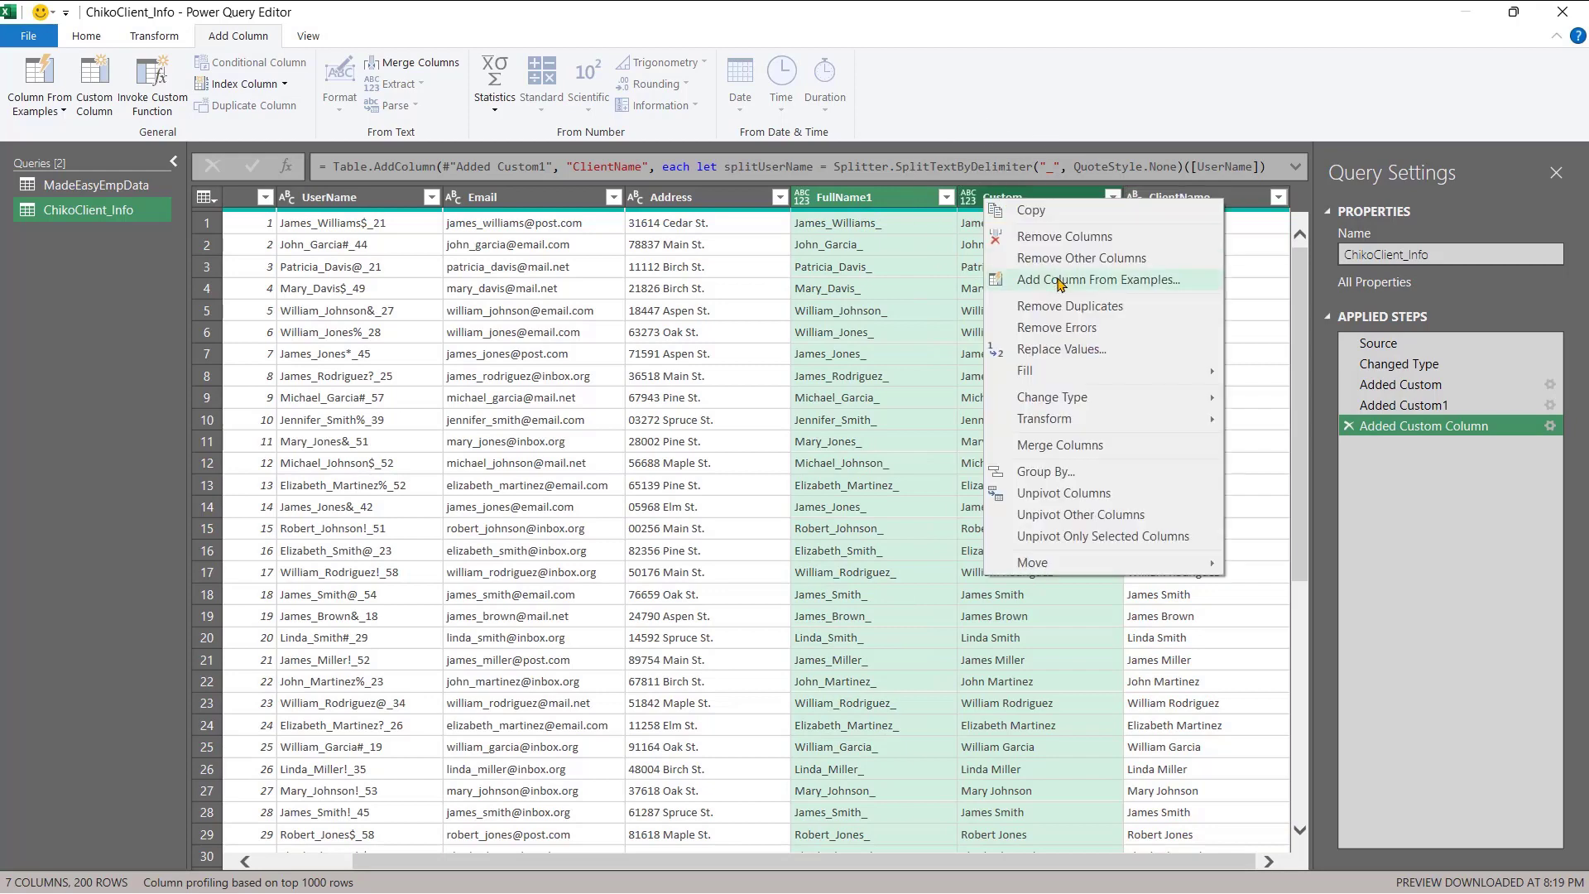
click(1026, 236)
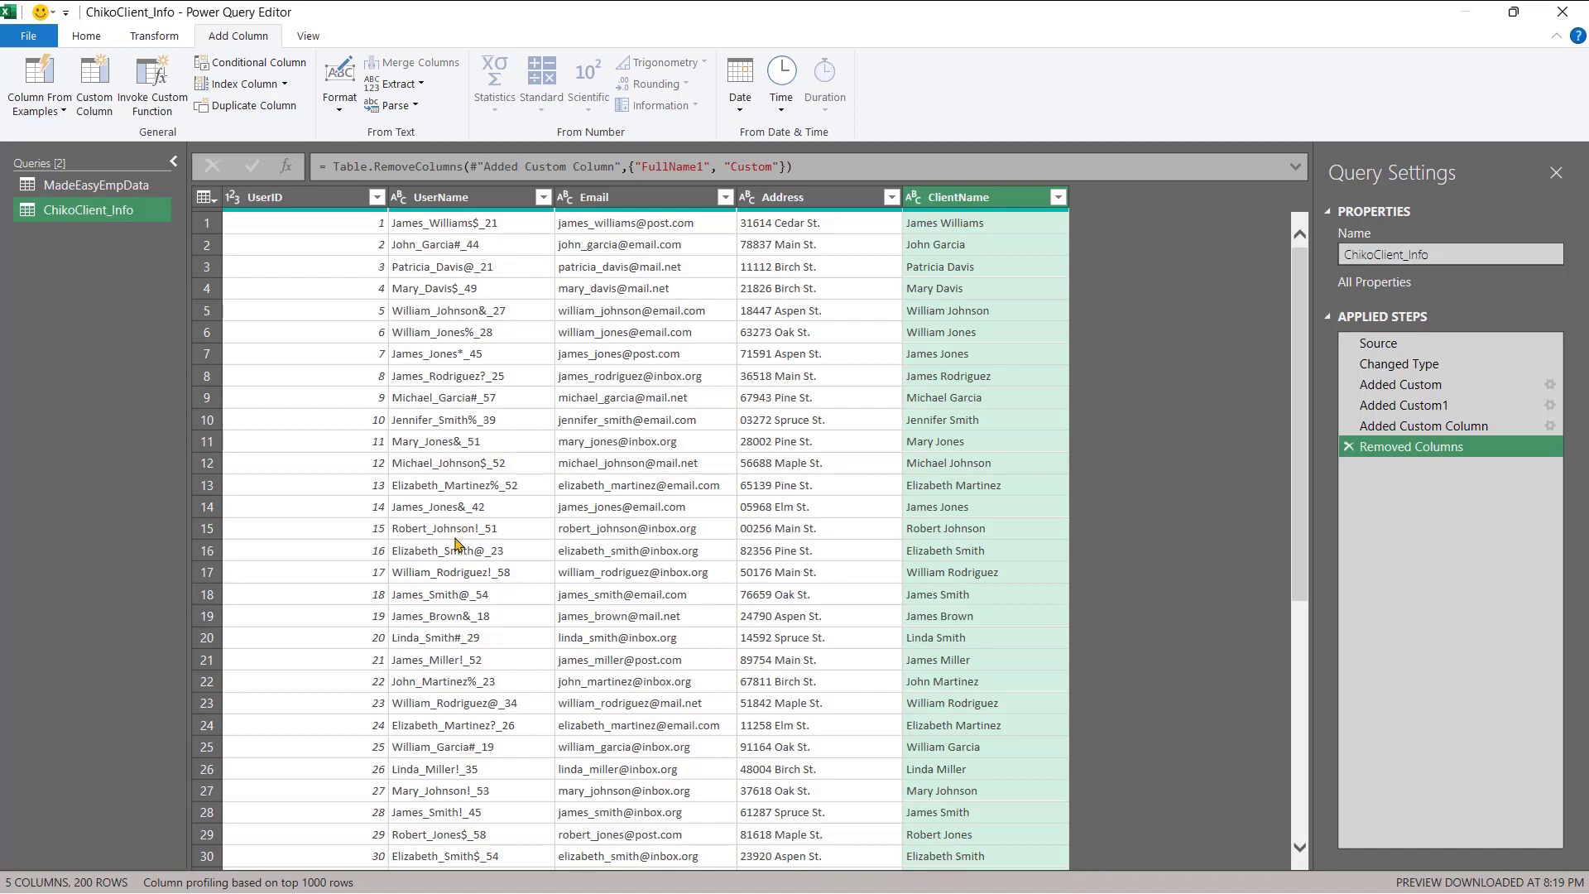
click(468, 199)
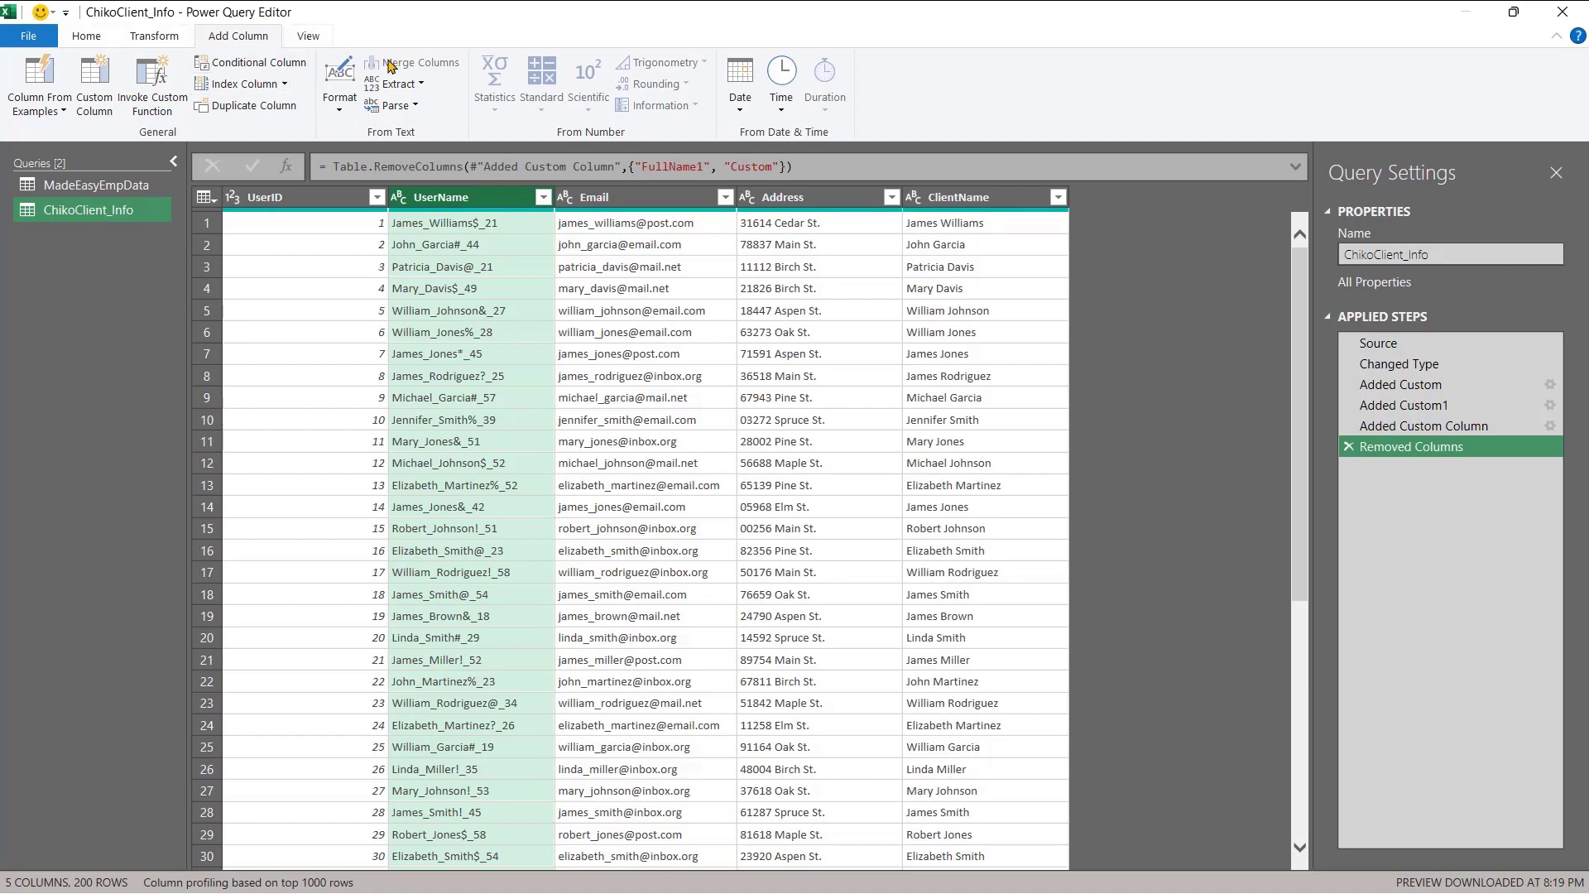
- Add a Custom column with the formula Text.Select([UserName],{"0".."9"}) to keep only digits
click(92, 108)
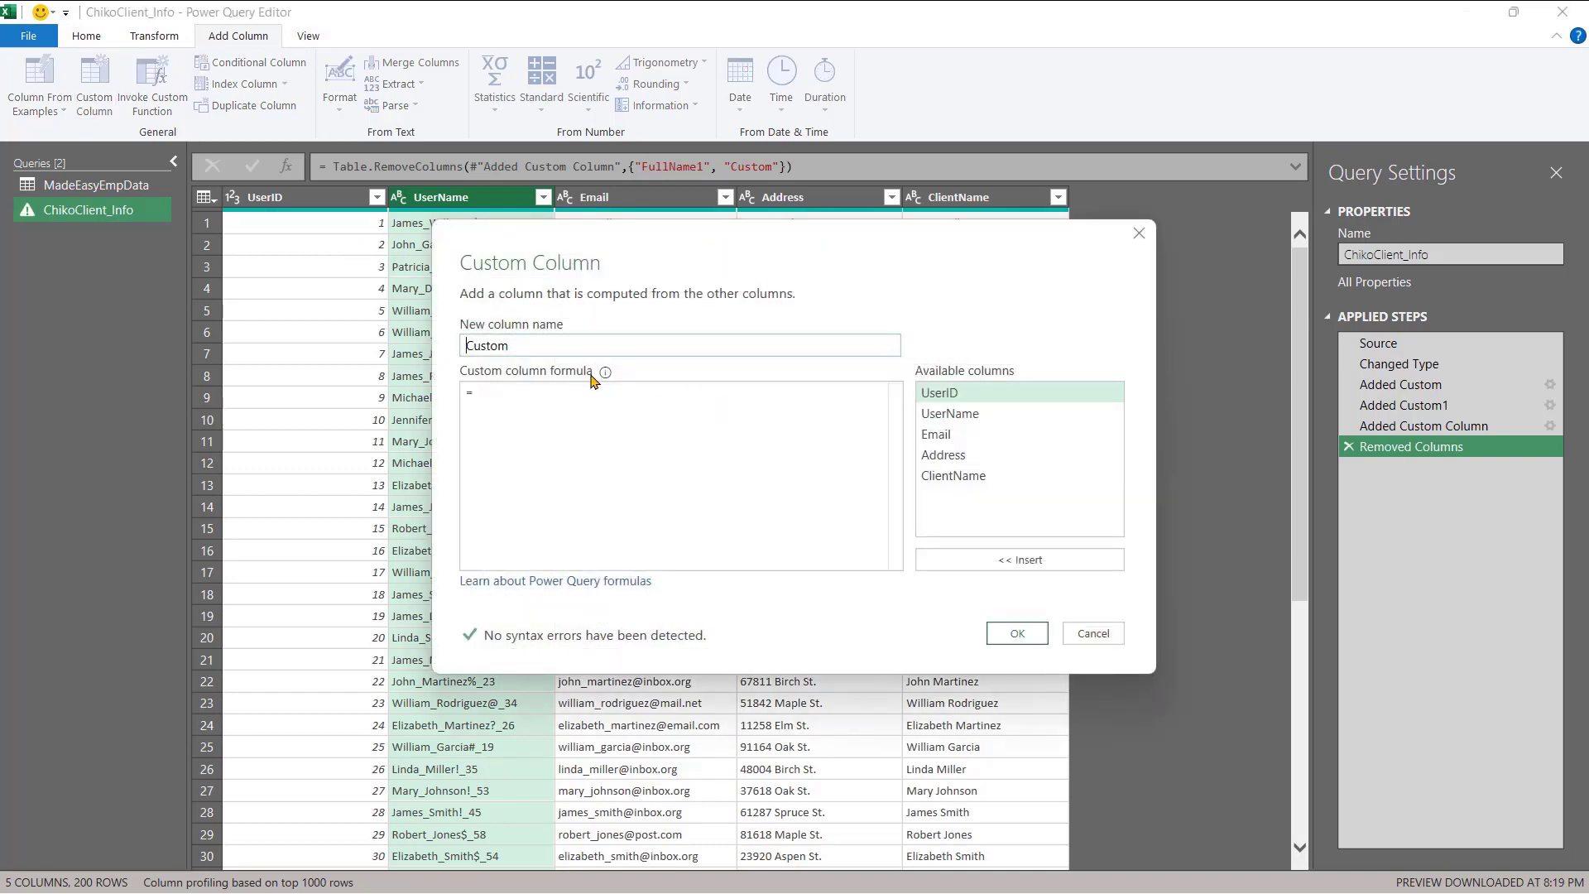
click(562, 397)
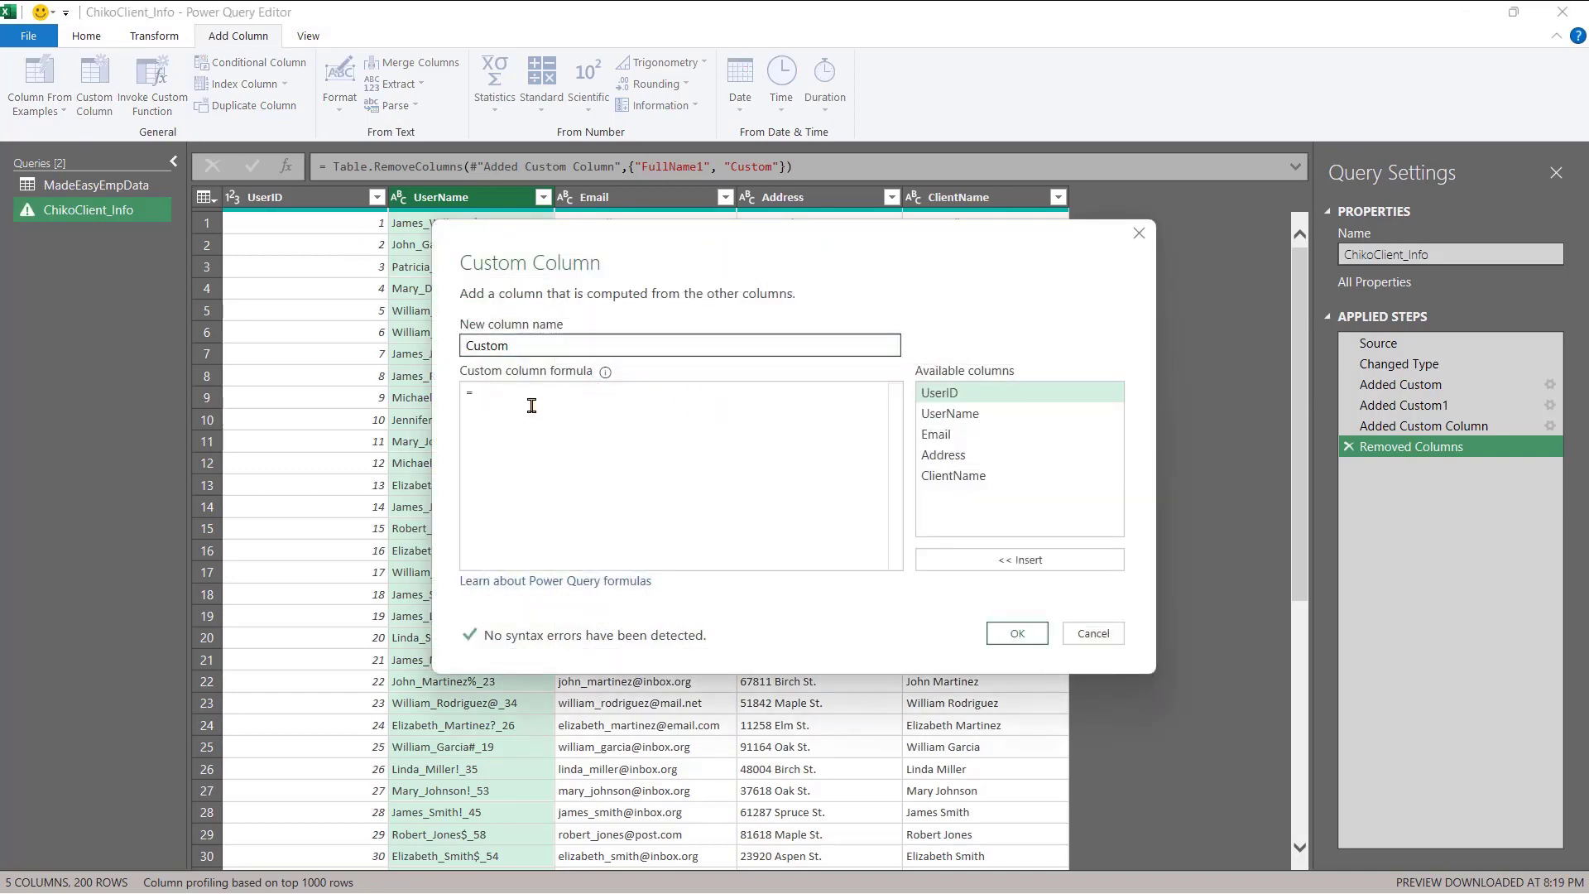
text(Text)
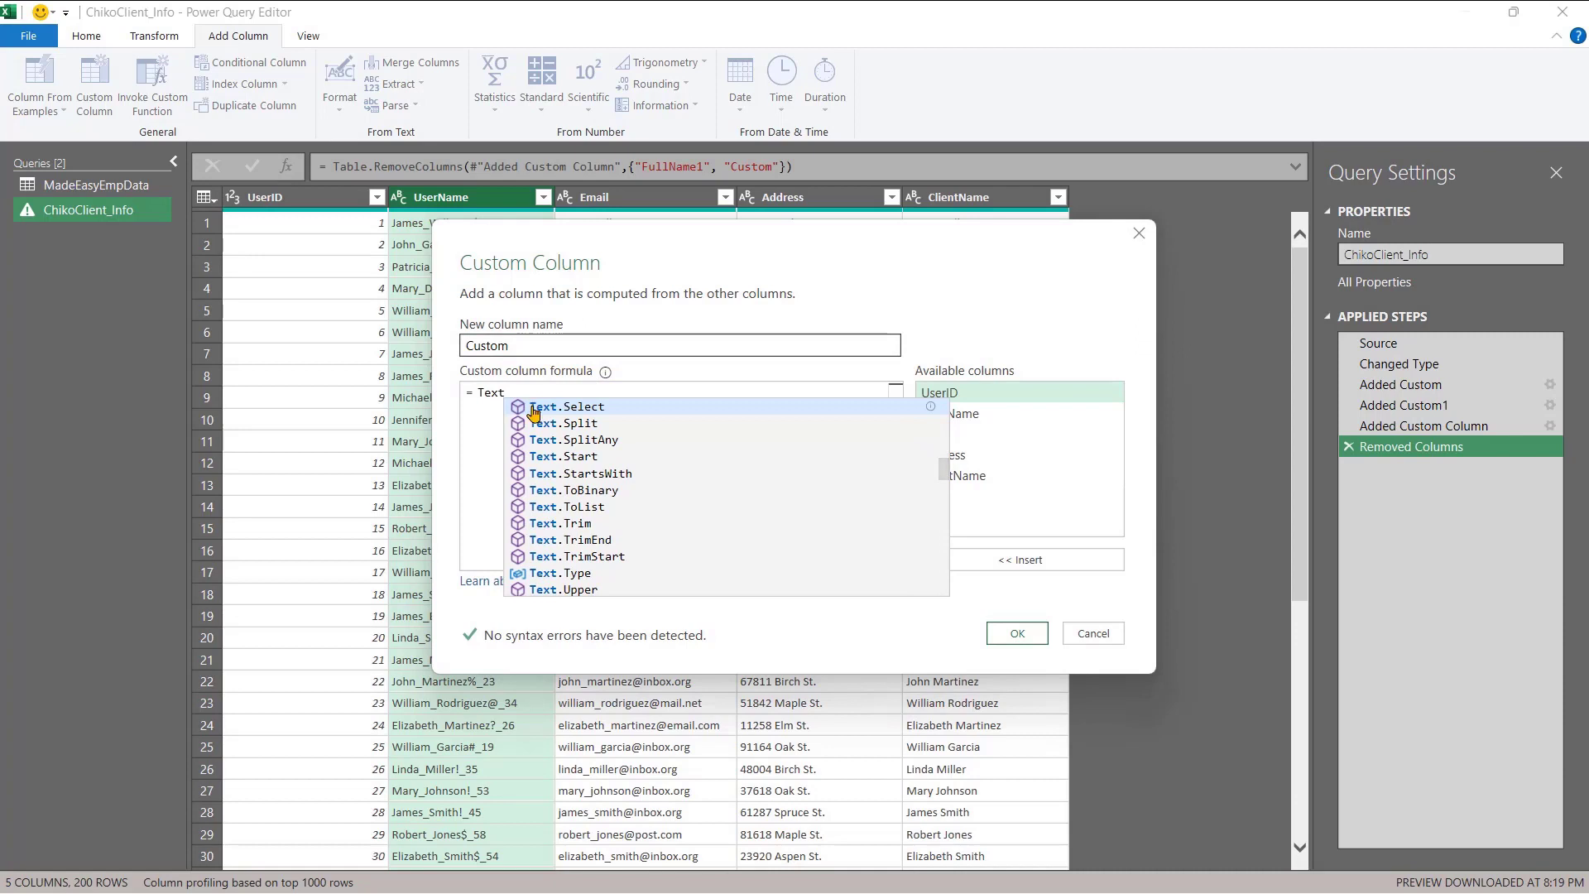
click(533, 408)
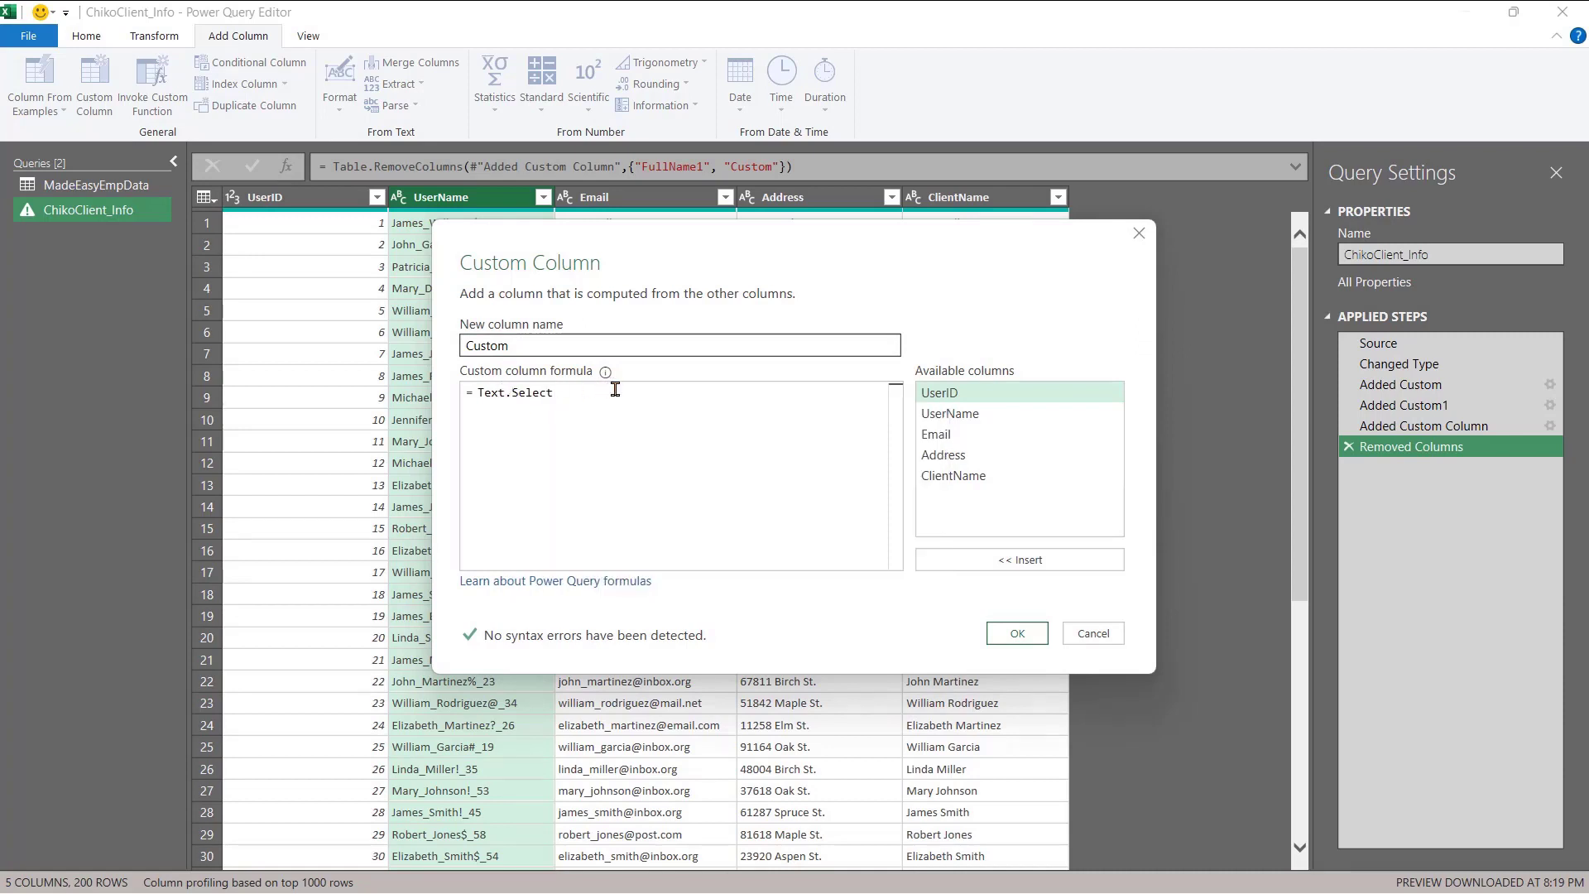
text(()
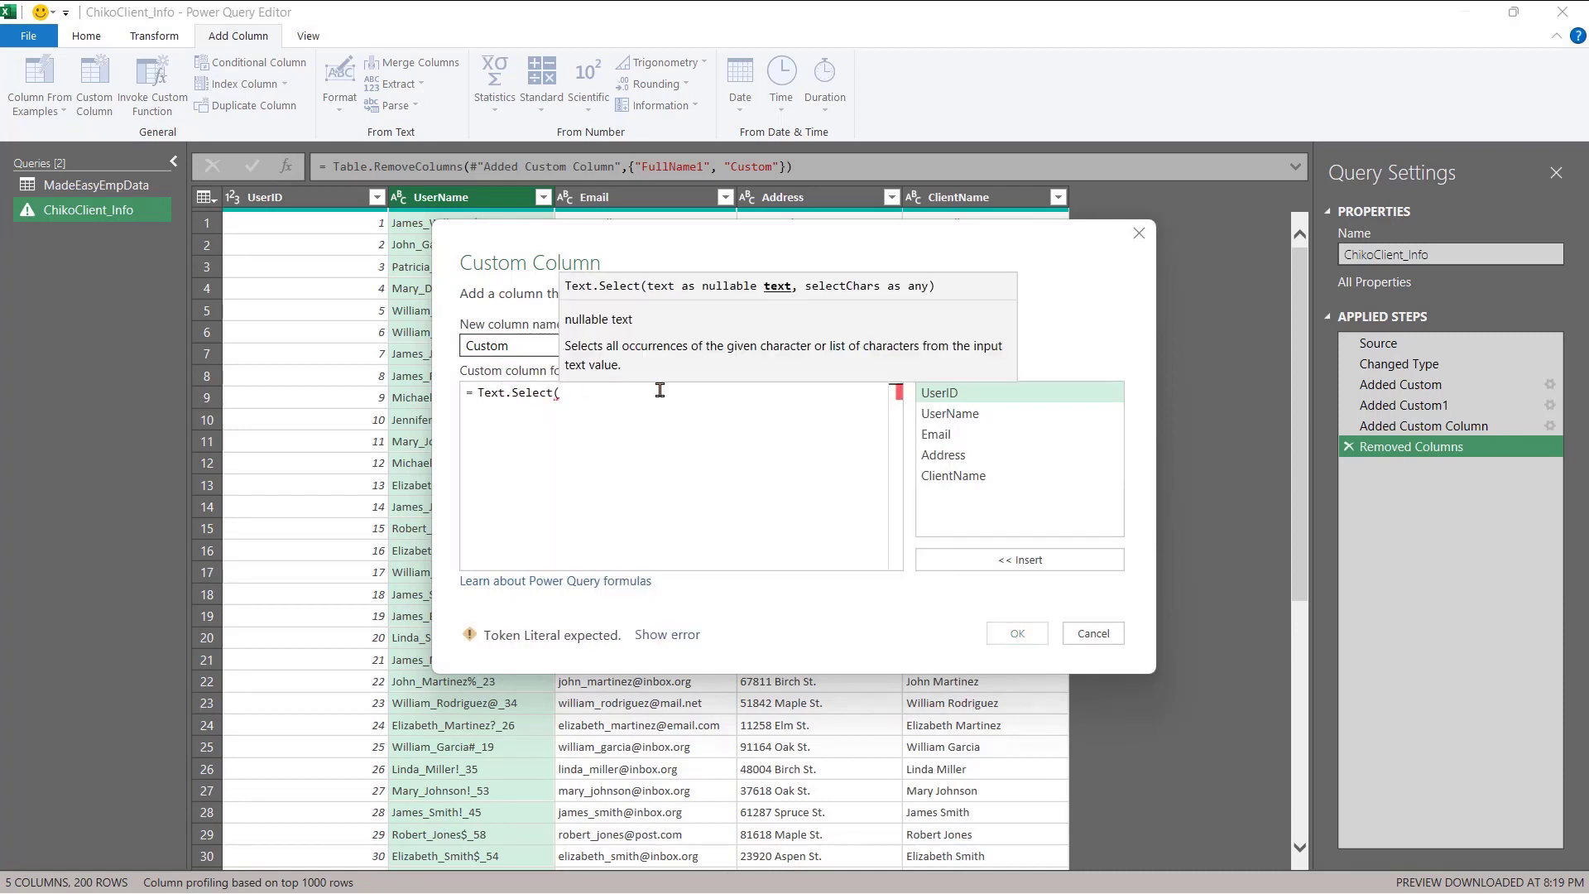
double_click(977, 419)
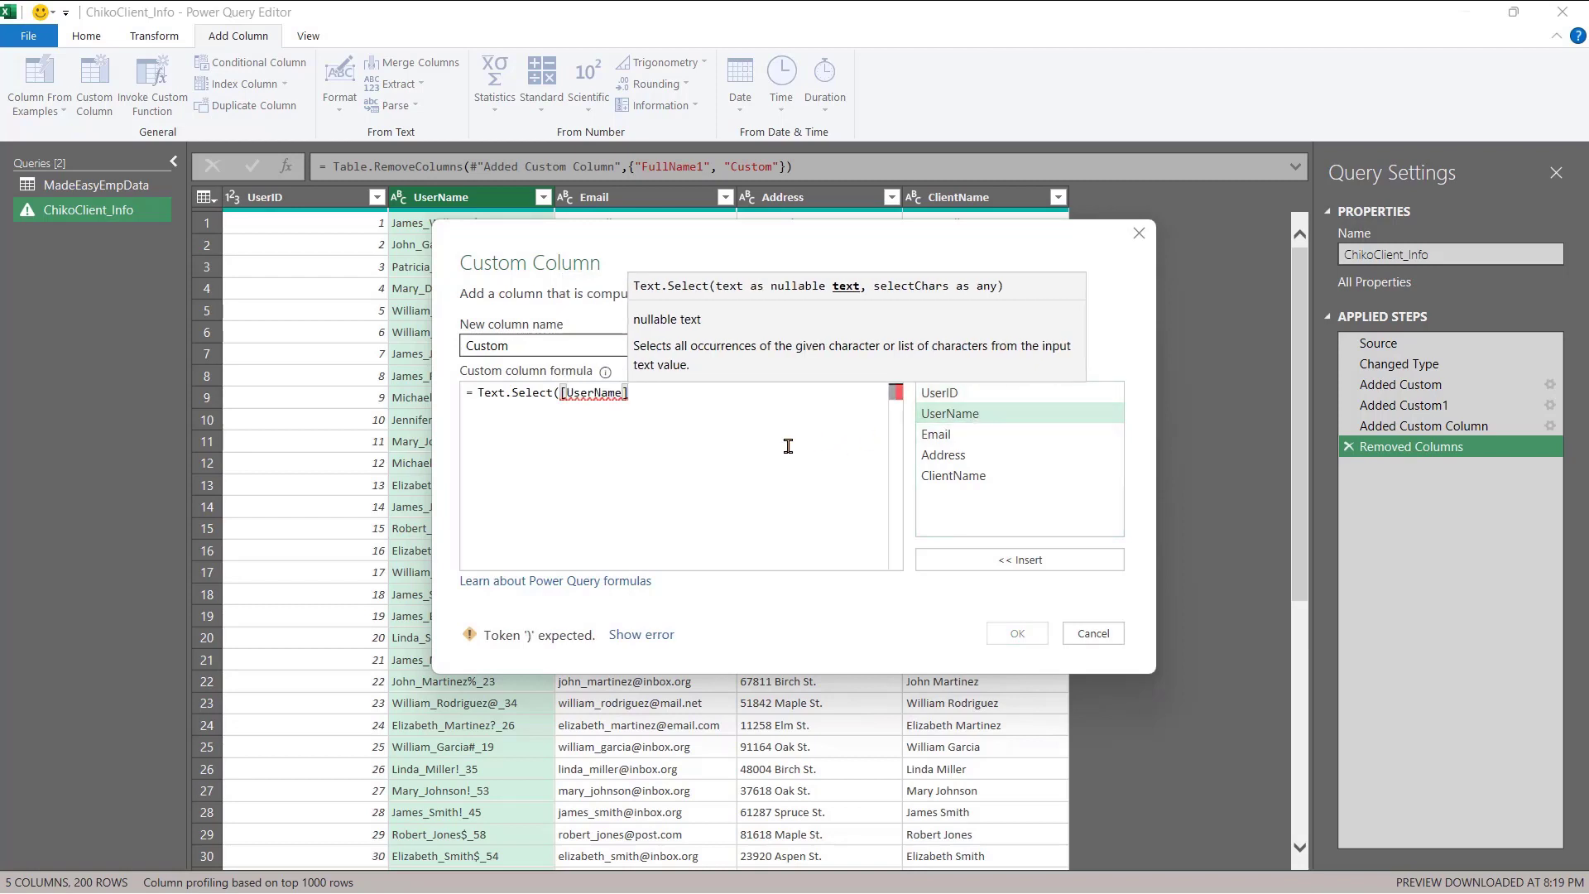
text(,)
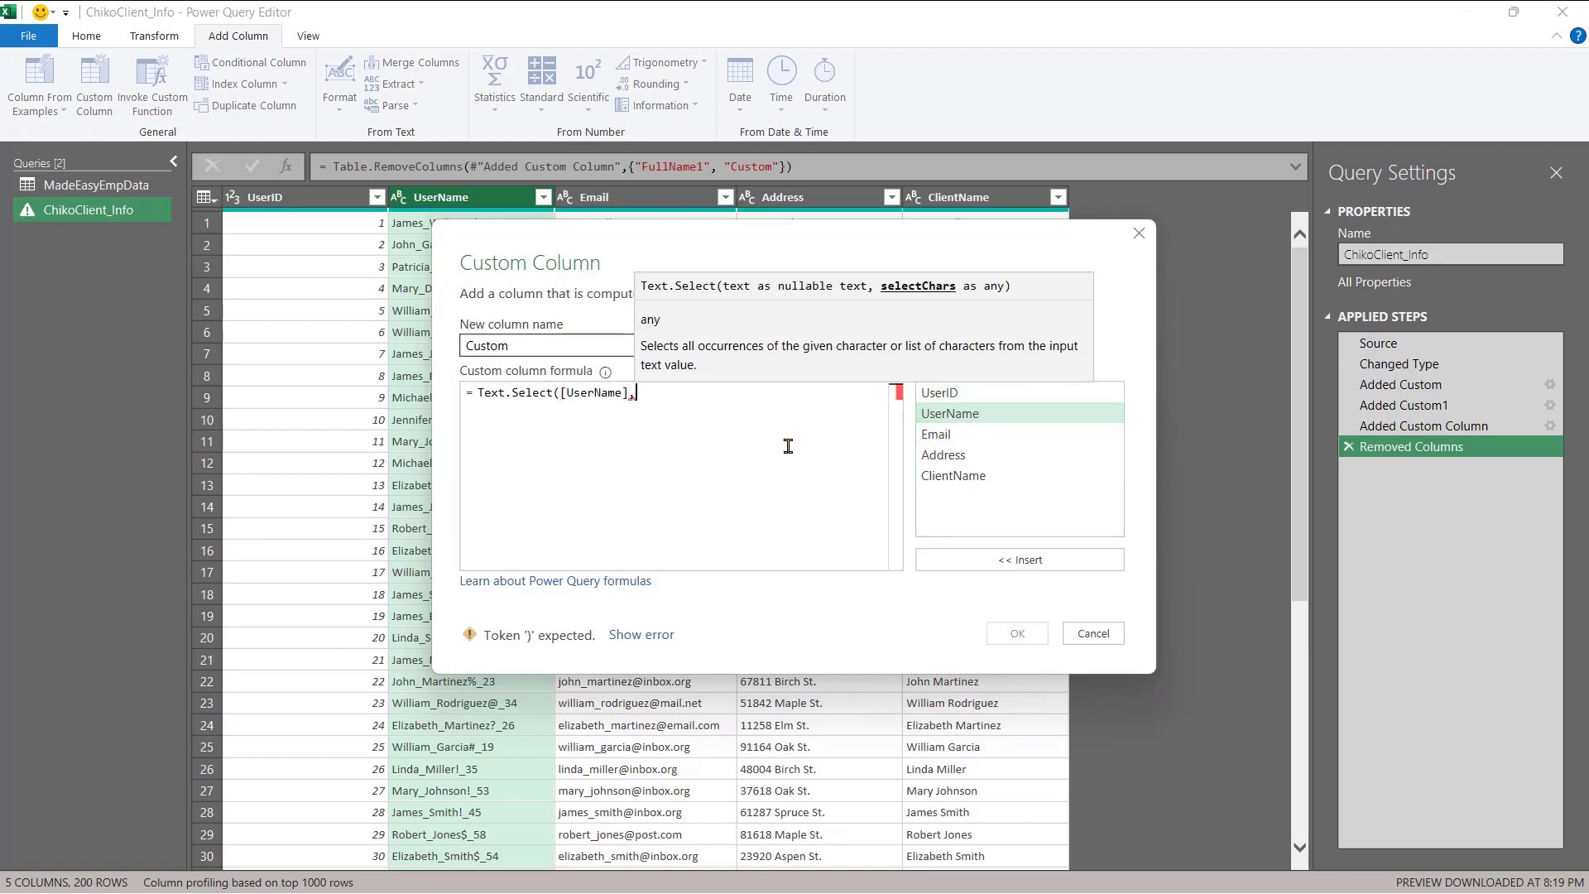
text({)
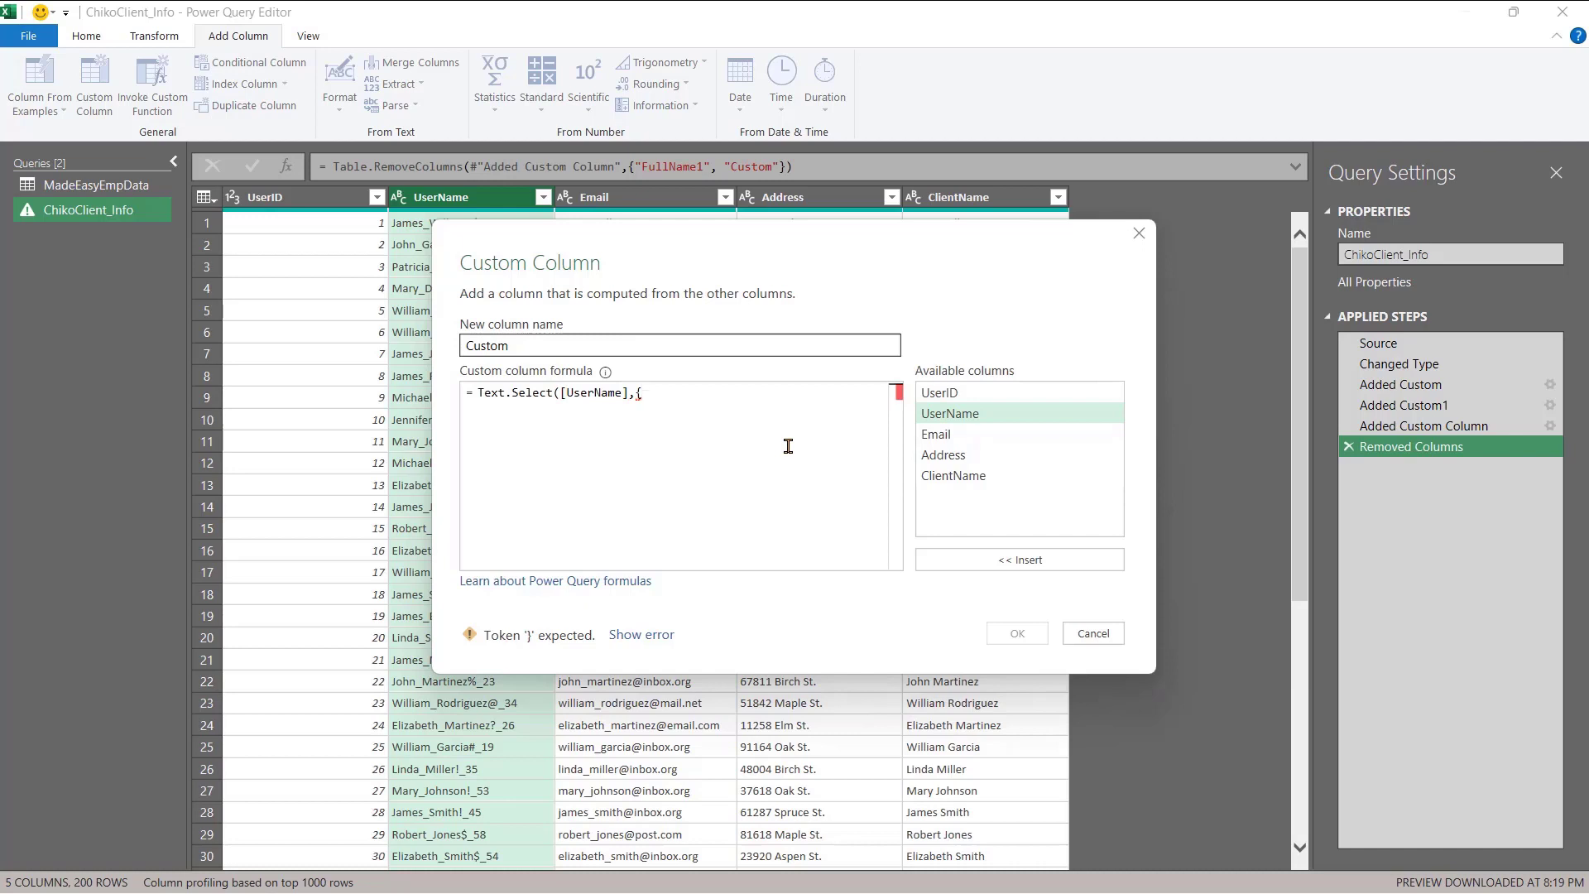
text("0"..)
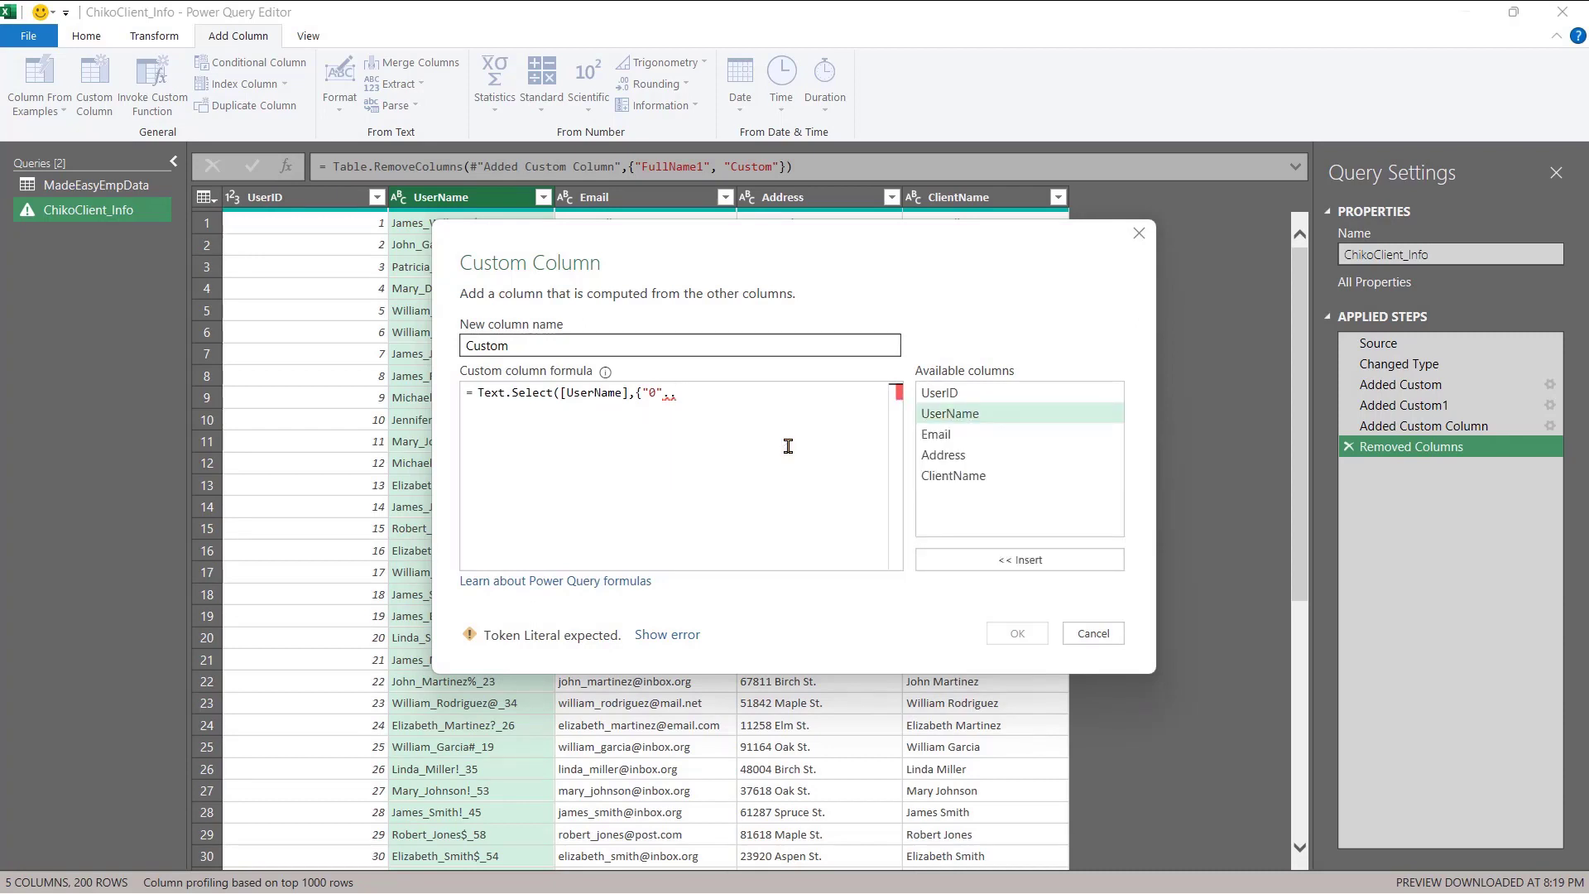
text("9")
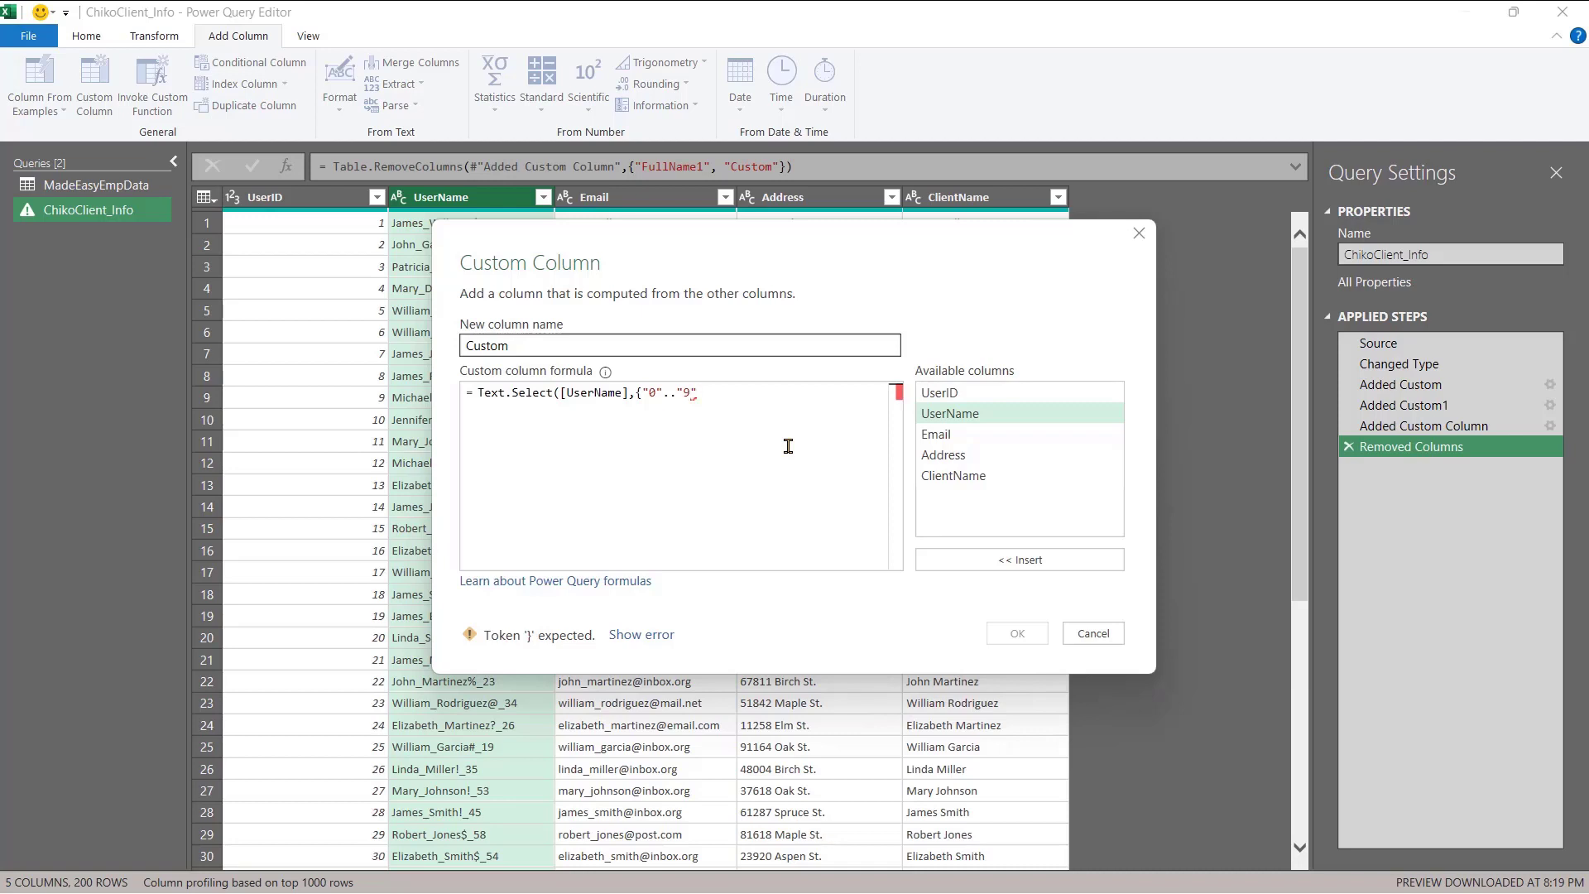
text(}))
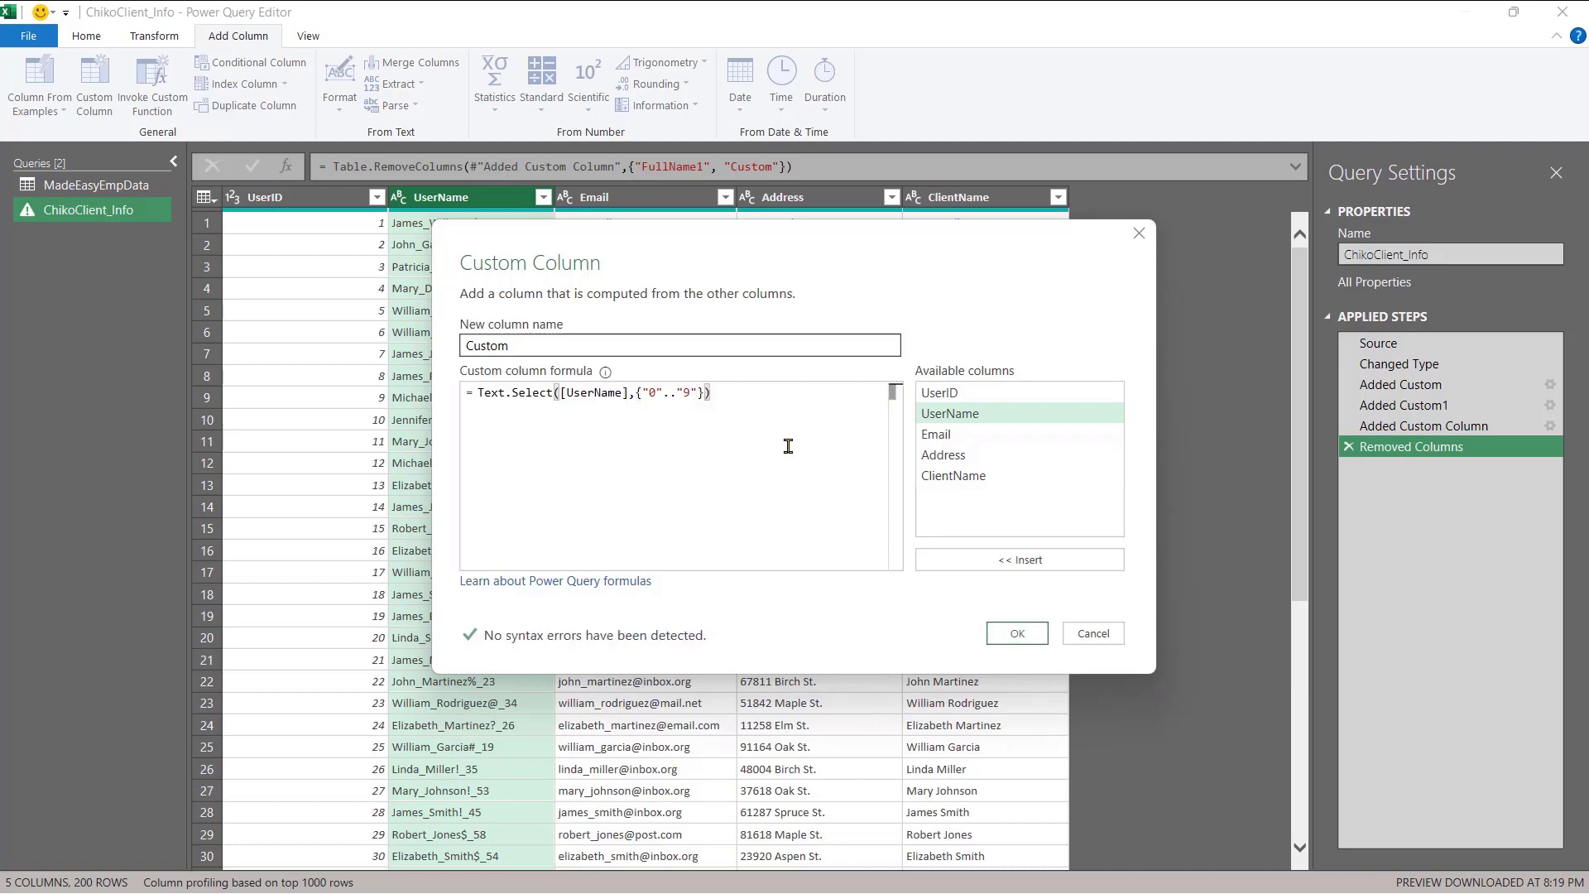
click(1029, 642)
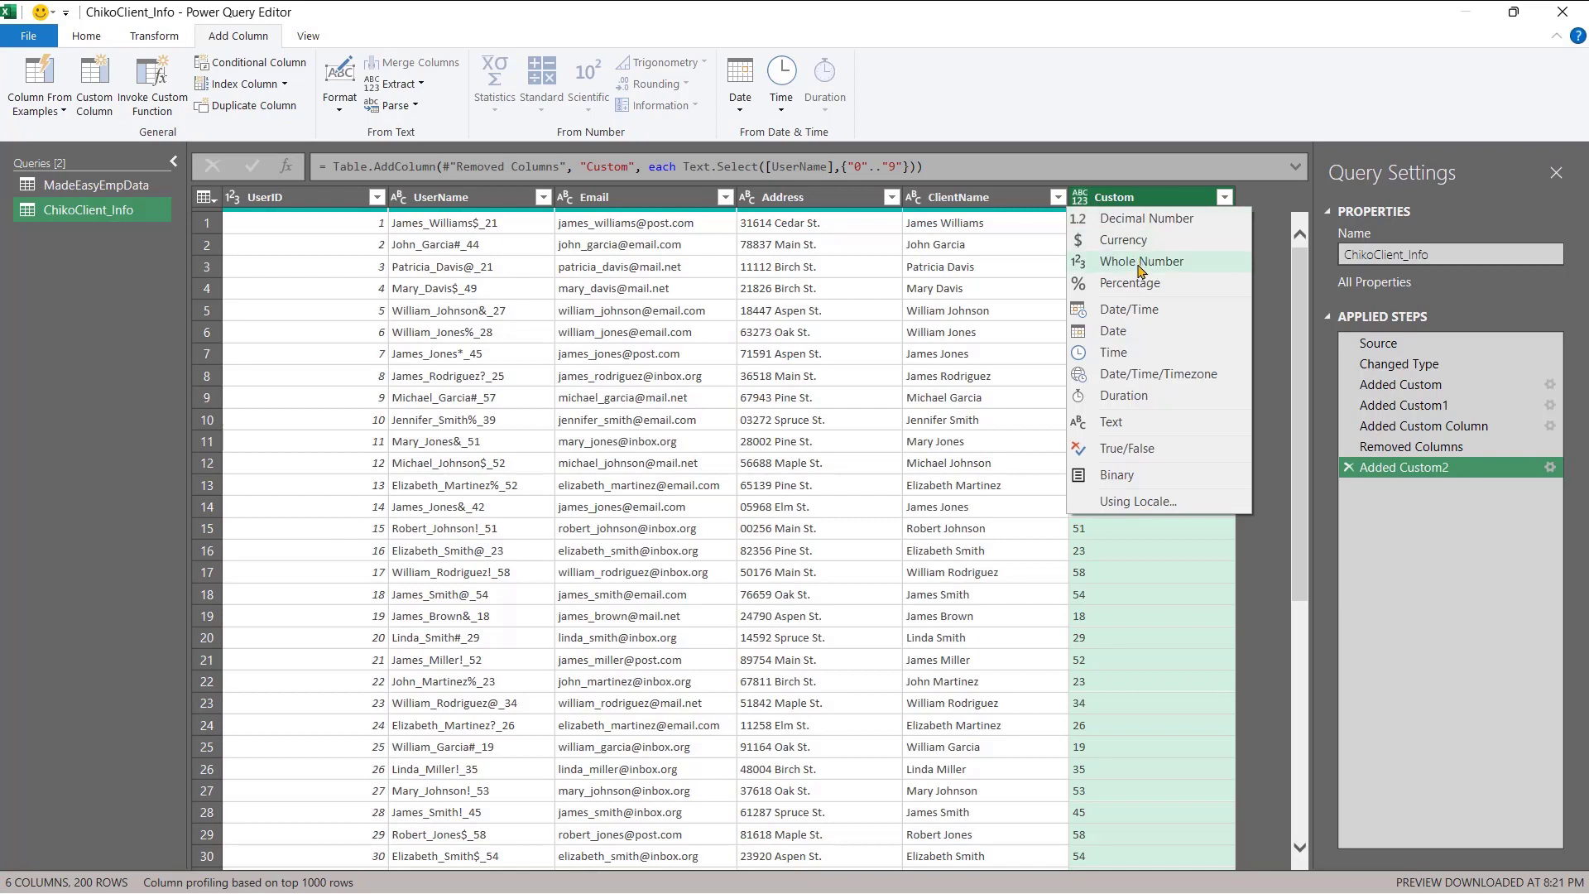
- Set the Custom column to Whole Number and rename it Age
click(1139, 263)
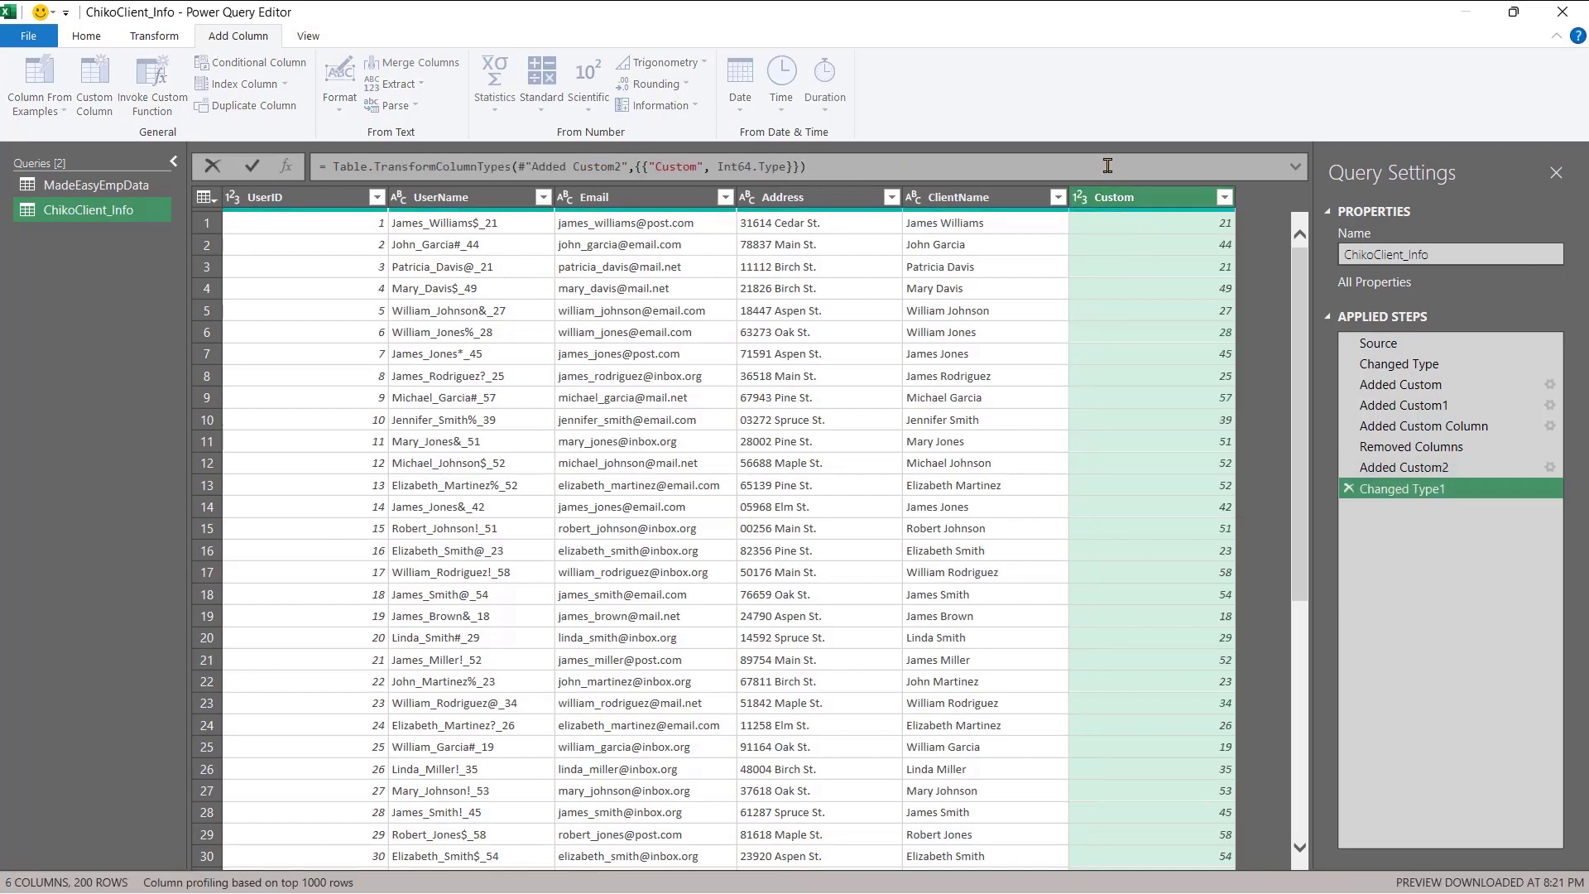
double_click(1113, 196)
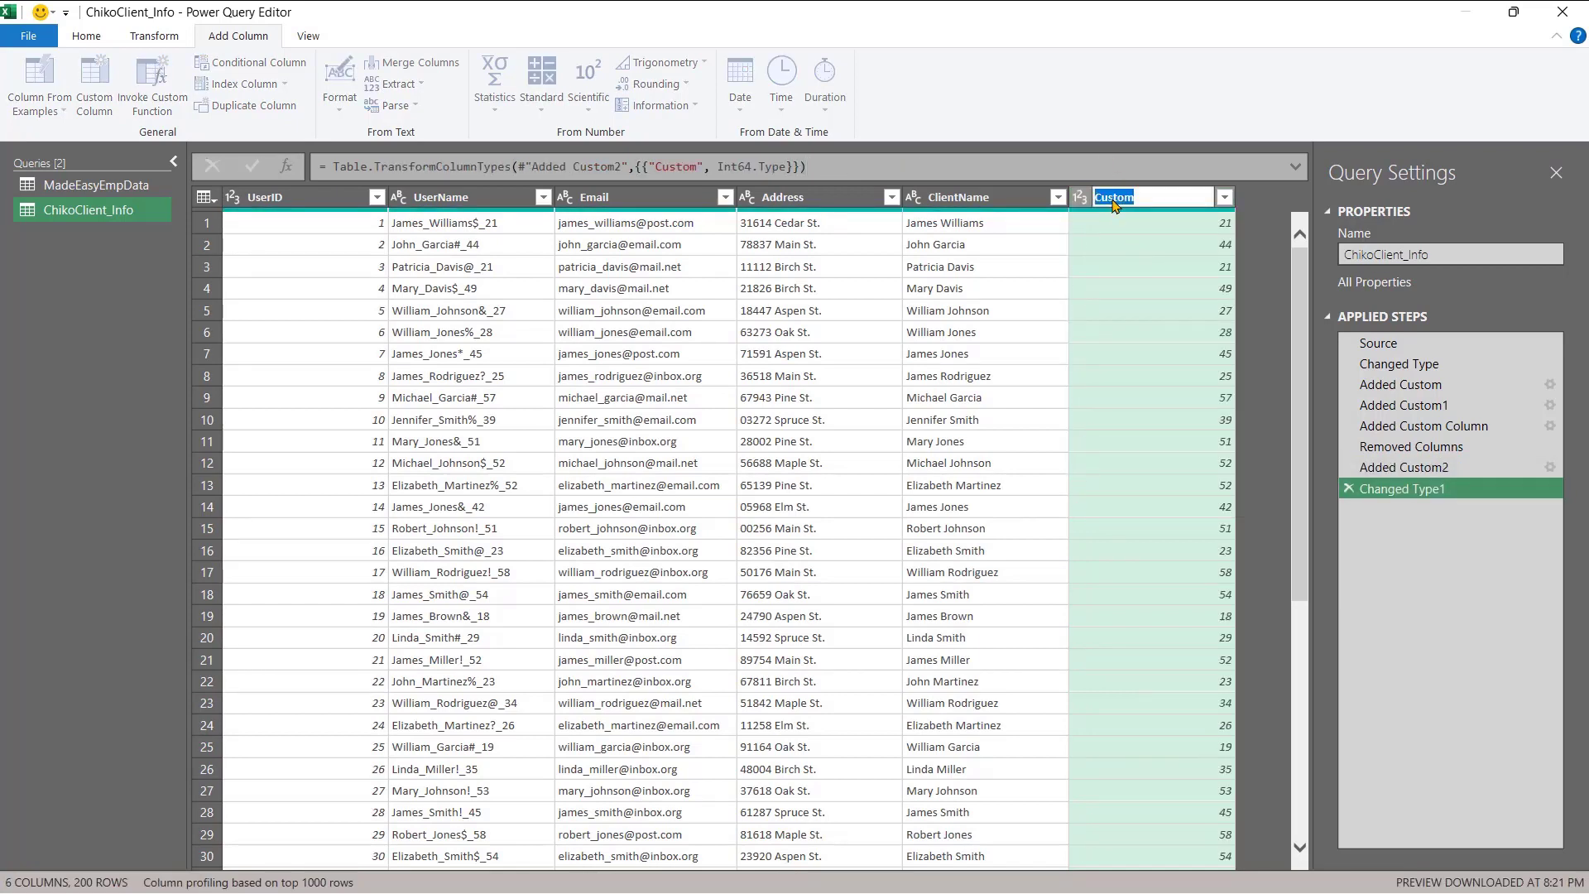
text(Age)
key(Return)
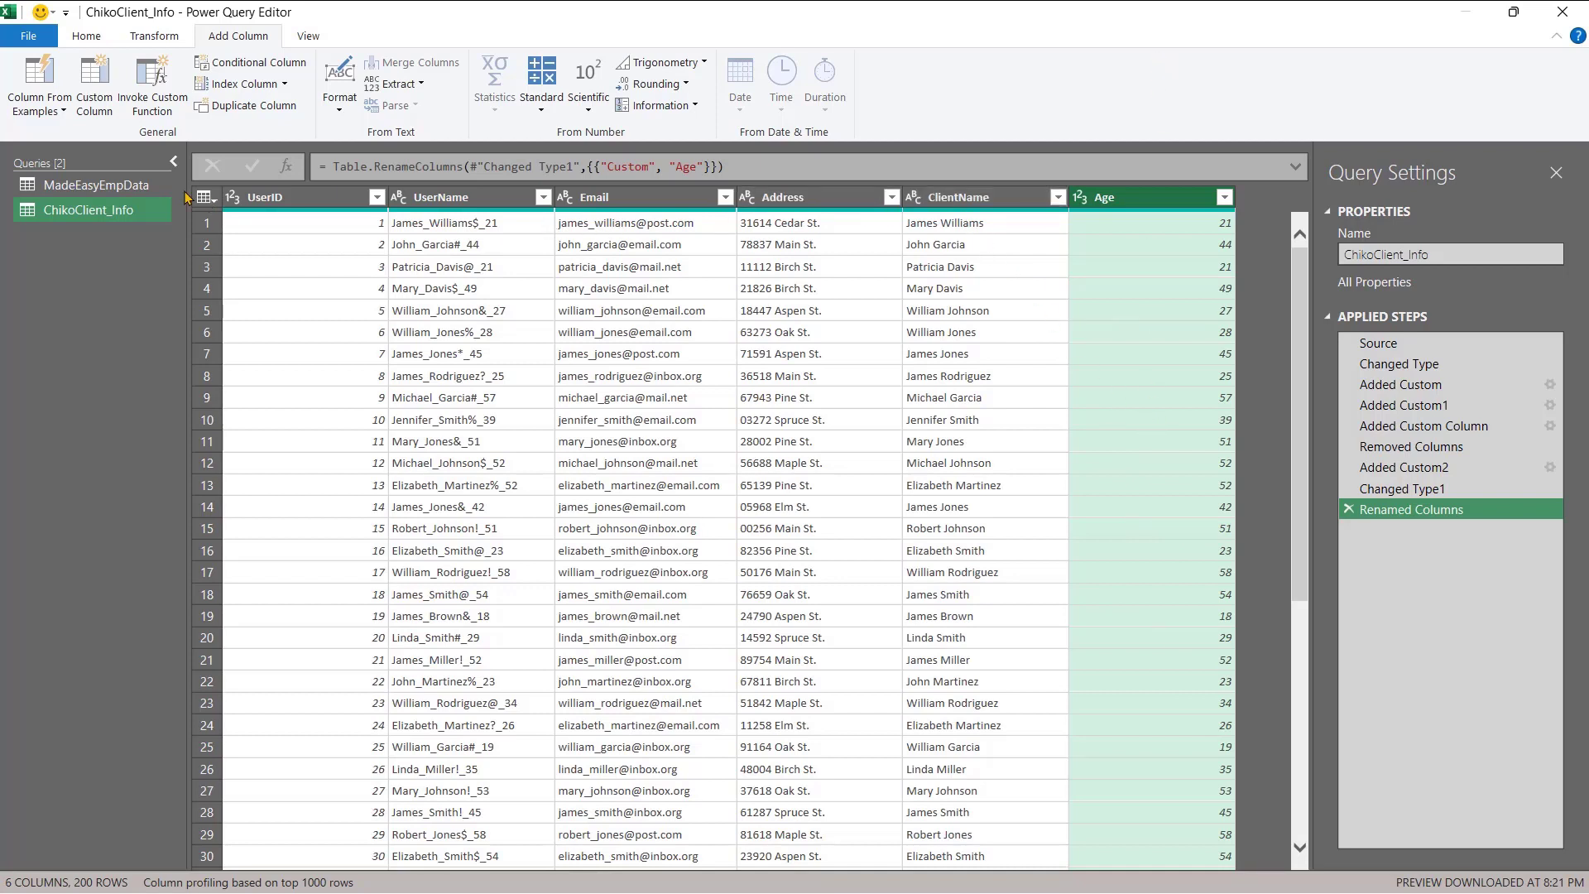
- Build a column from examples with Age excluded, entering 21 as the row 1 sample
click(60, 114)
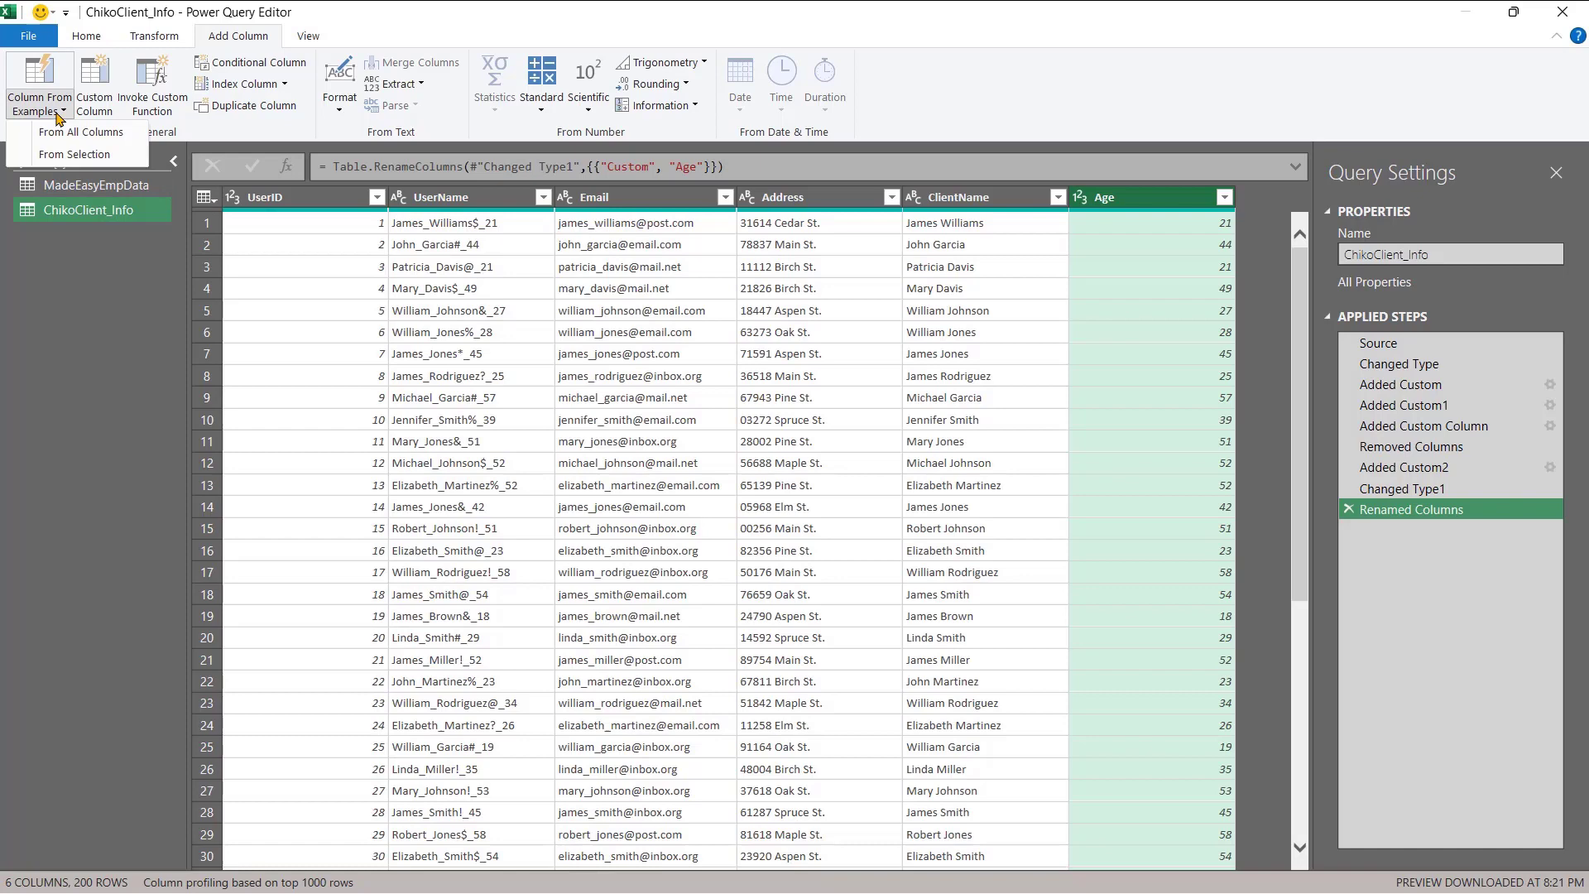
click(61, 154)
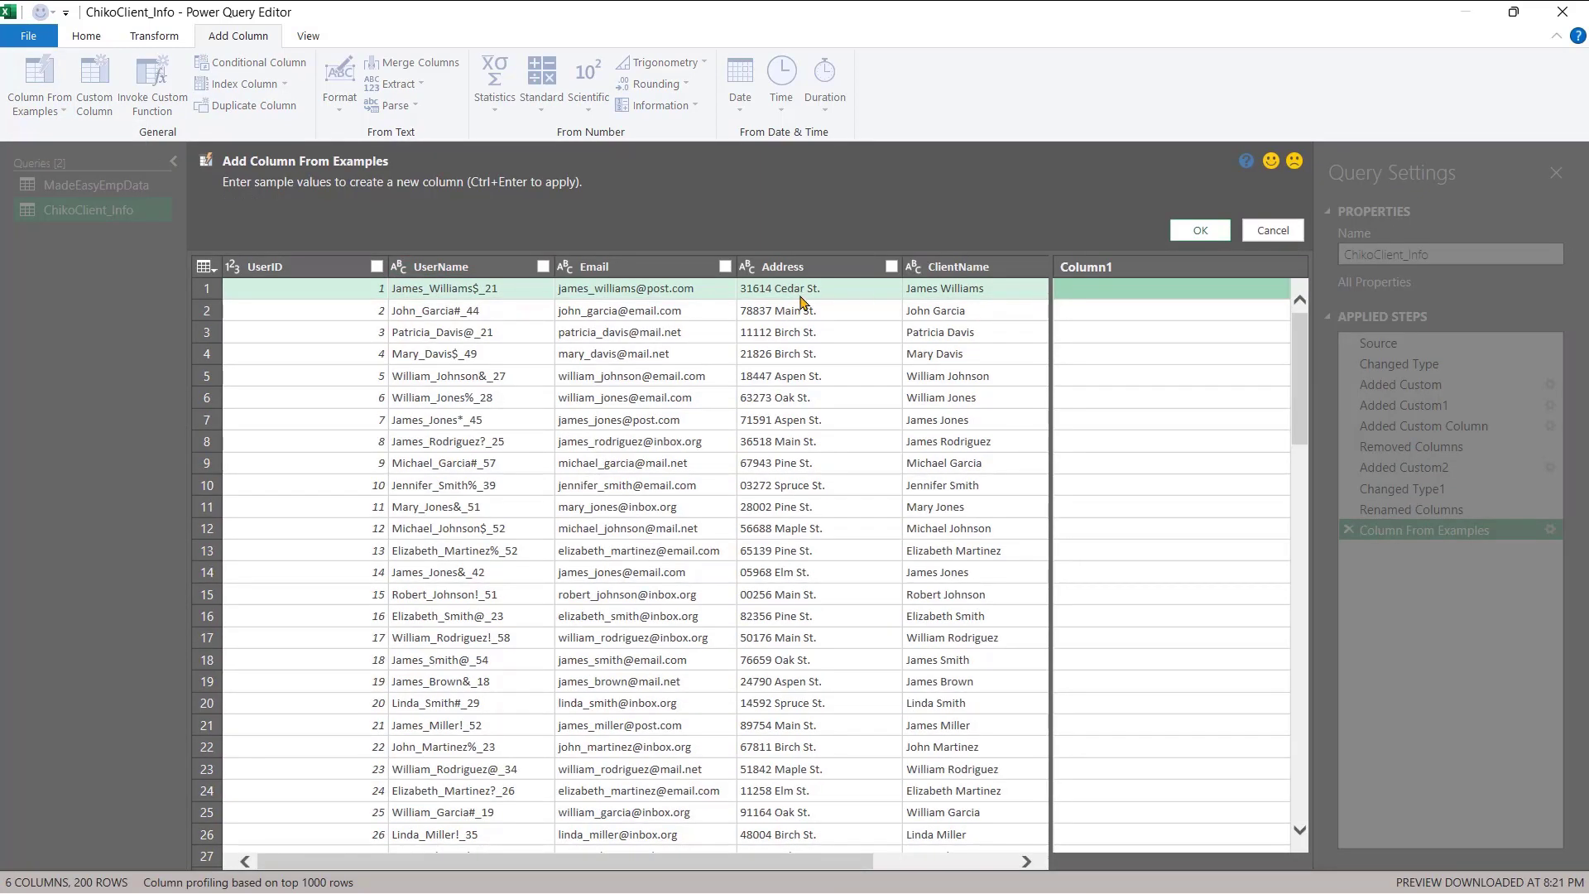
scroll(800, 302, right, 3)
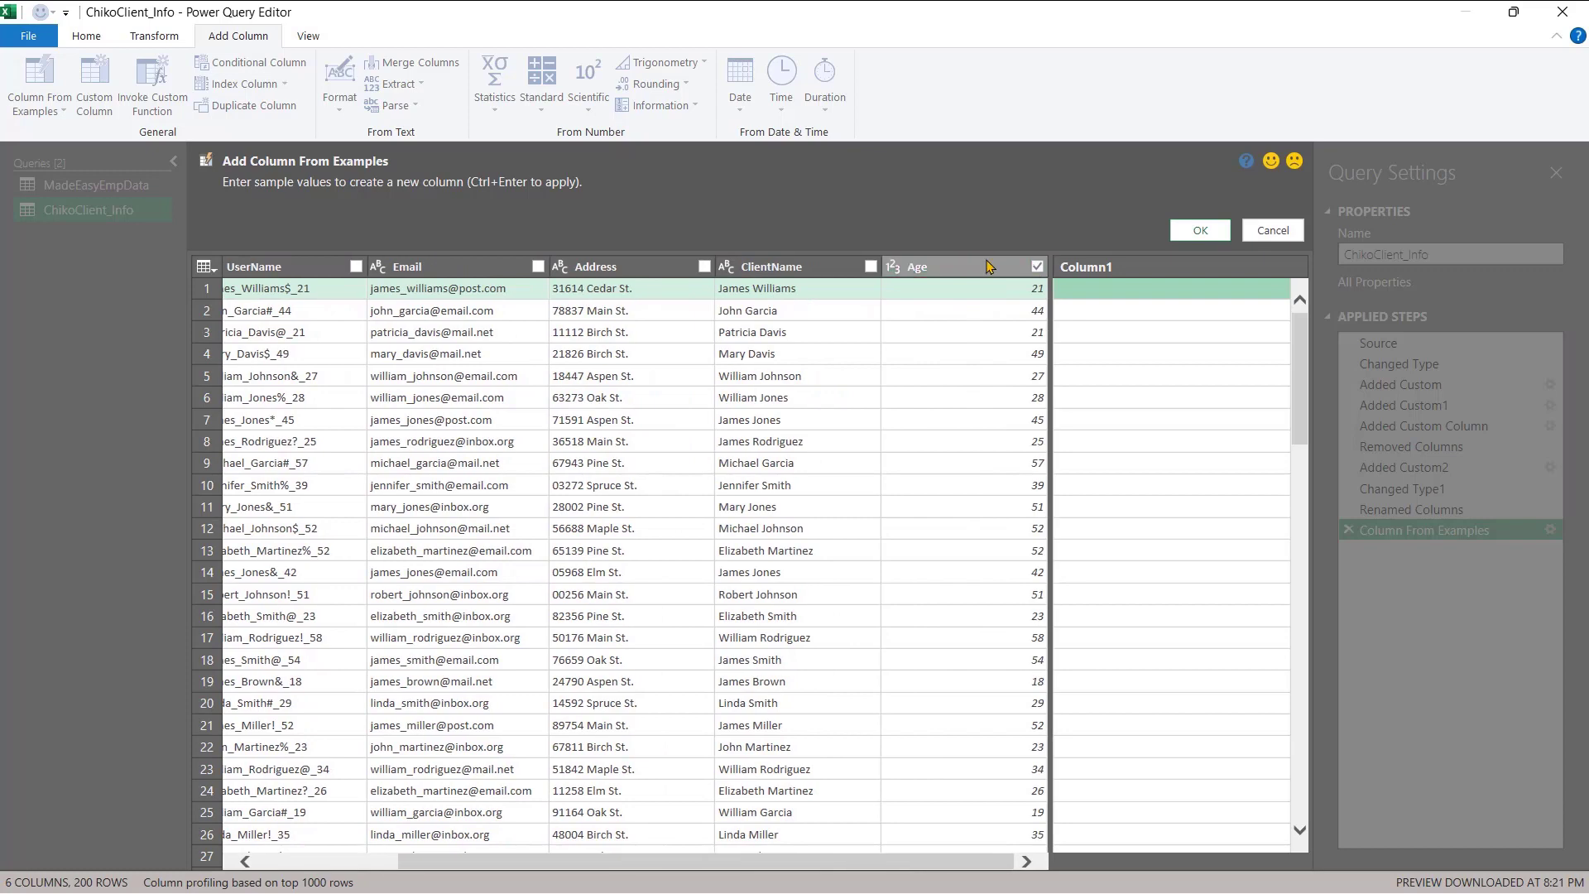
click(1037, 266)
scroll(675, 427, left, 3)
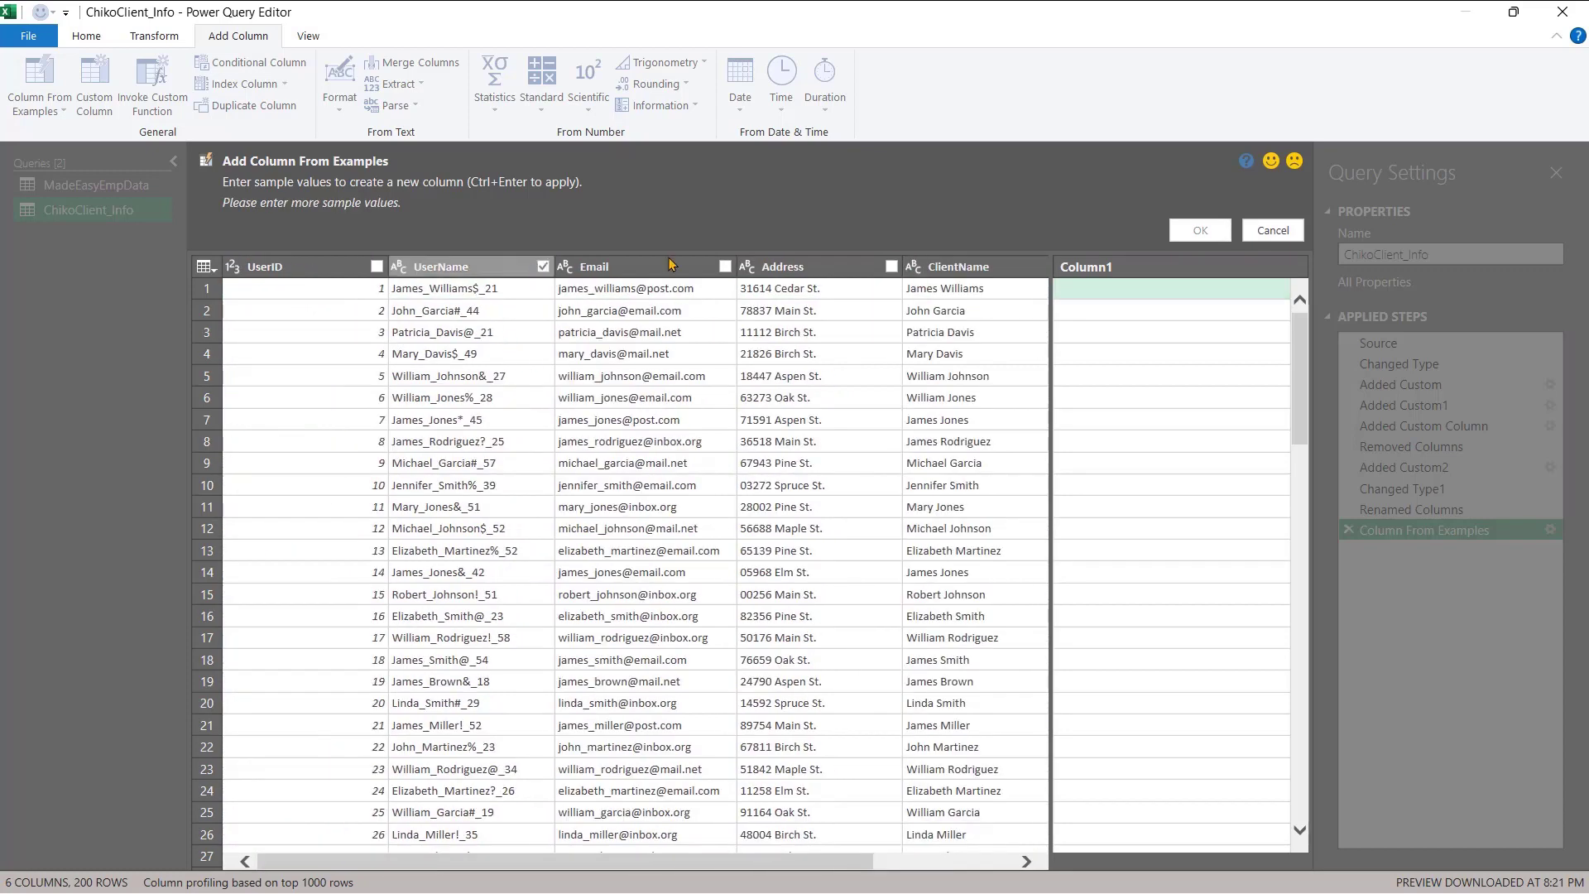
click(1094, 290)
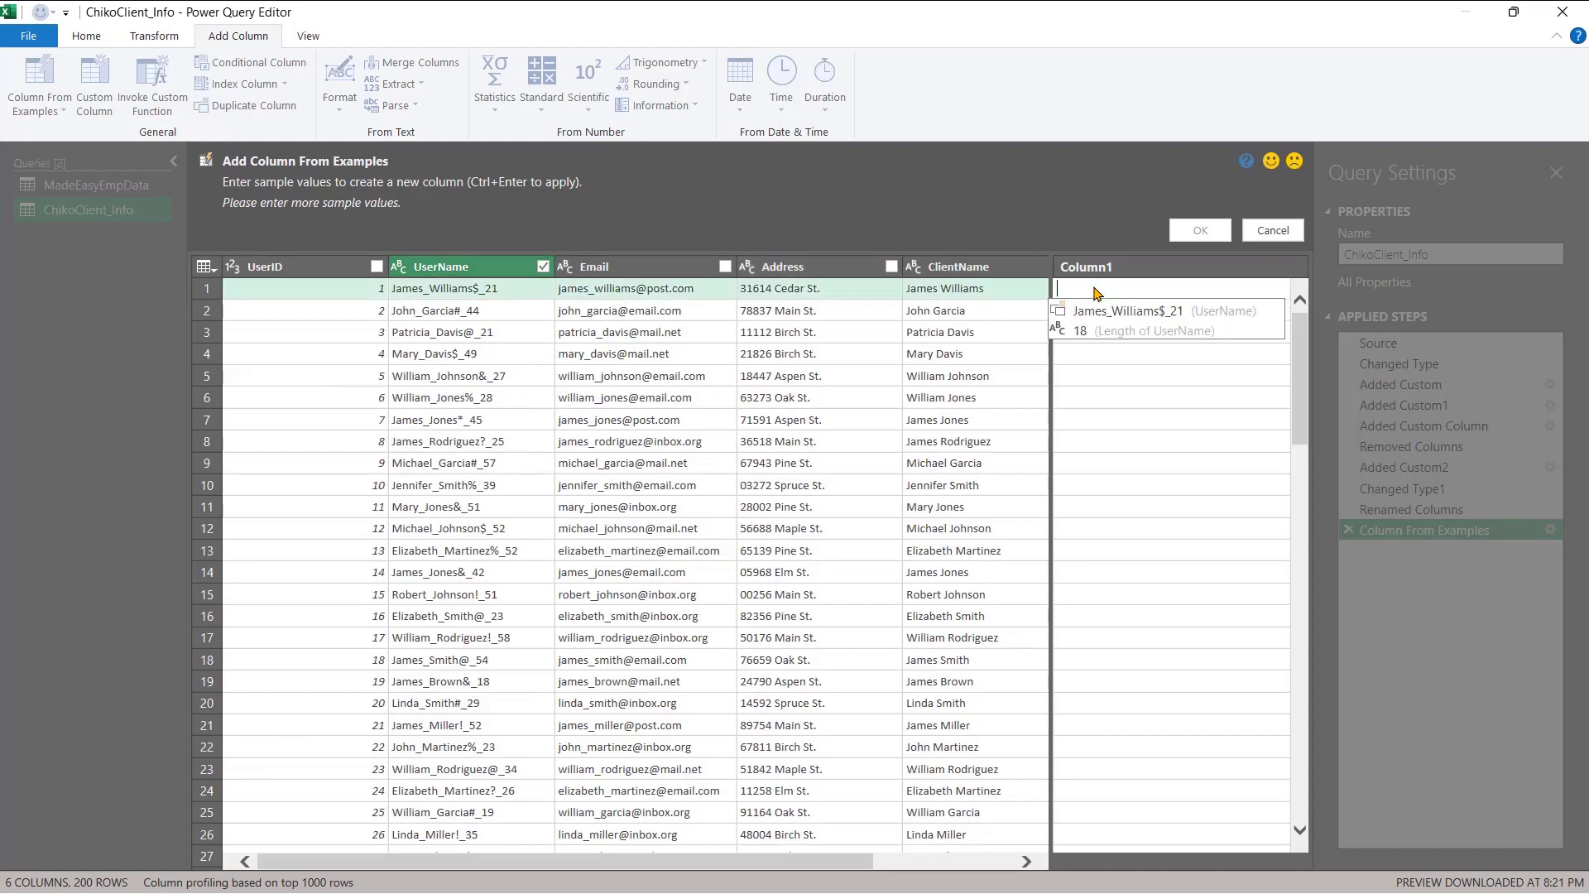
text(21)
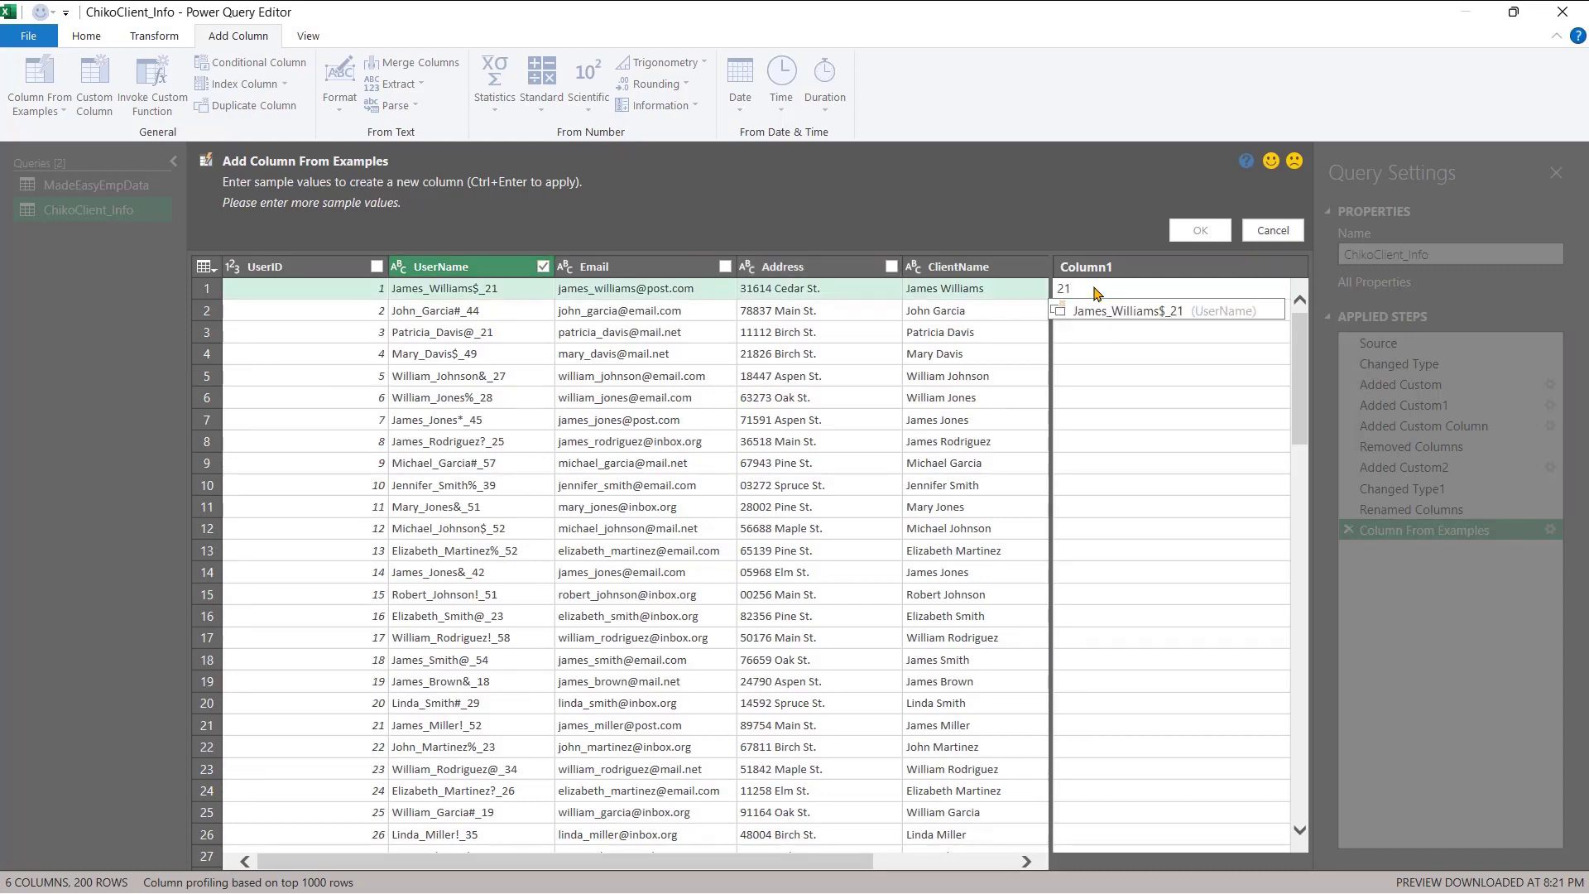
key(Return)
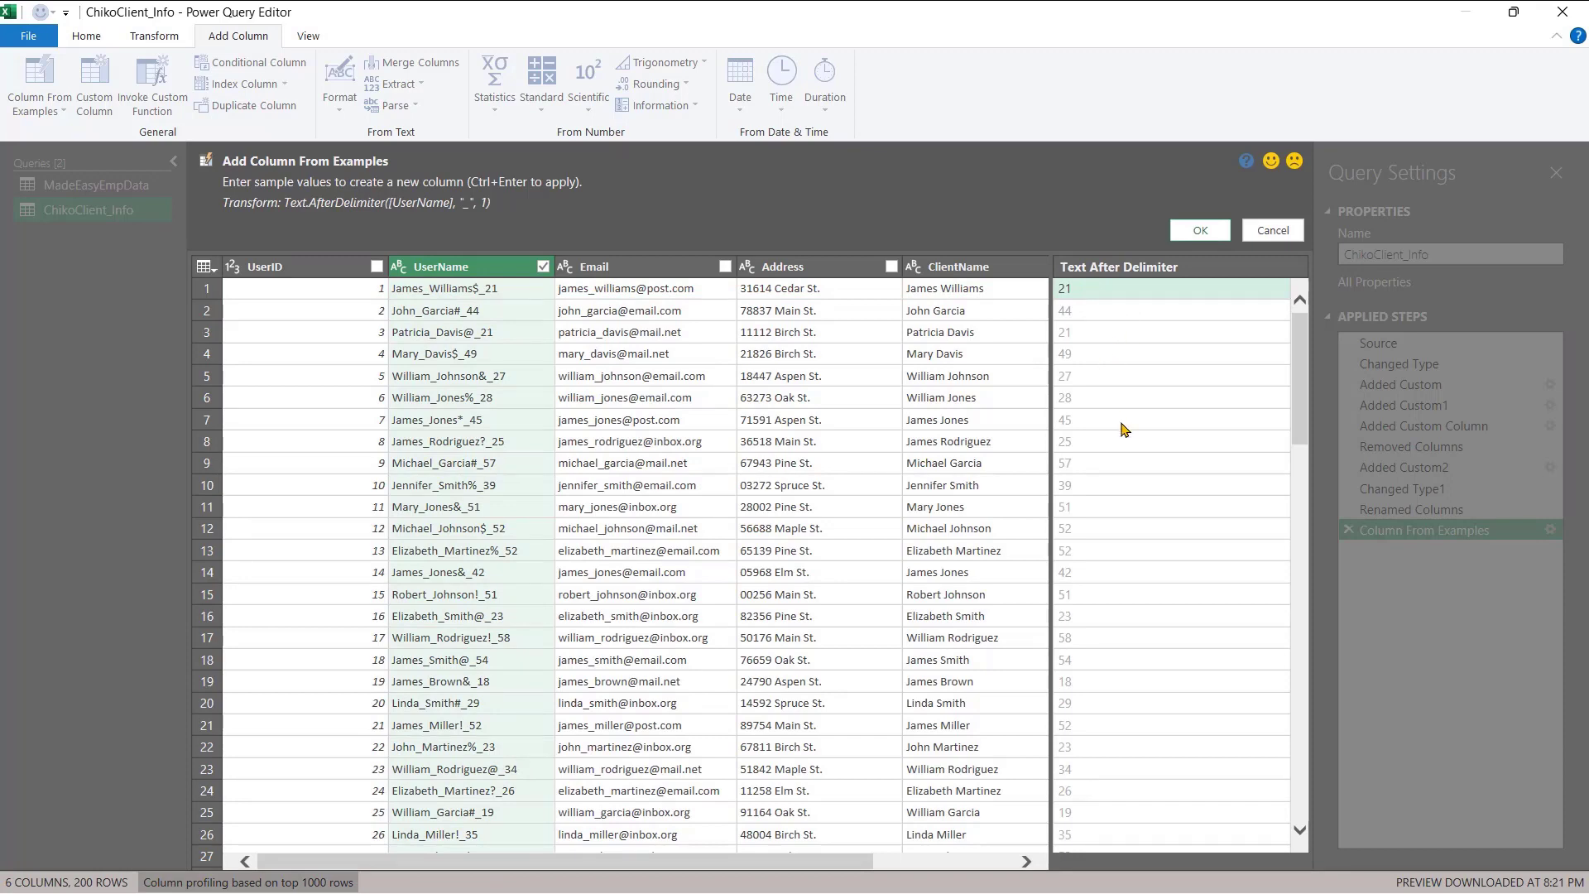
- Name the Text After Delimiter column Ages and add it to the query
scroll(1161, 754, down, 2)
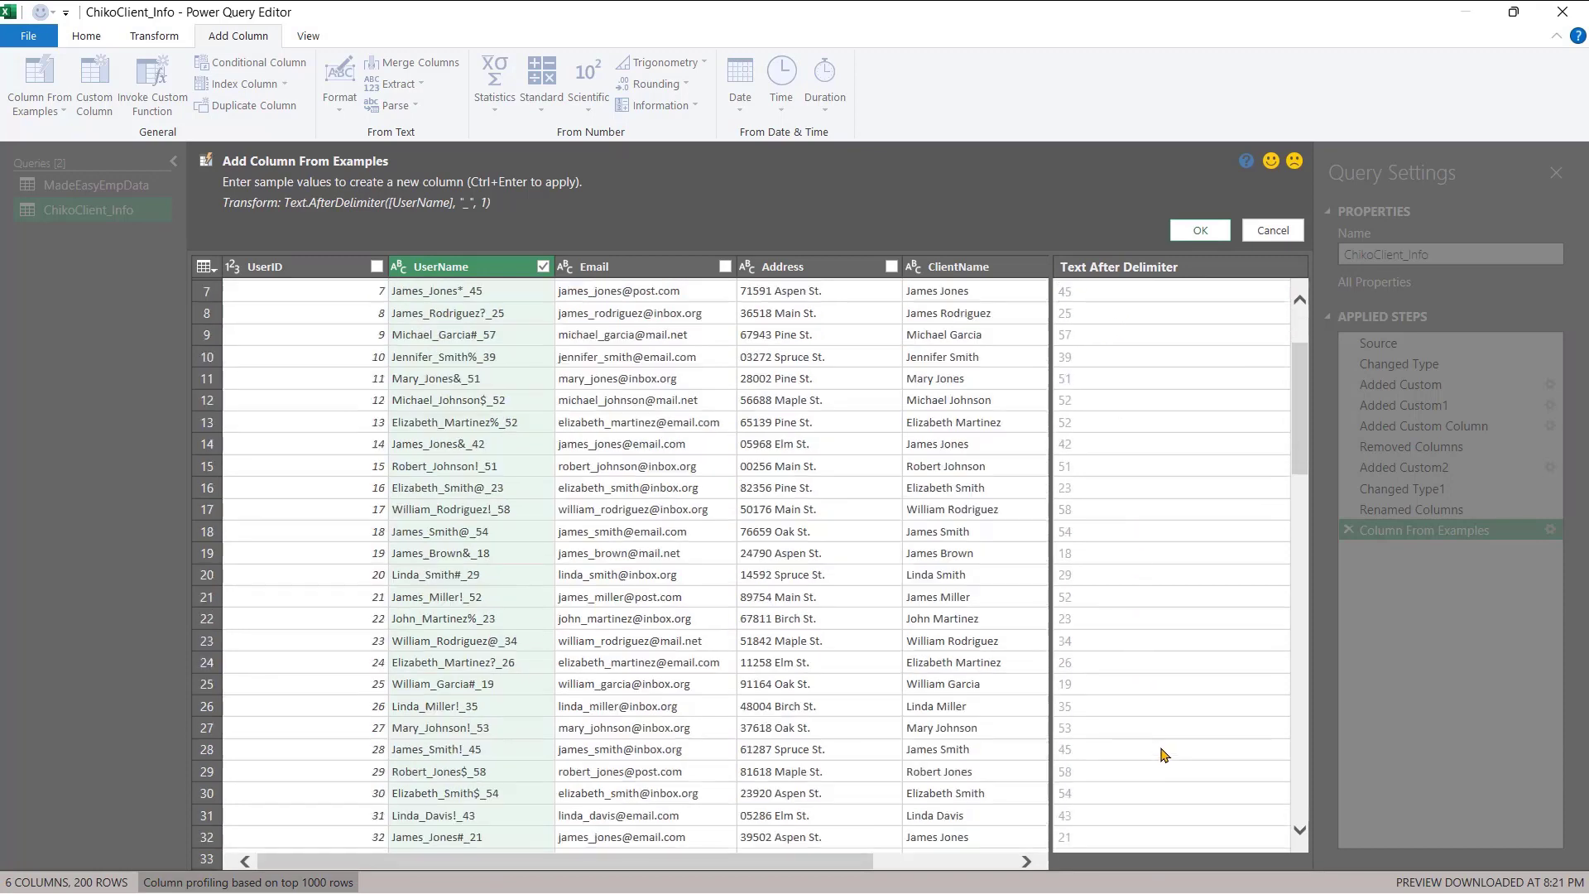
scroll(1162, 754, down, 20)
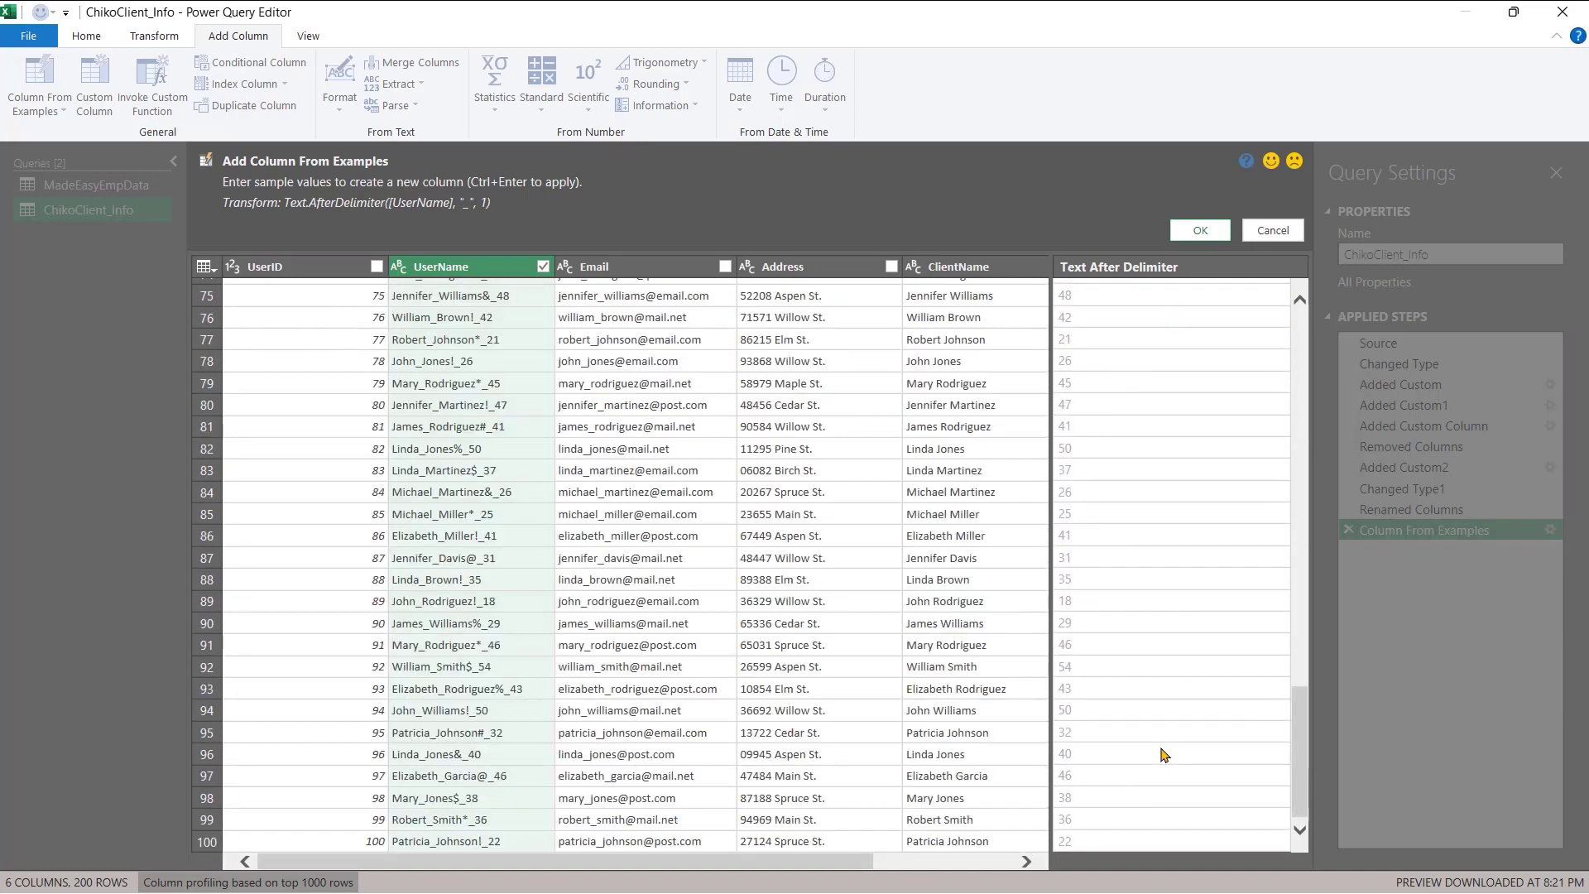
scroll(1161, 754, up, 20)
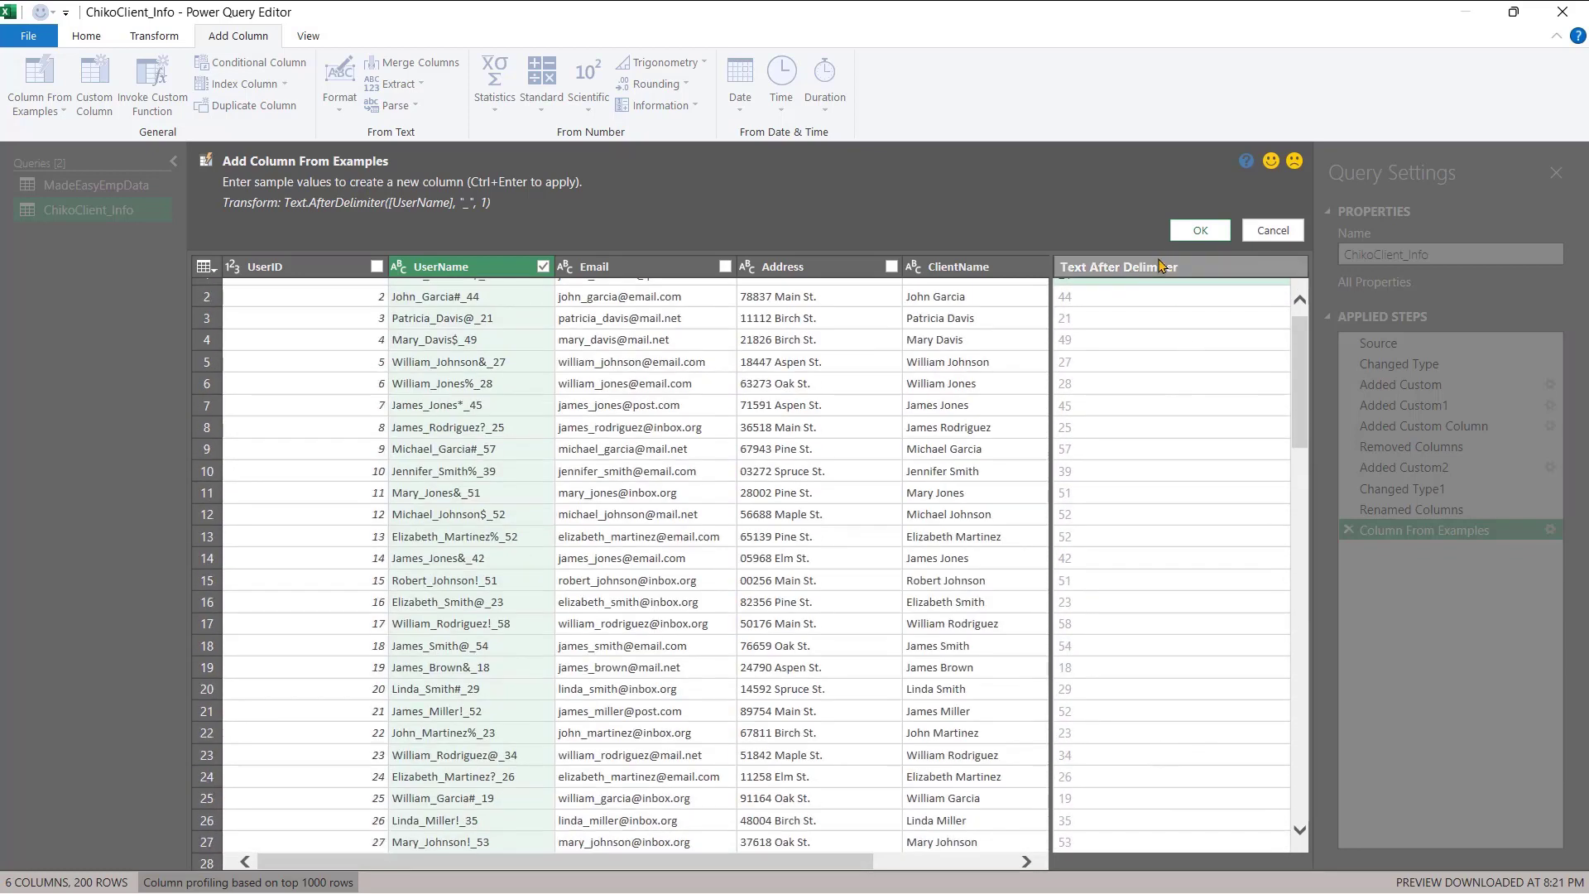
double_click(1159, 266)
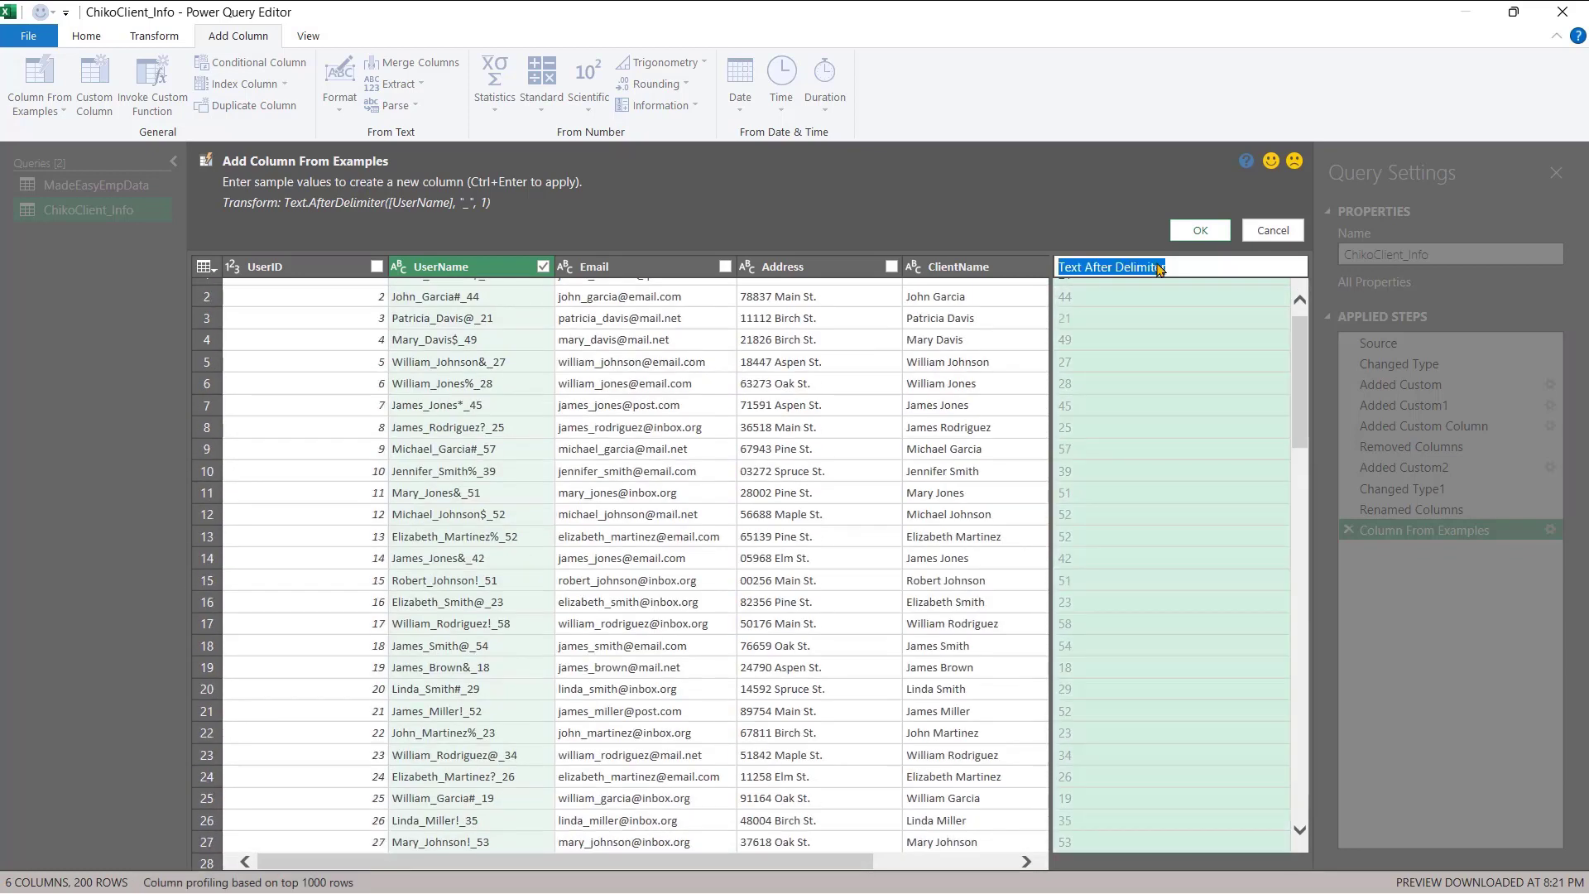
text(Ages)
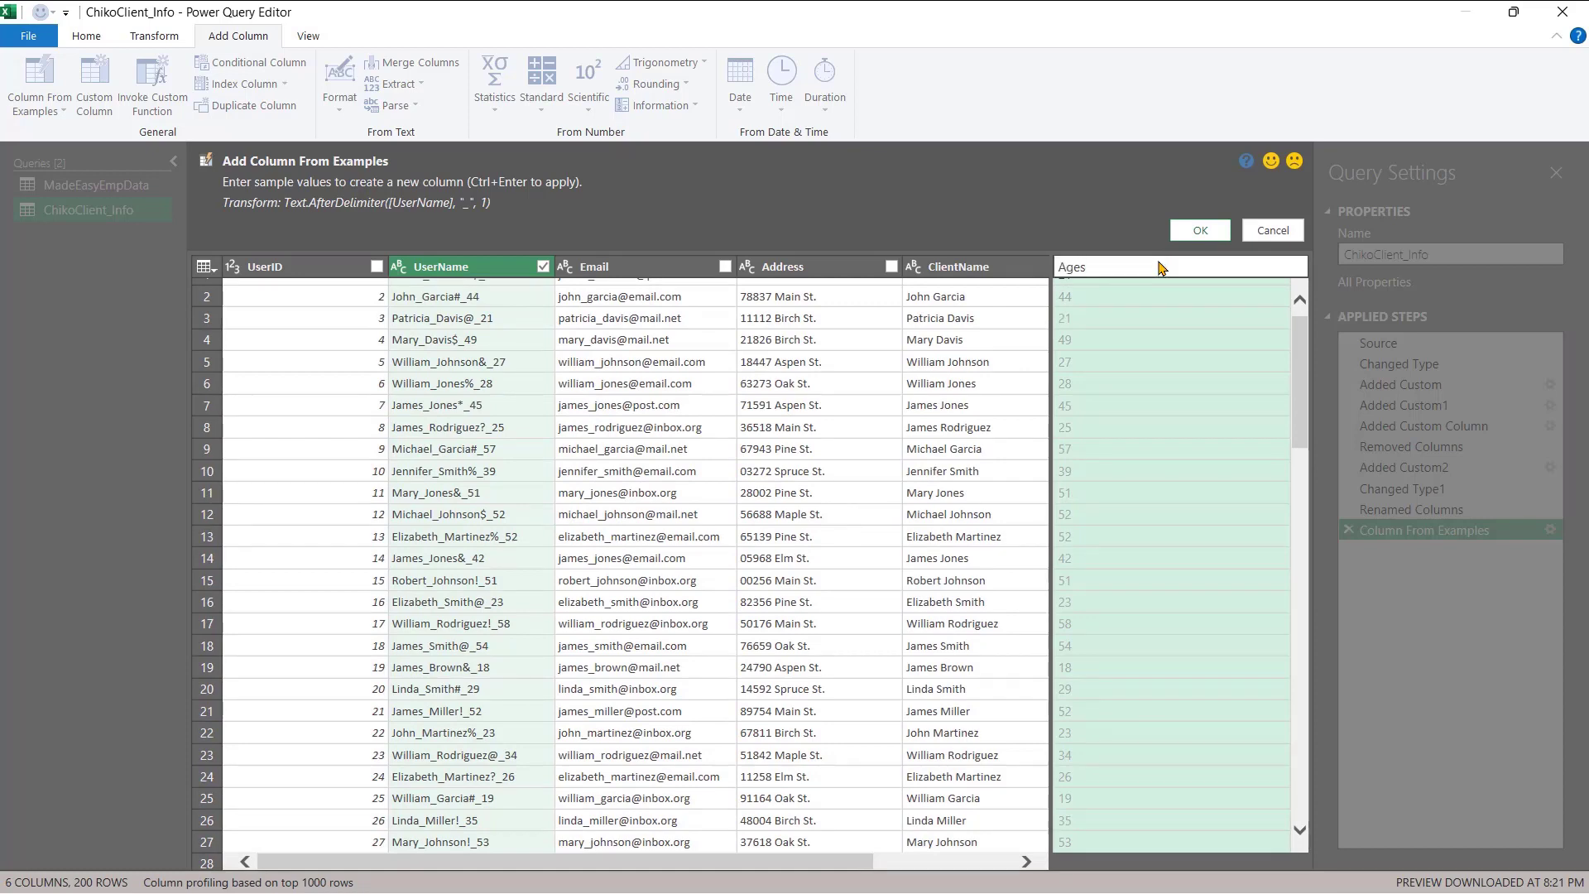
click(1200, 230)
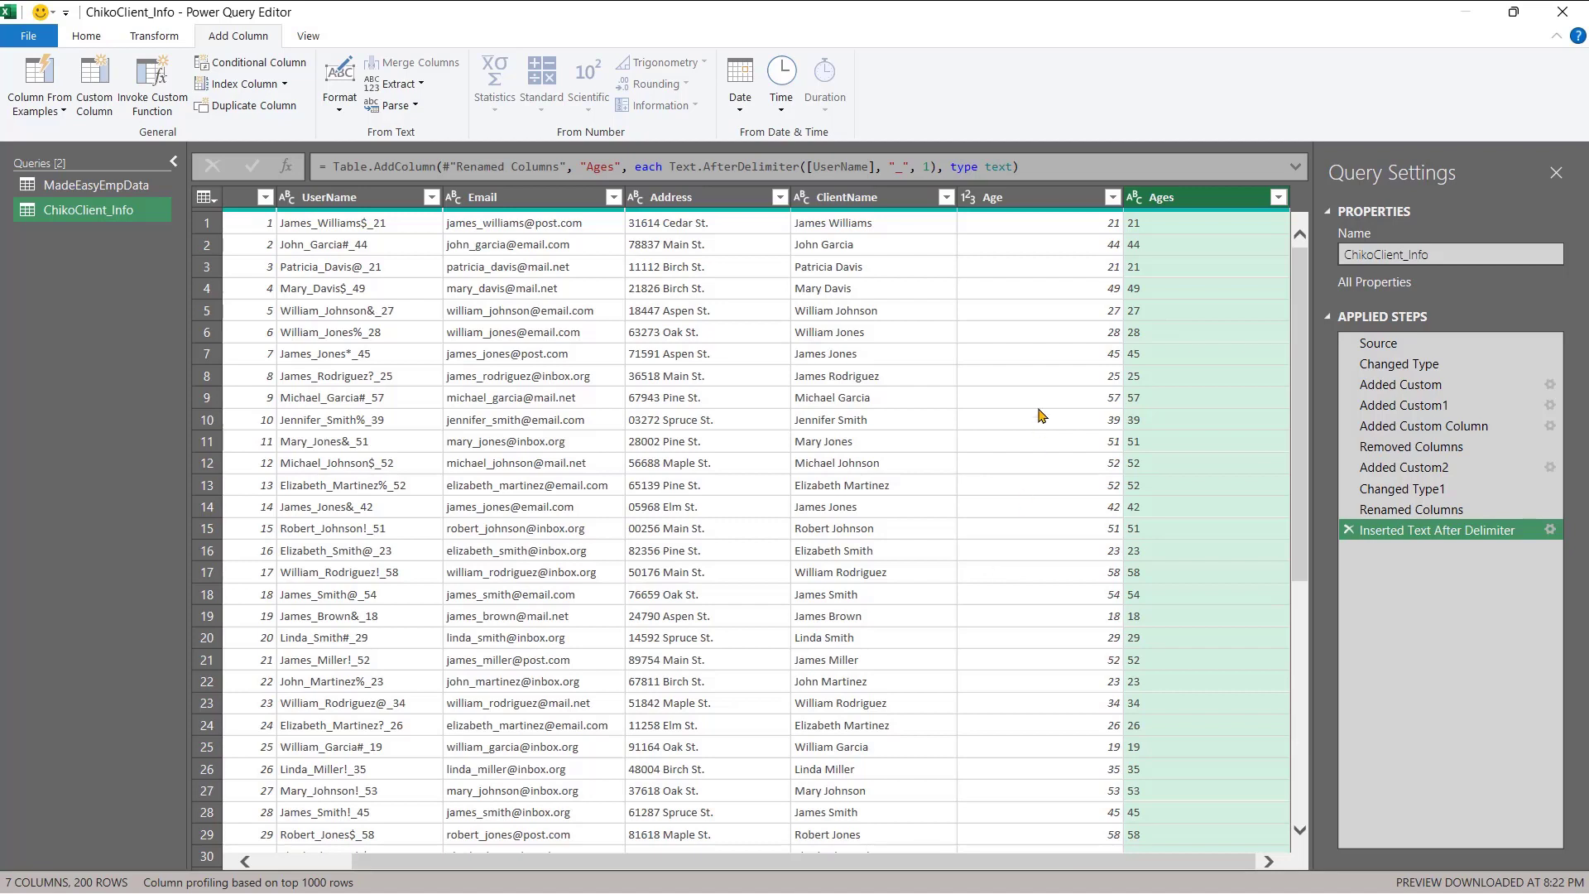
- Remove the Age column, leaving ClientName and Ages as the last columns
click(1024, 207)
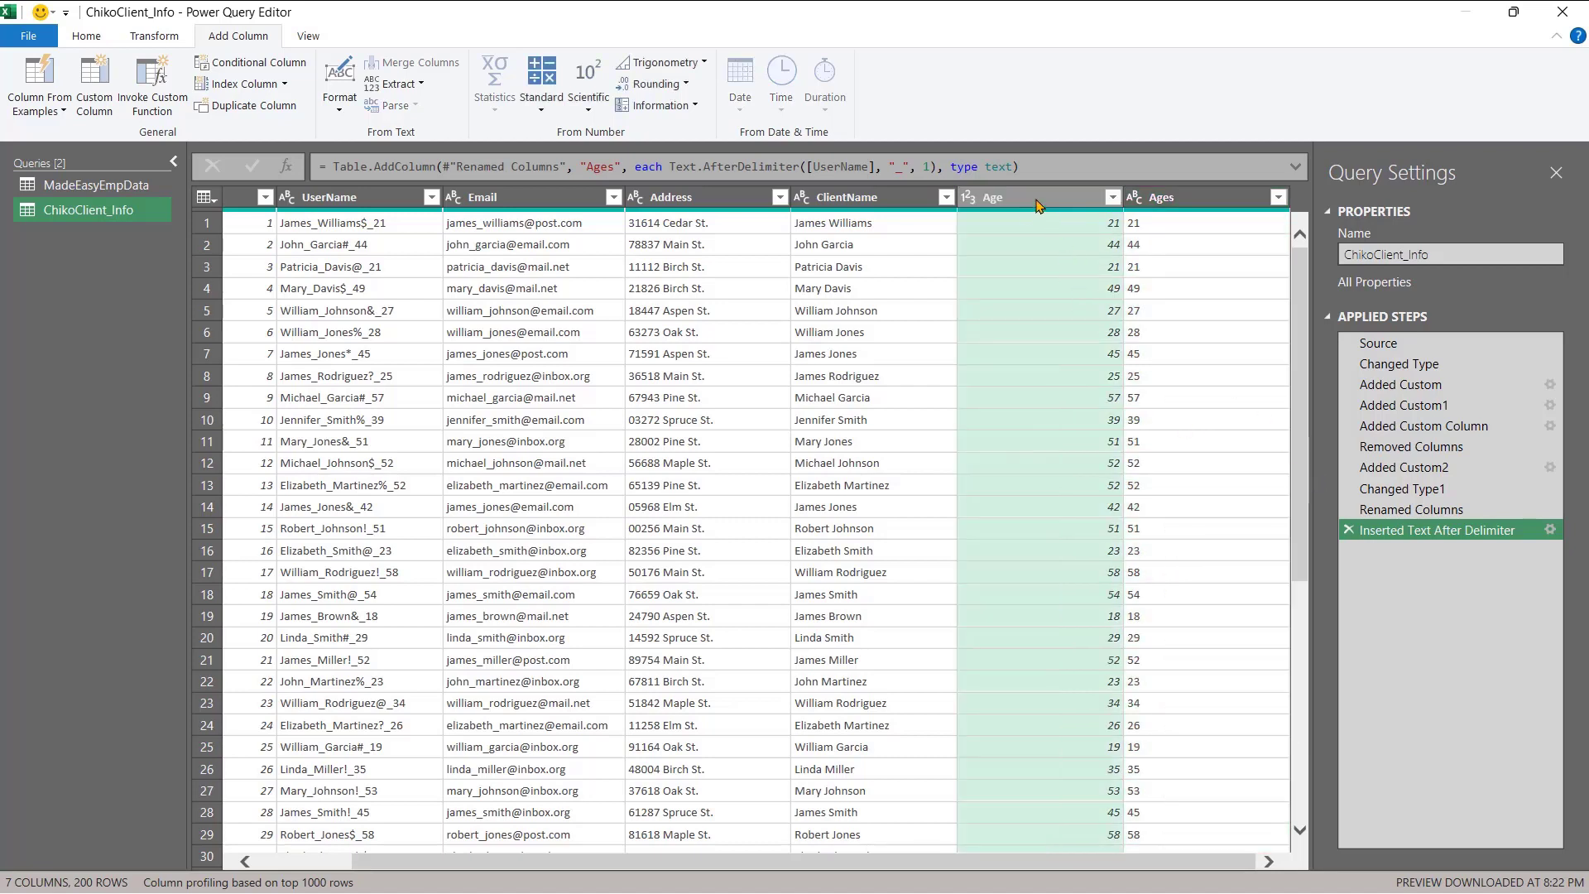
right_click(1037, 205)
click(1067, 239)
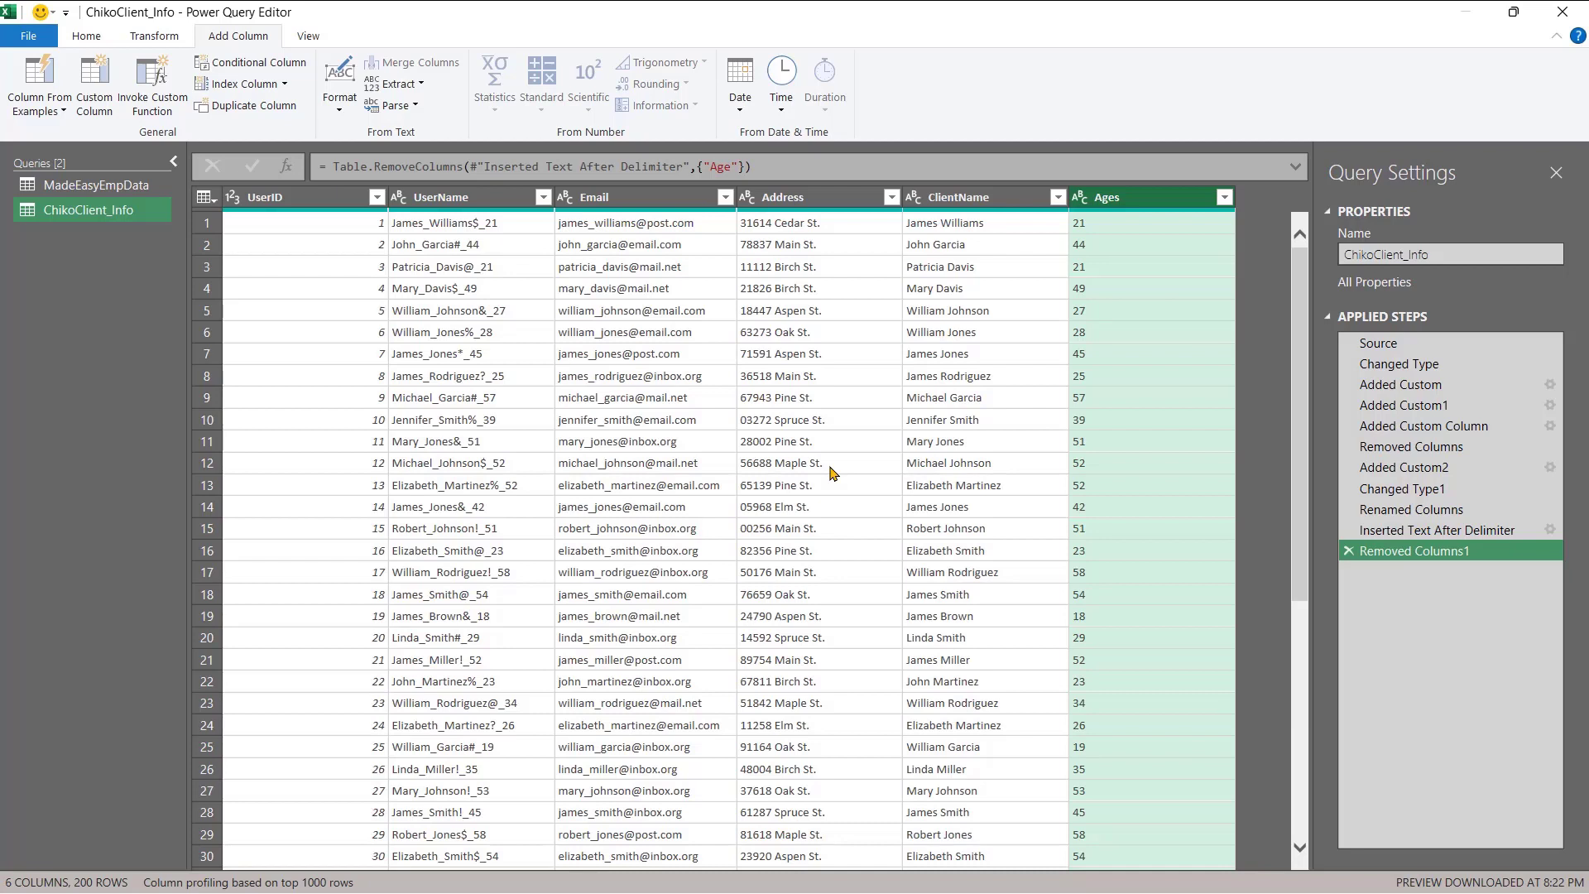
- Split Address by Space at each occurrence into Address.1, Address.2 and Address.3
click(786, 201)
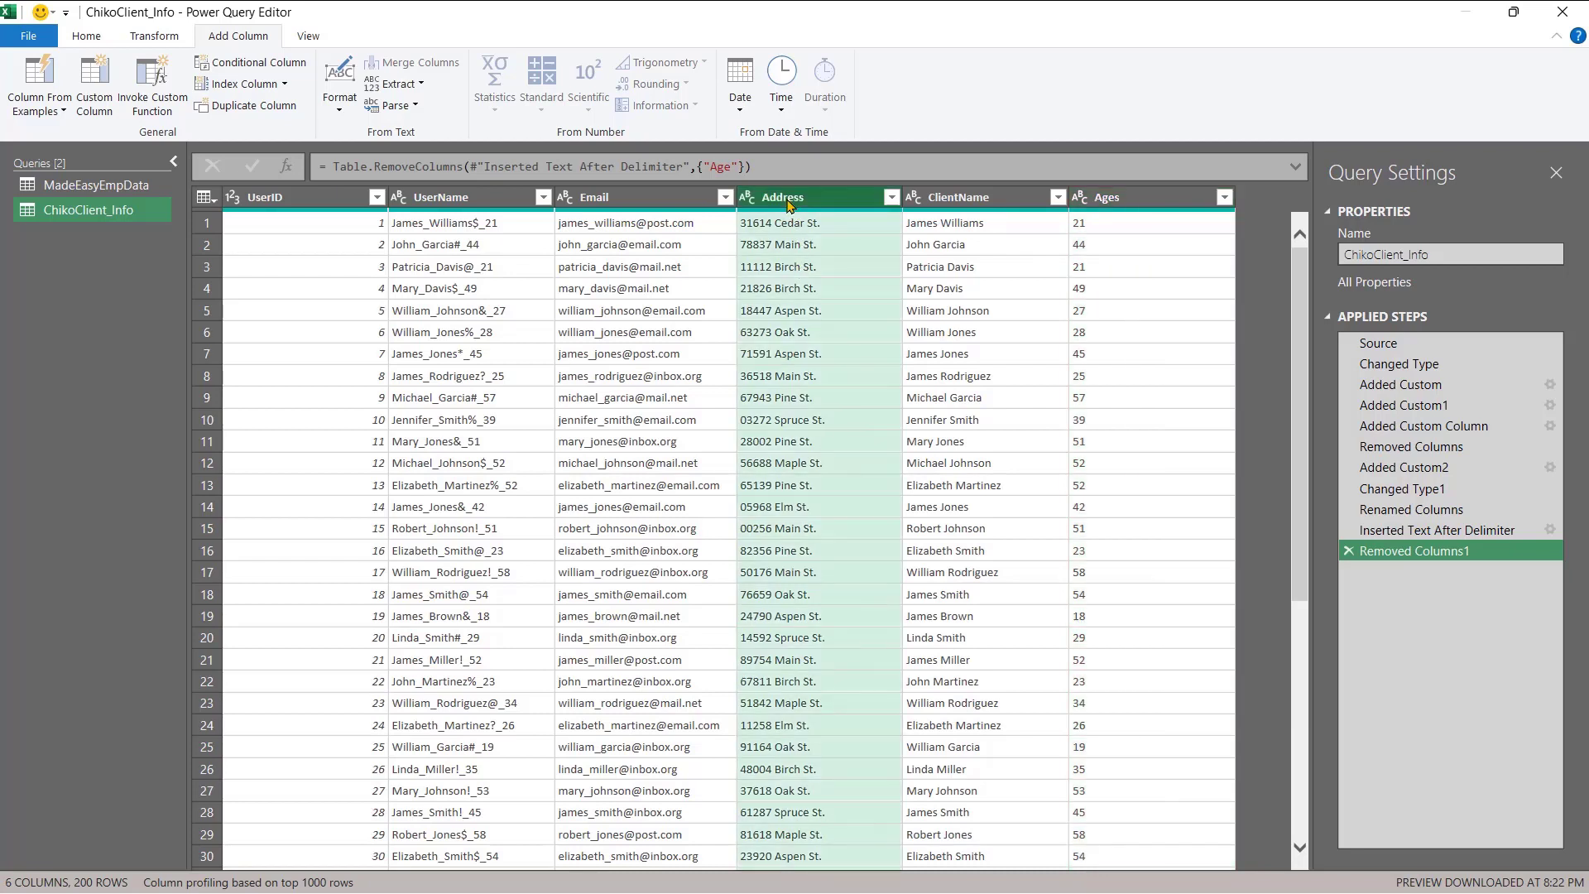
click(157, 37)
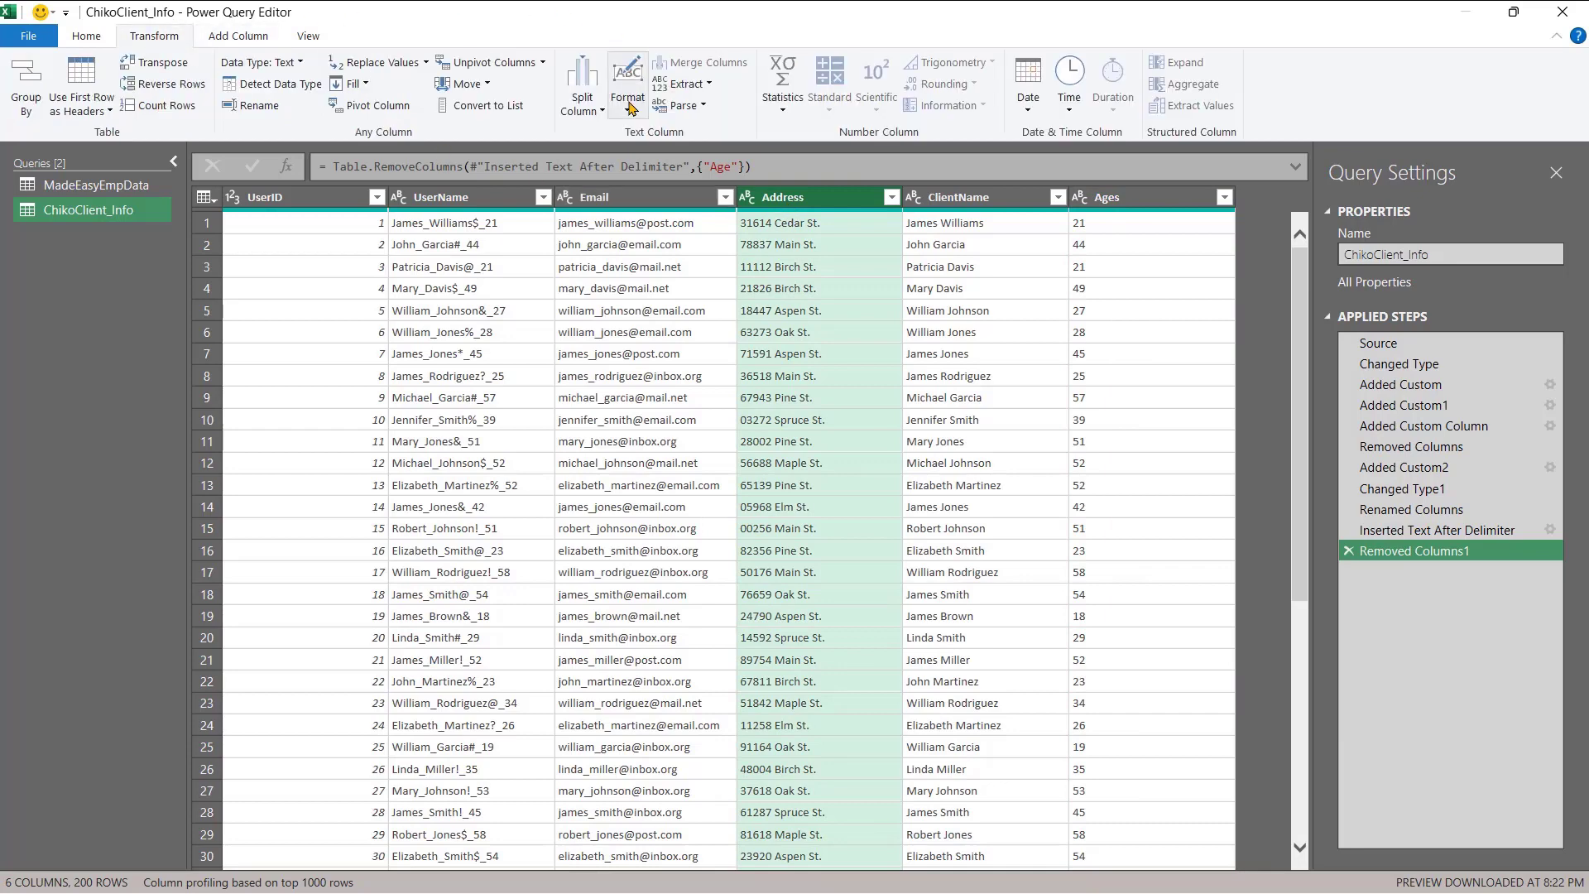
click(586, 114)
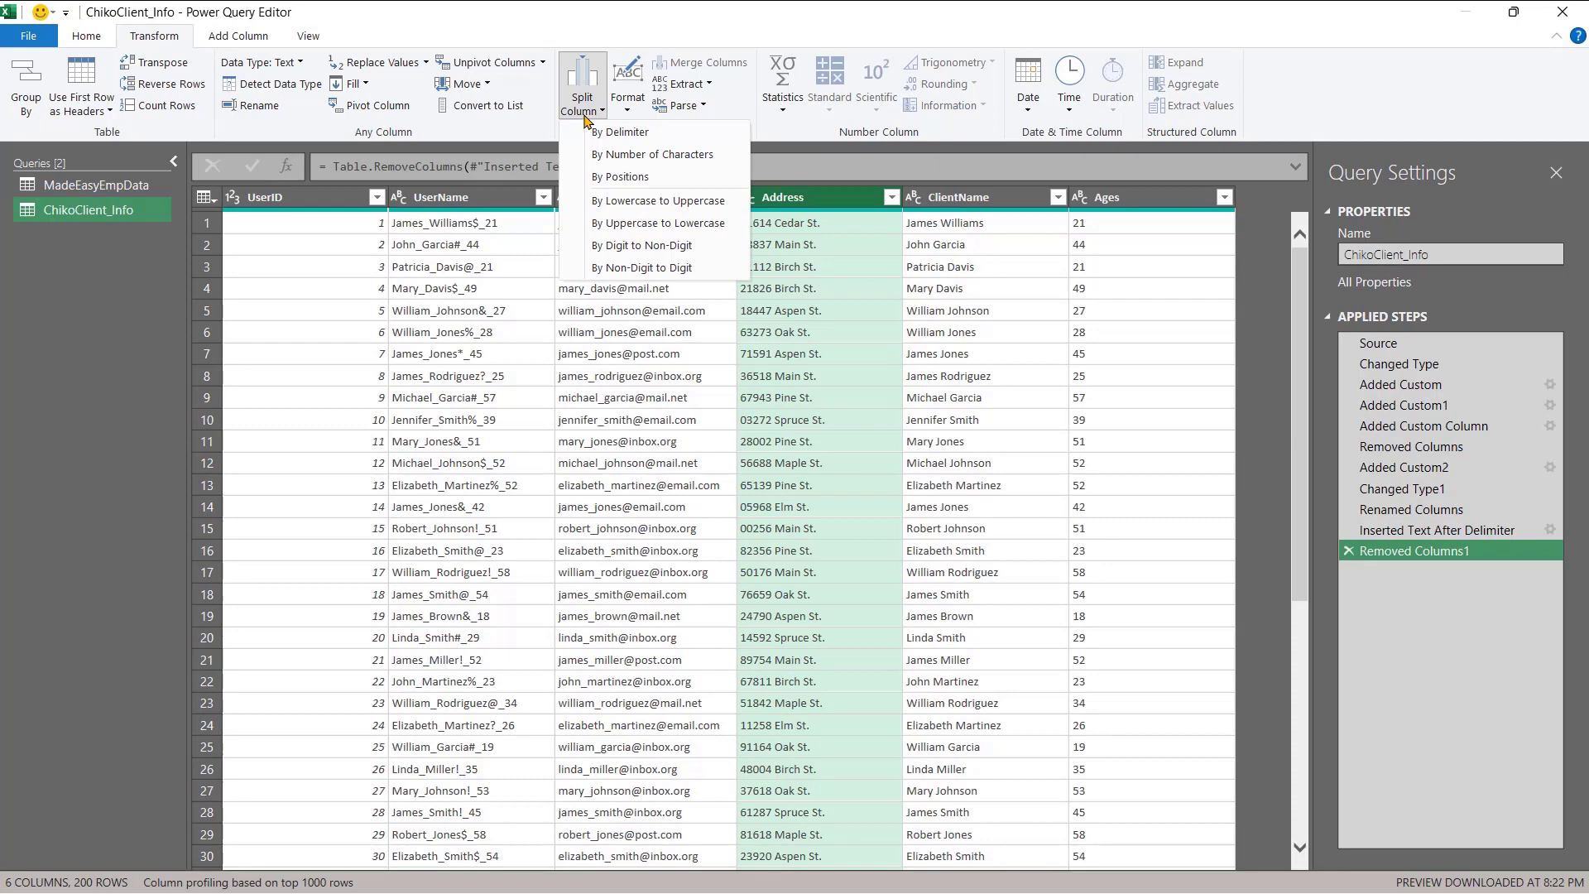
click(661, 133)
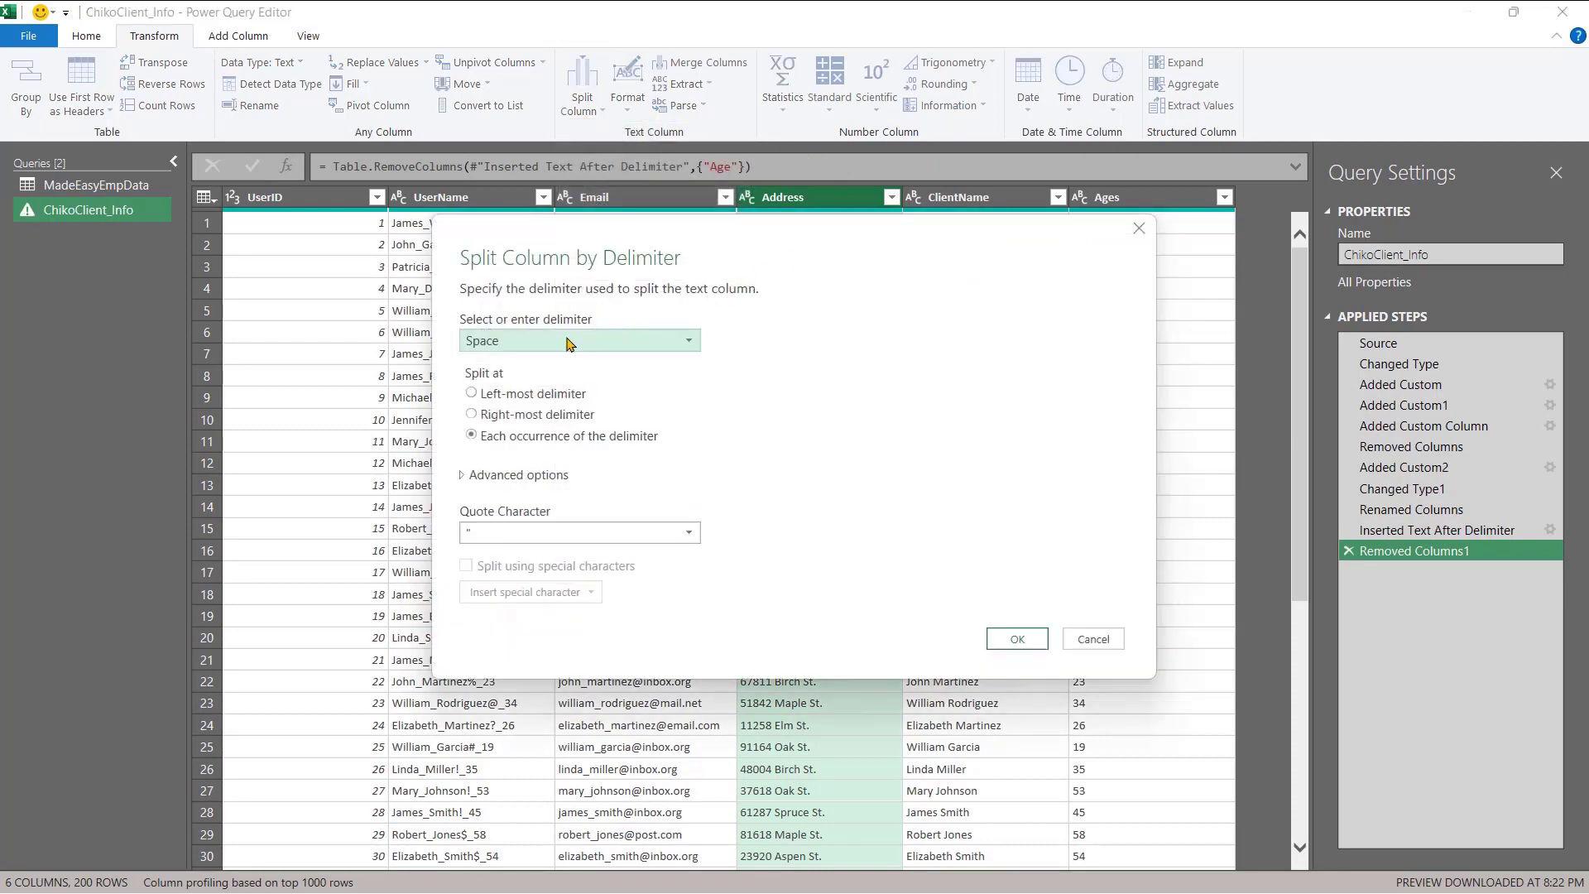
drag(778, 240, 813, 502)
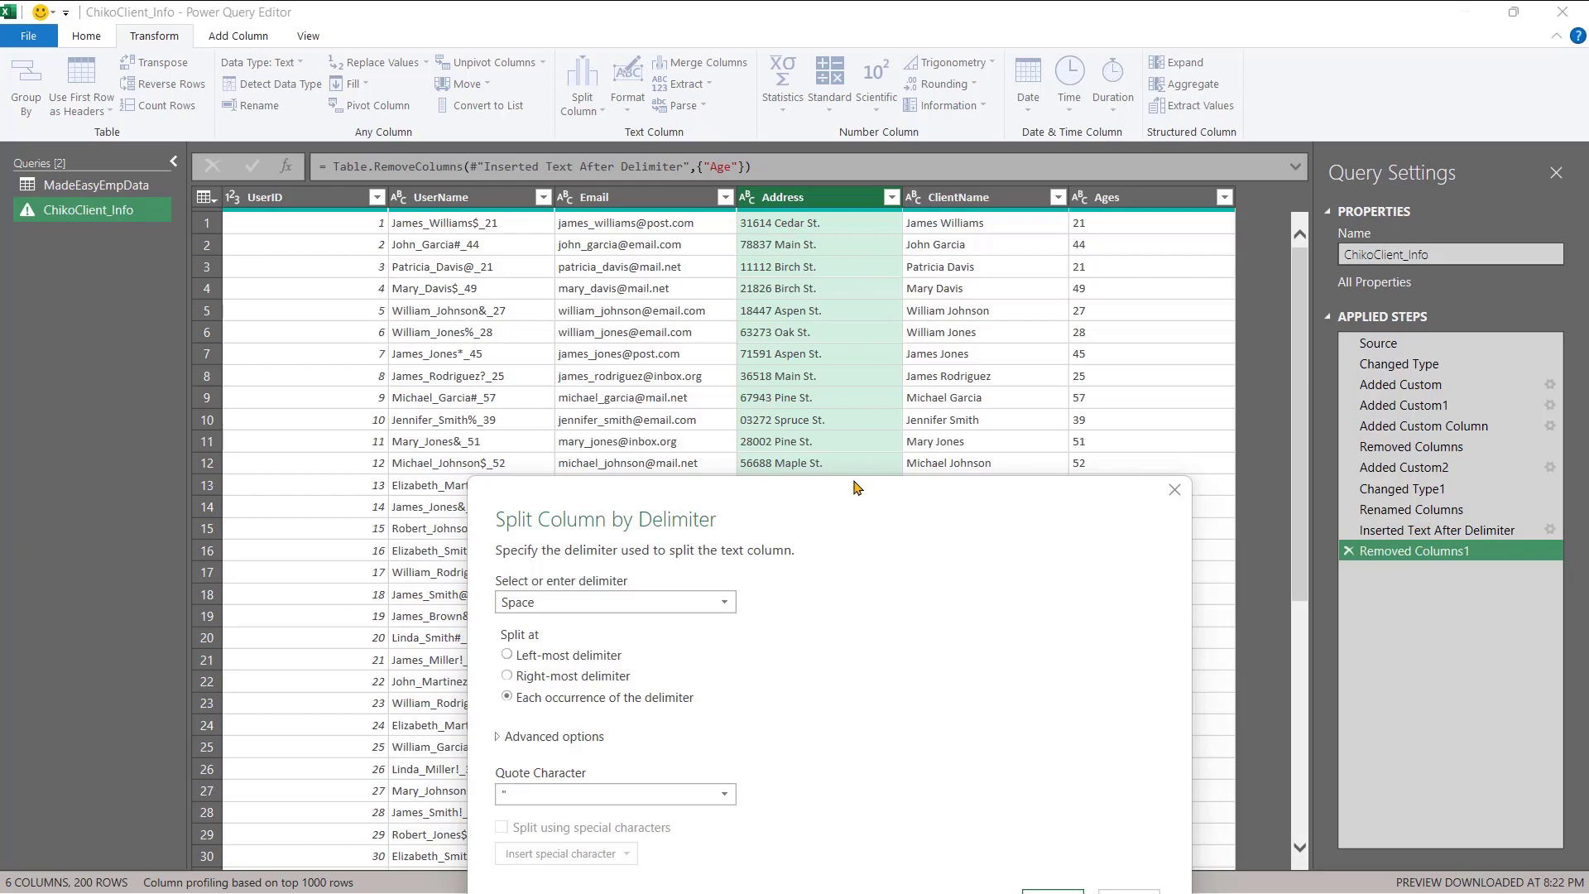
drag(844, 518, 930, 575)
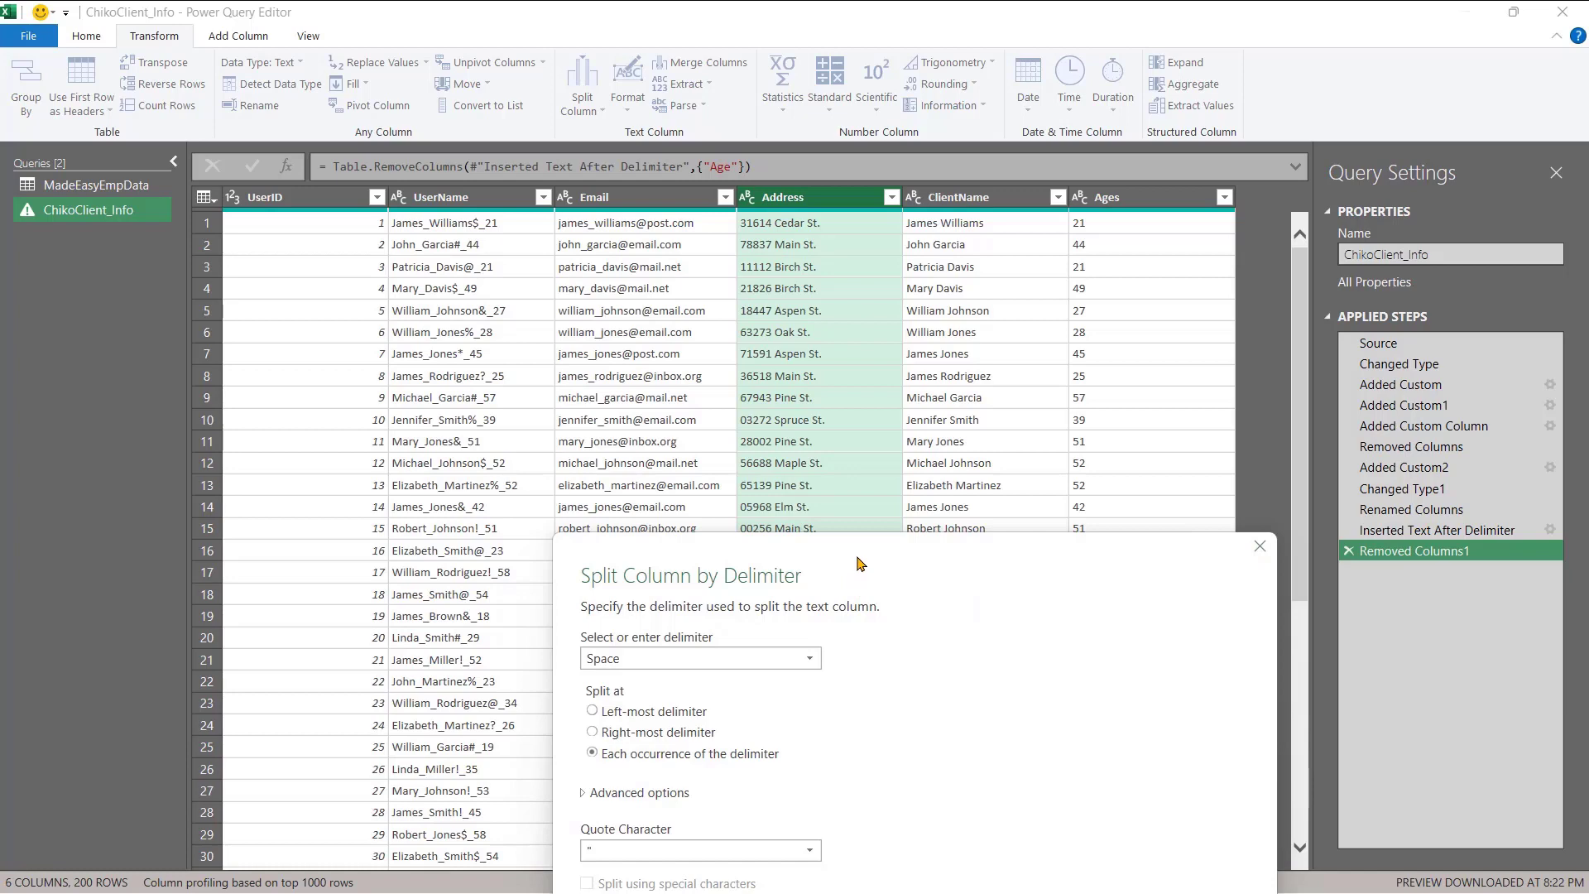
drag(858, 563, 819, 402)
click(1110, 806)
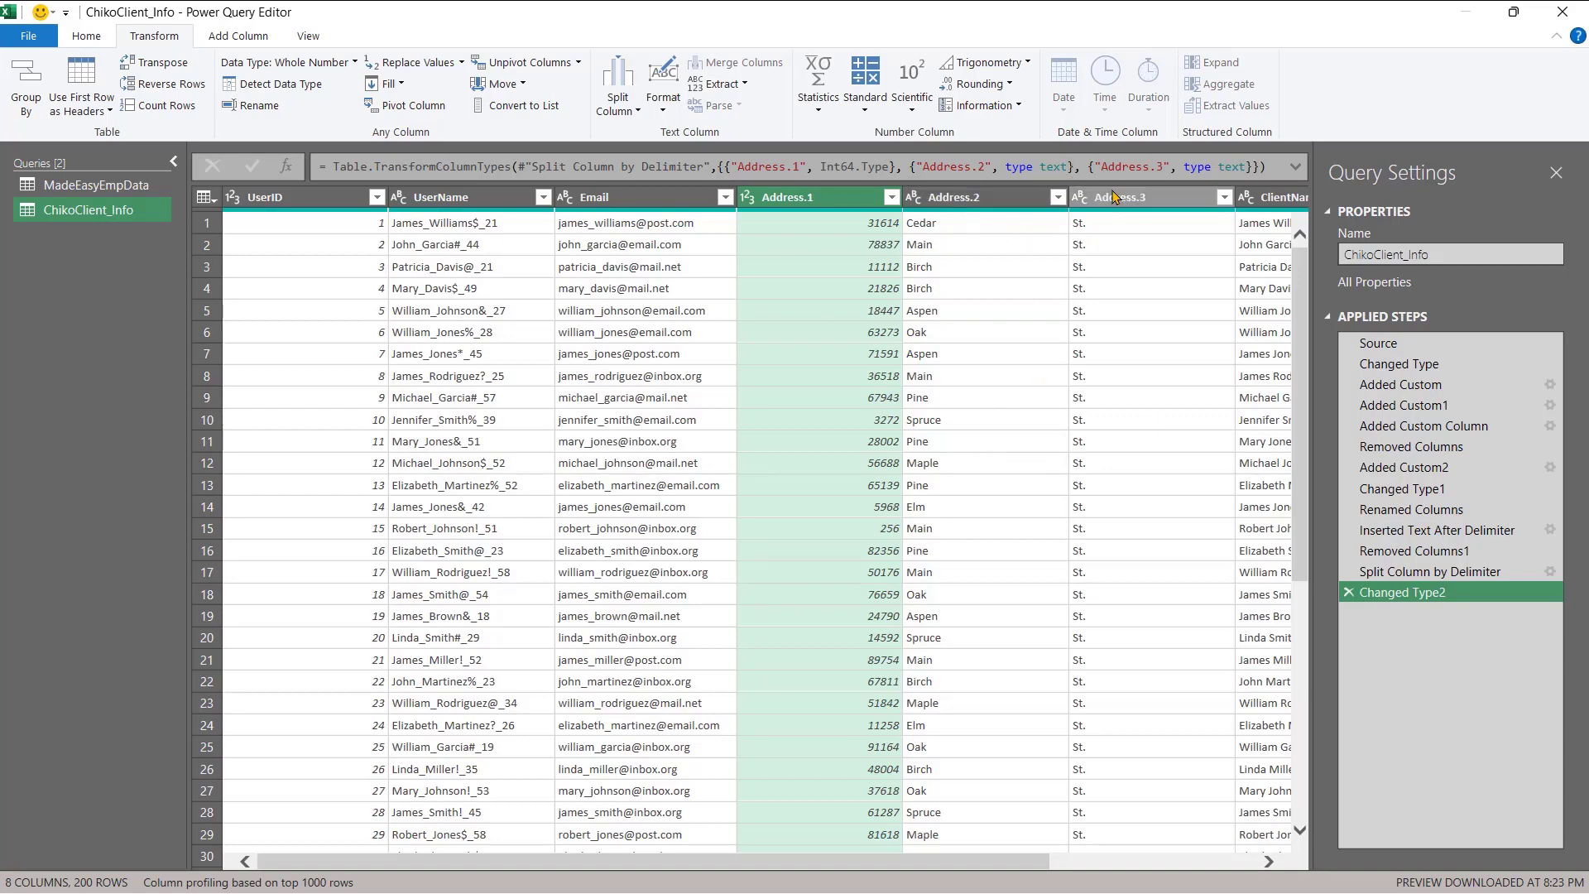
- Merge Address.2 and Address.3 with a Space separator into a Merged column
click(966, 221)
click(964, 198)
ctrl+click(1118, 198)
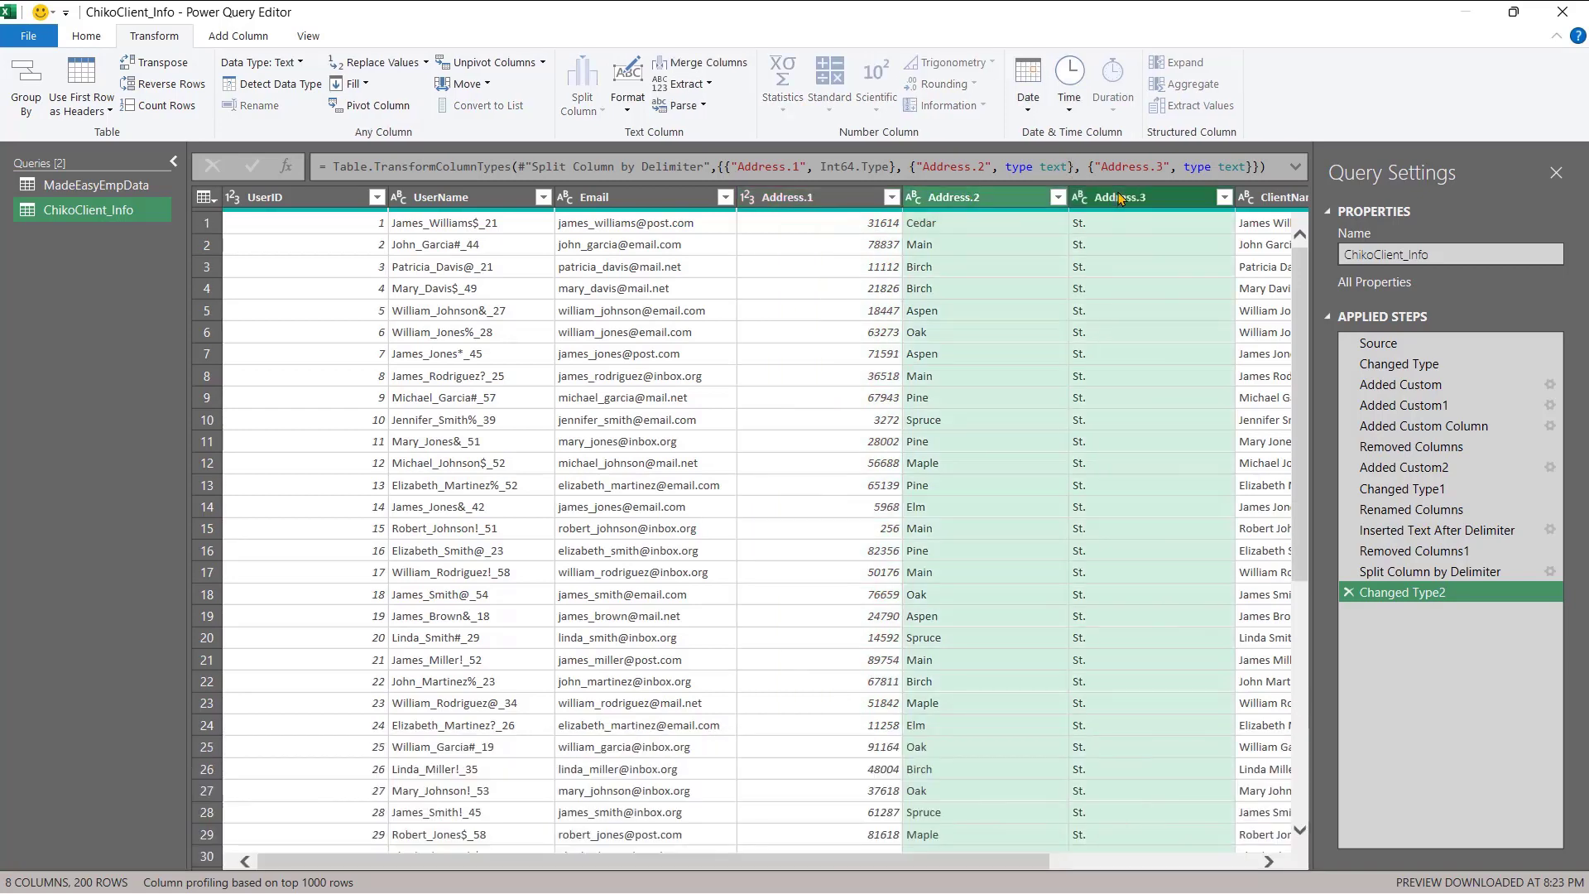
right_click(1118, 198)
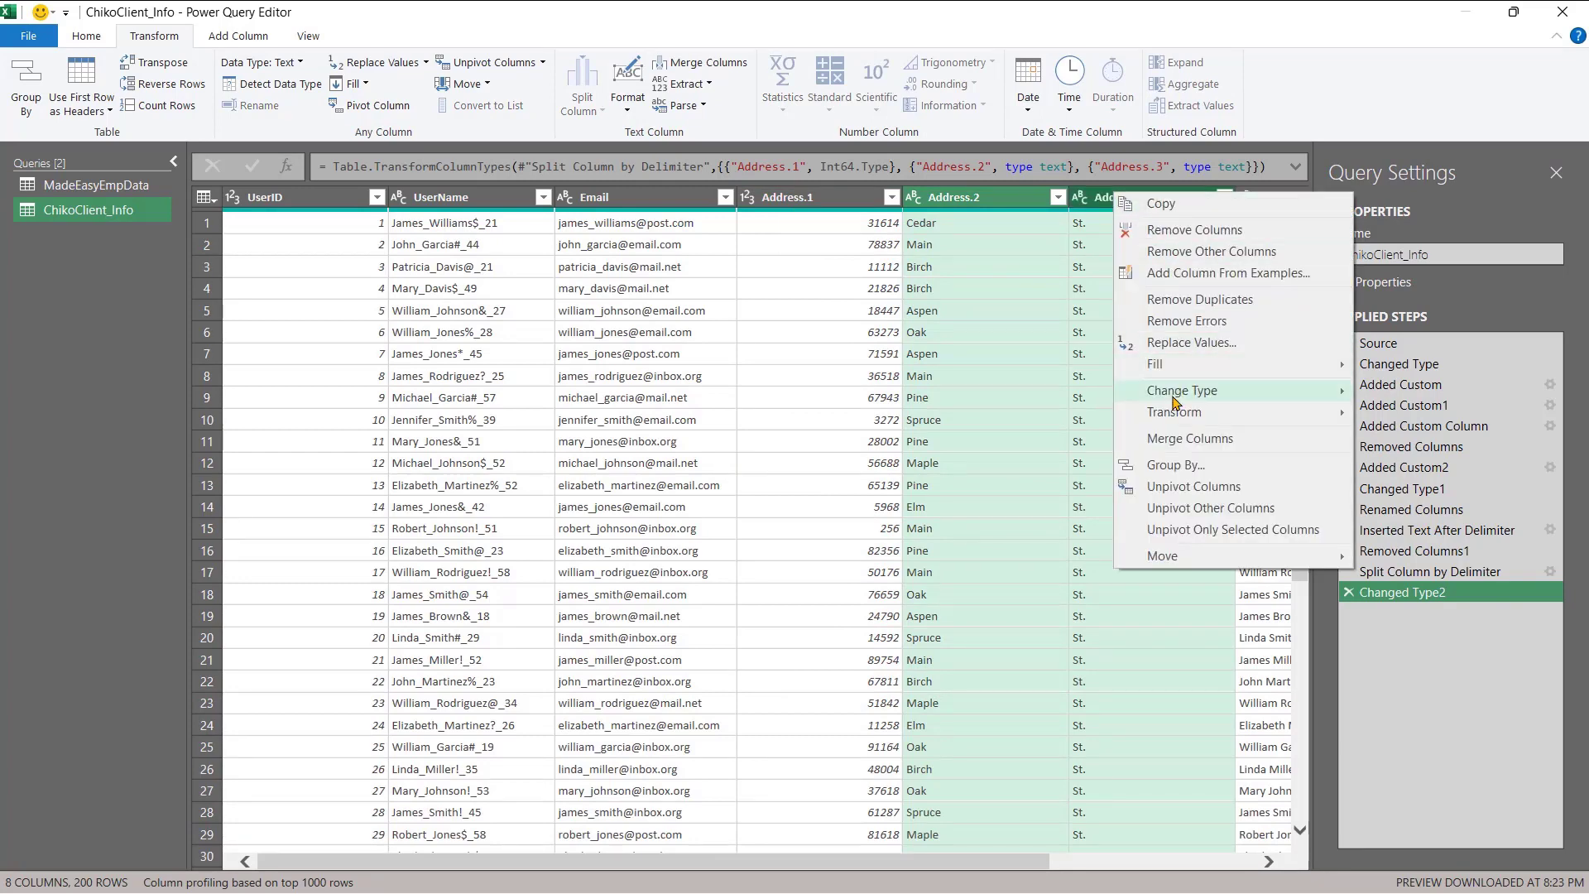
click(1167, 438)
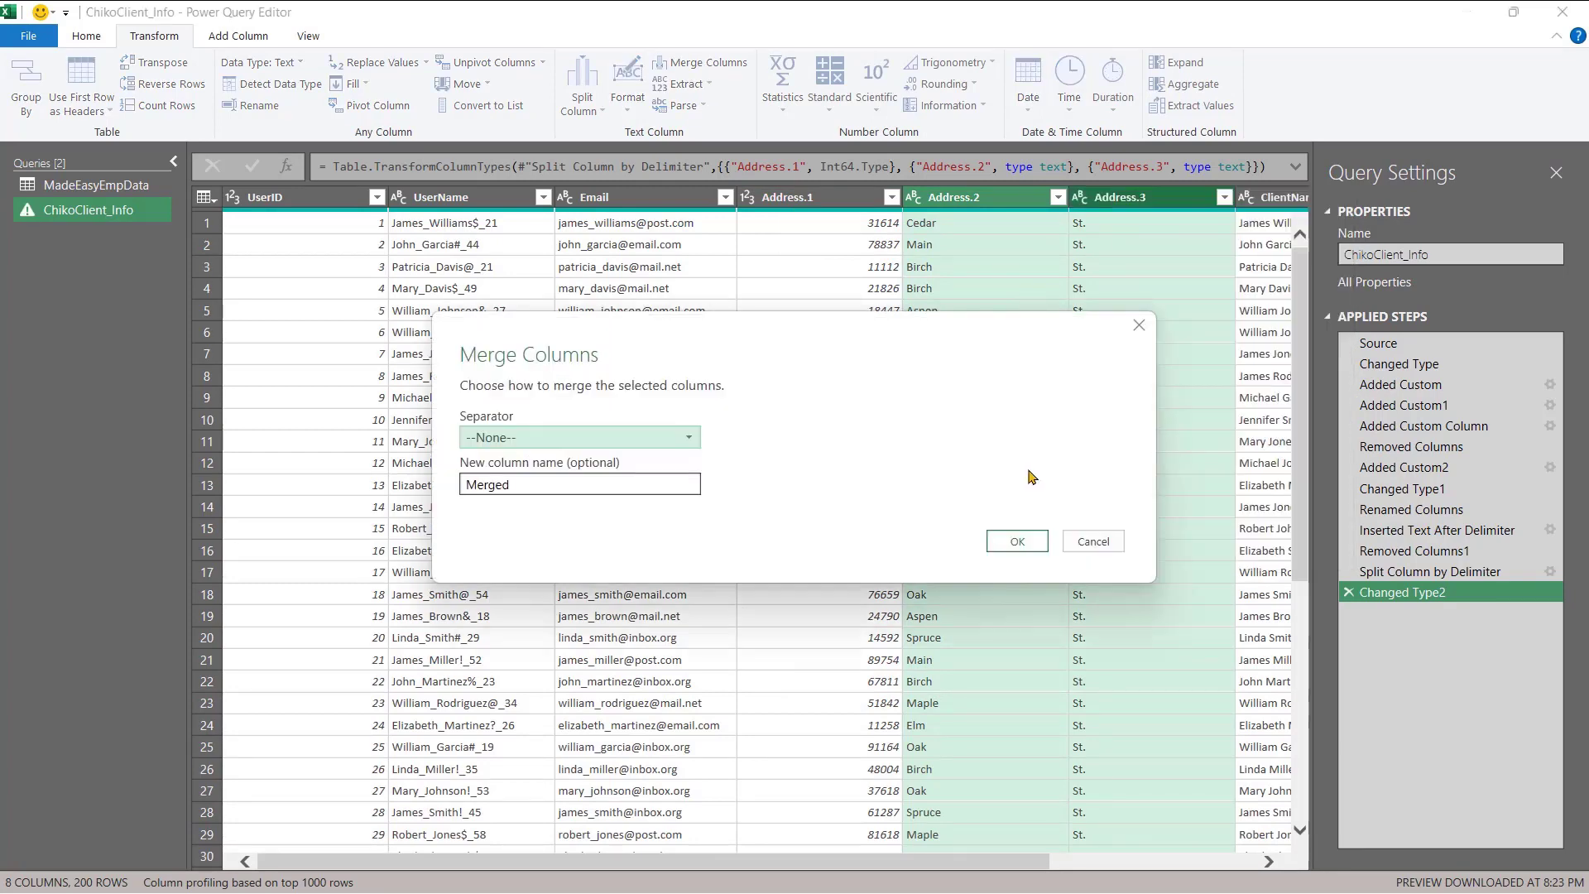
click(690, 438)
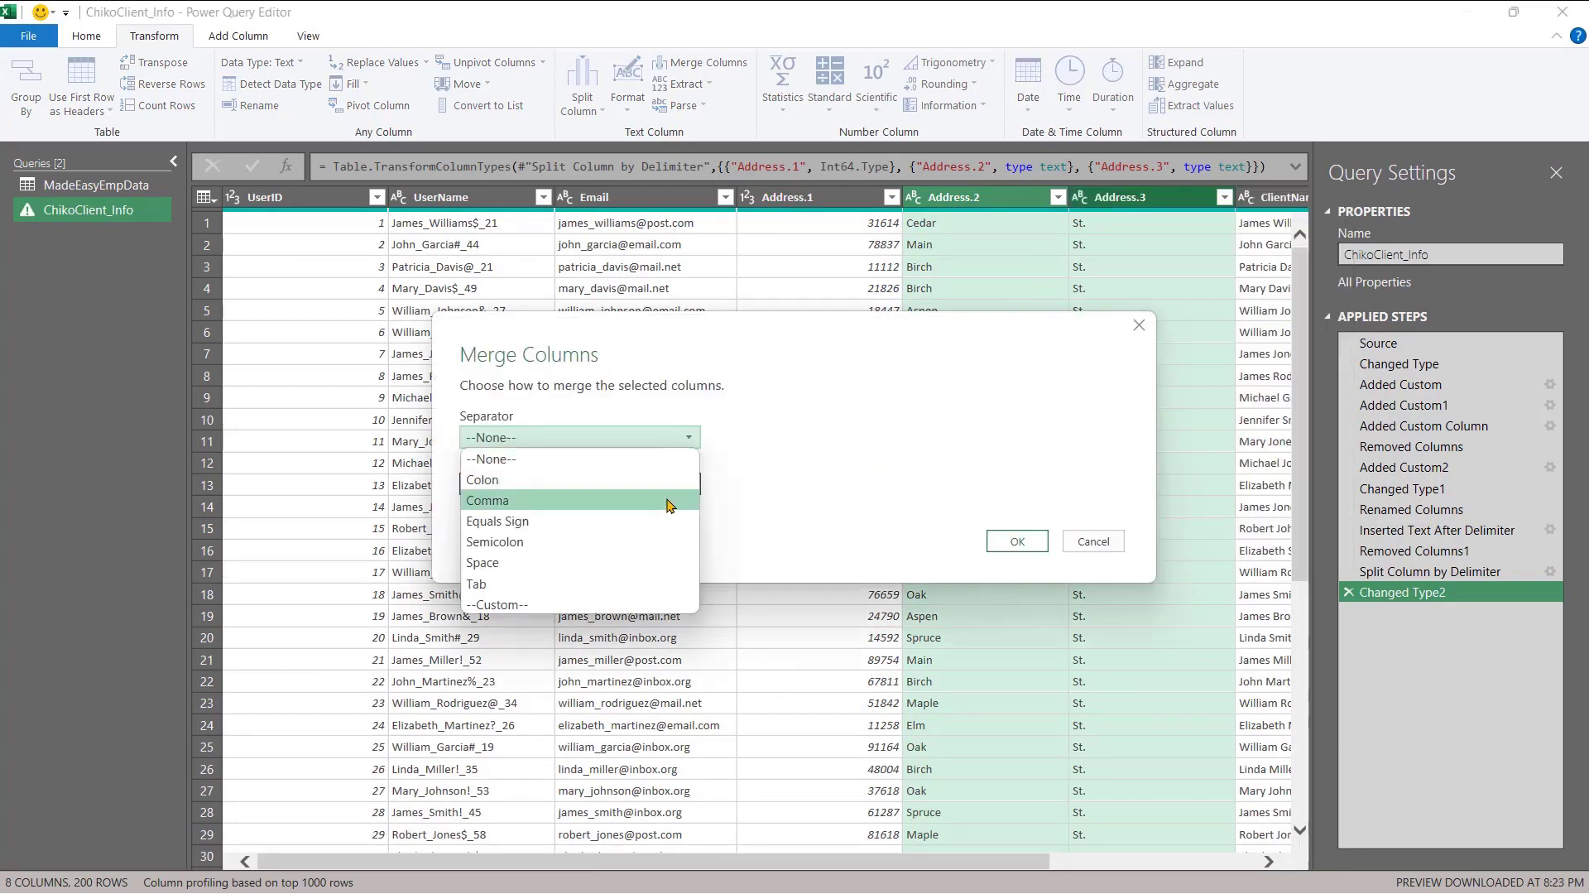
click(620, 563)
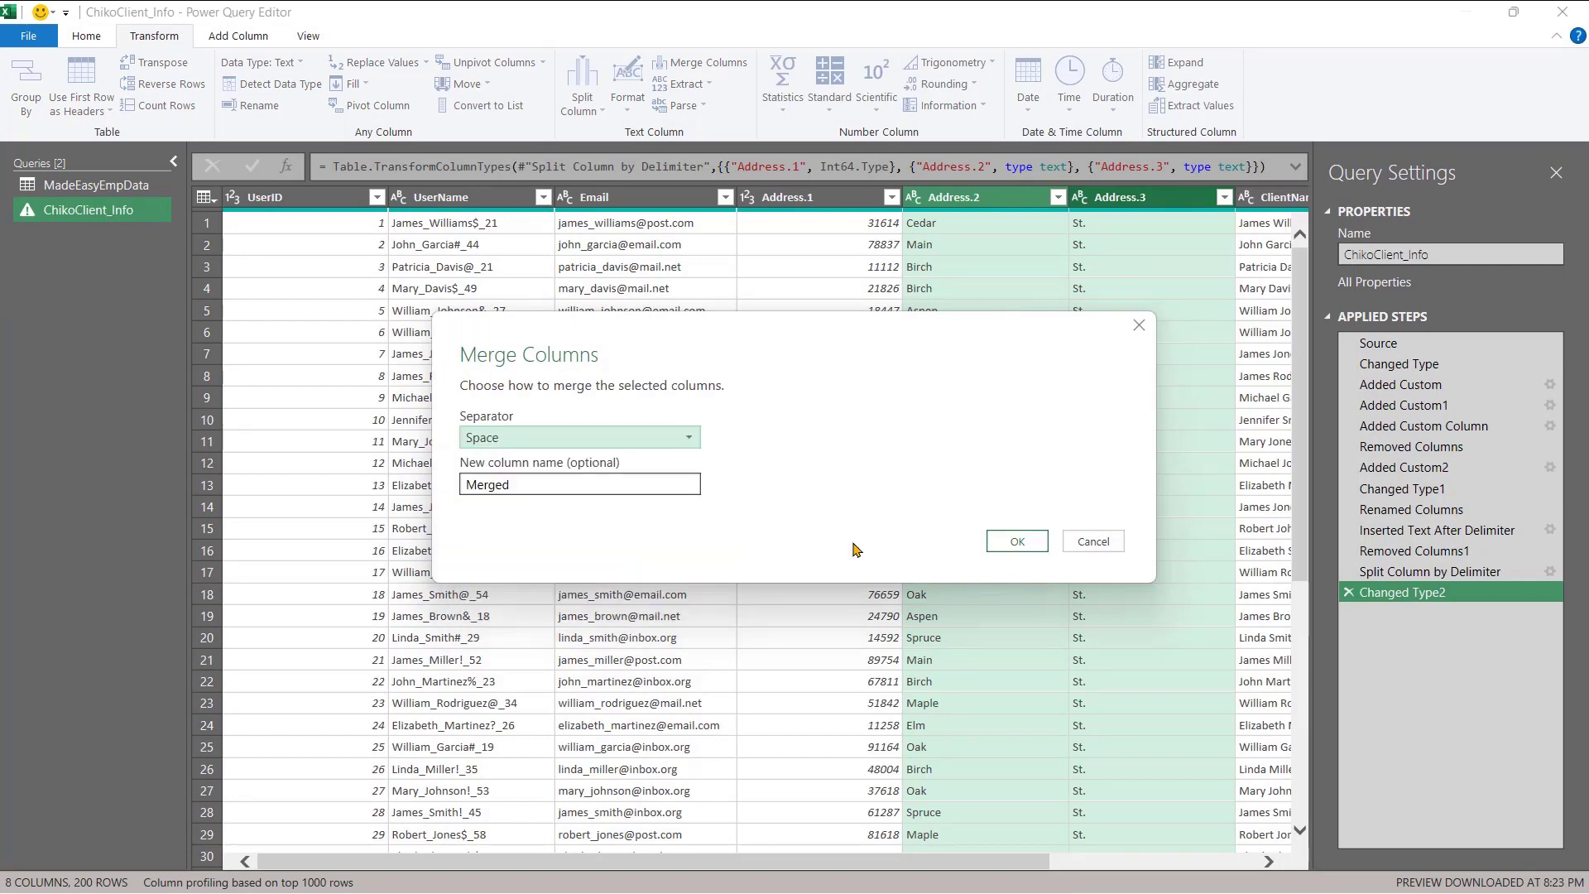
click(1005, 542)
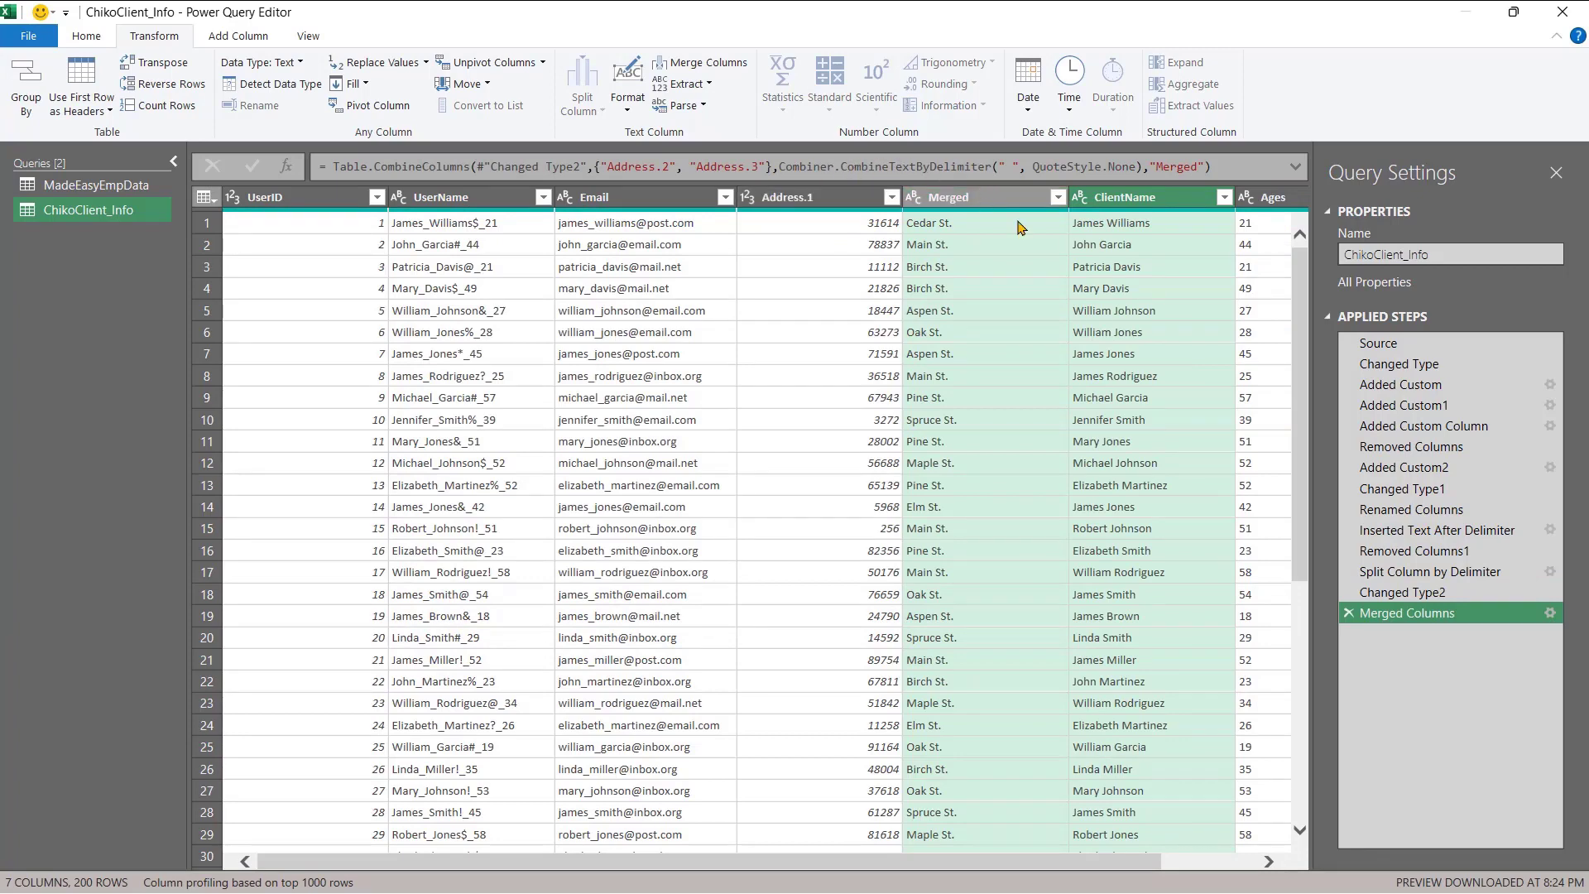
- Delete the Merged Columns, Changed Type2 and Split Column by Delimiter steps to restore Address
click(1351, 617)
click(1350, 593)
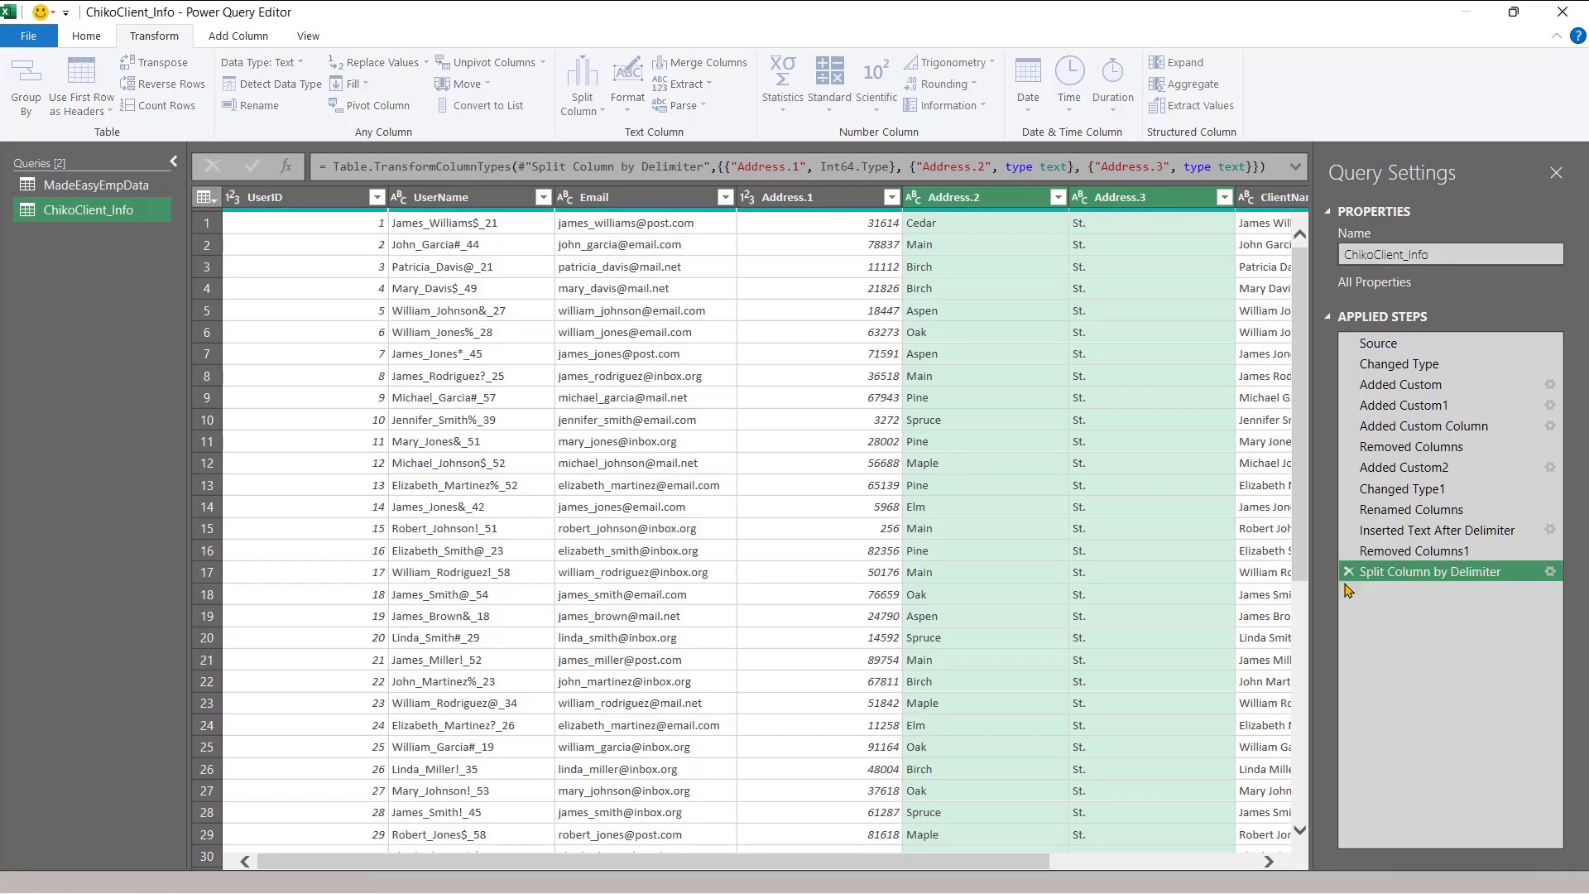
click(1347, 574)
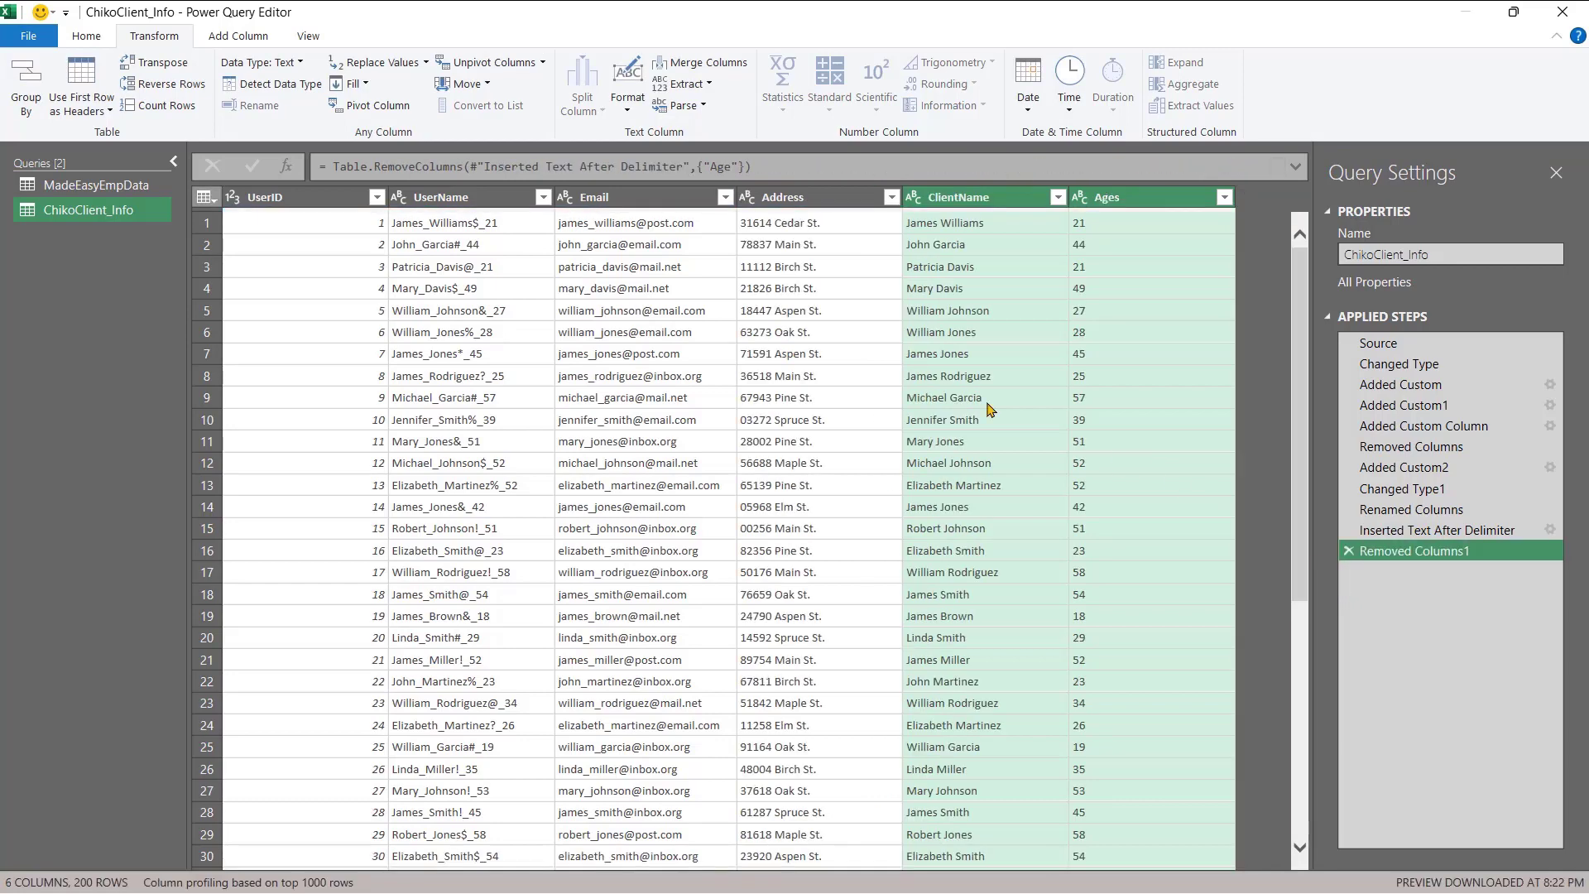
click(797, 203)
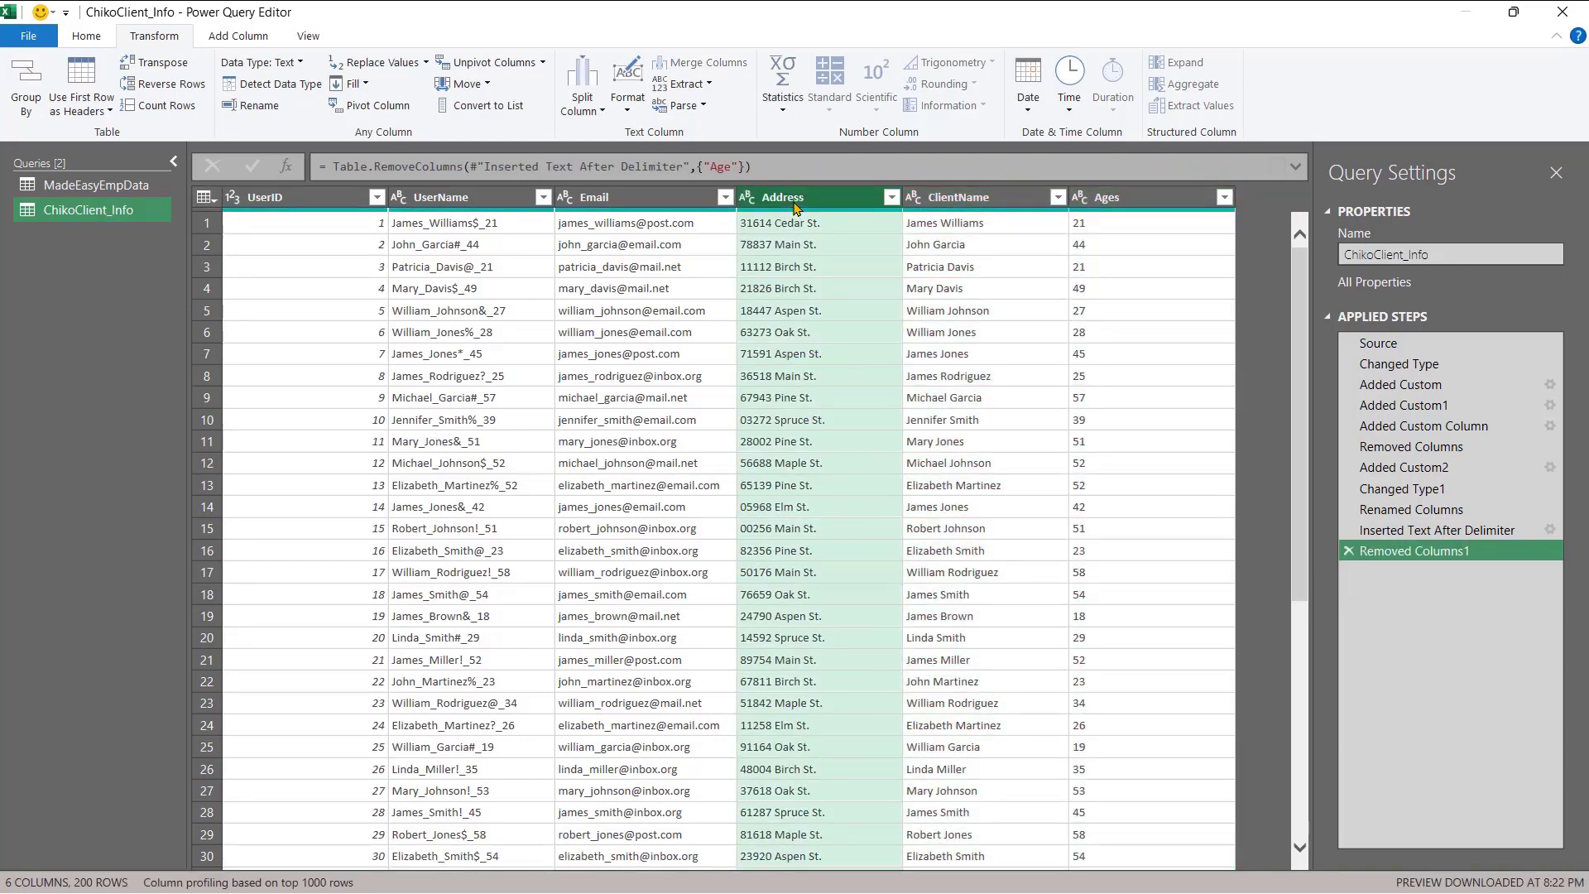
right_click(796, 206)
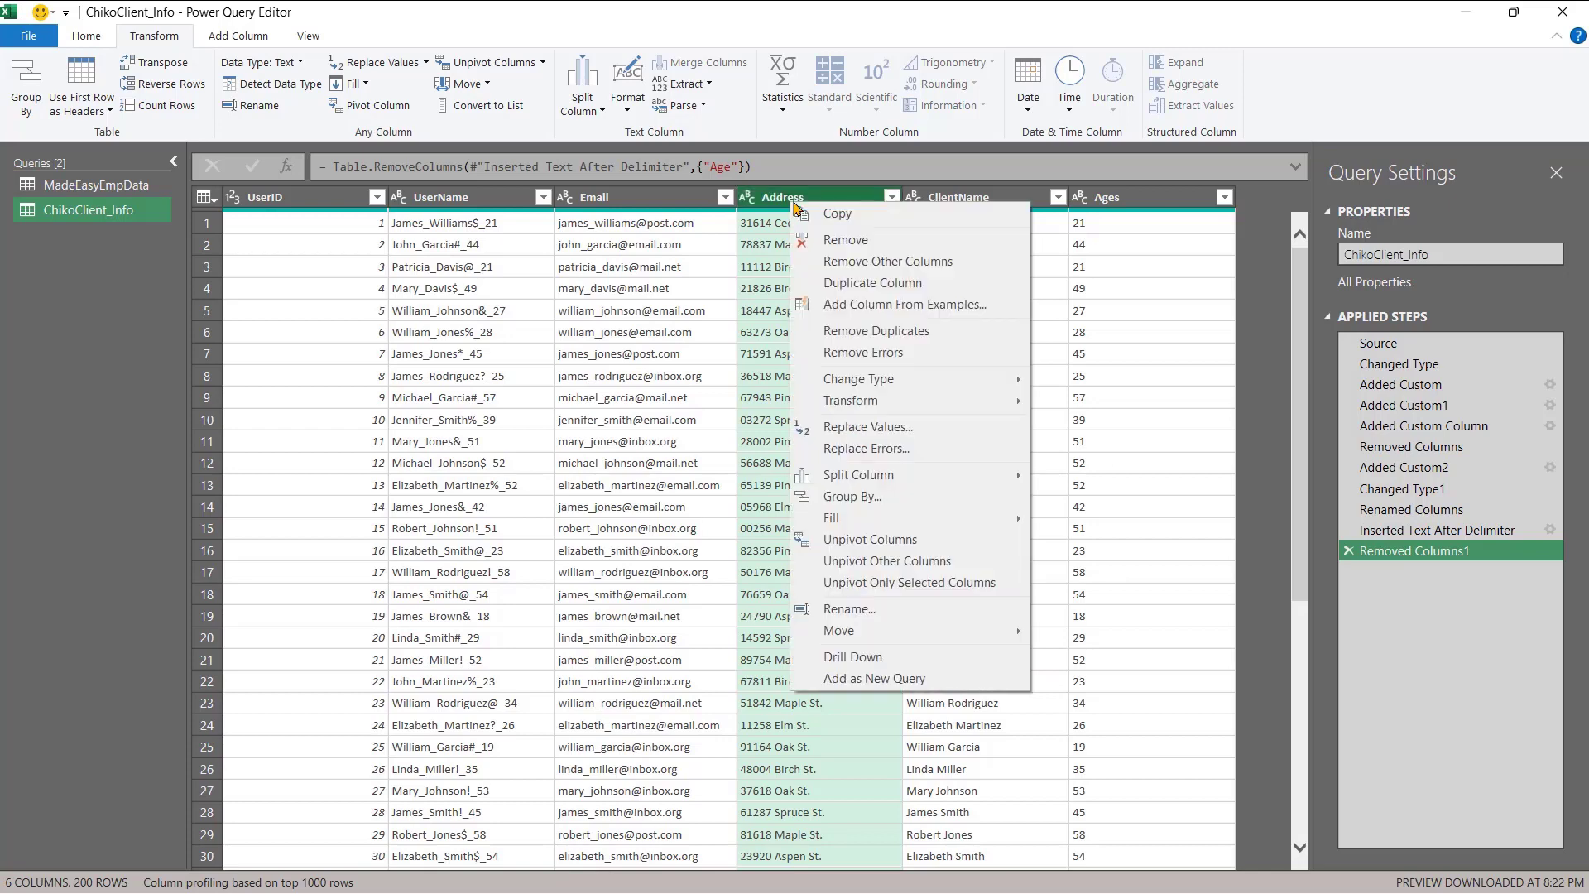
click(779, 201)
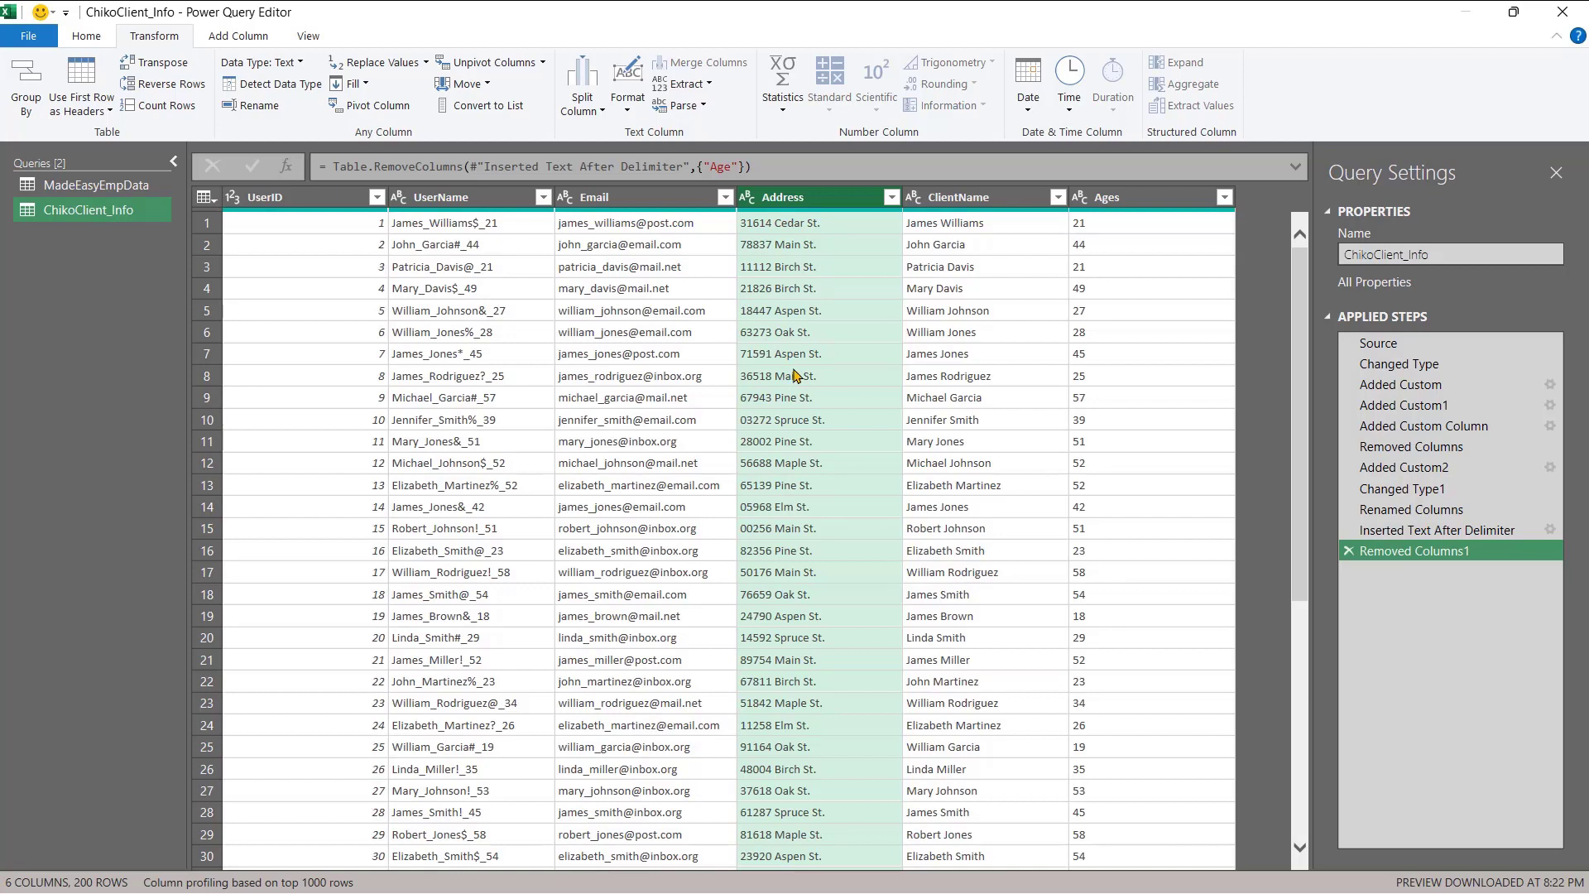
- Split Address by Space at the left-most delimiter into Address.1 and Address.2
right_click(822, 196)
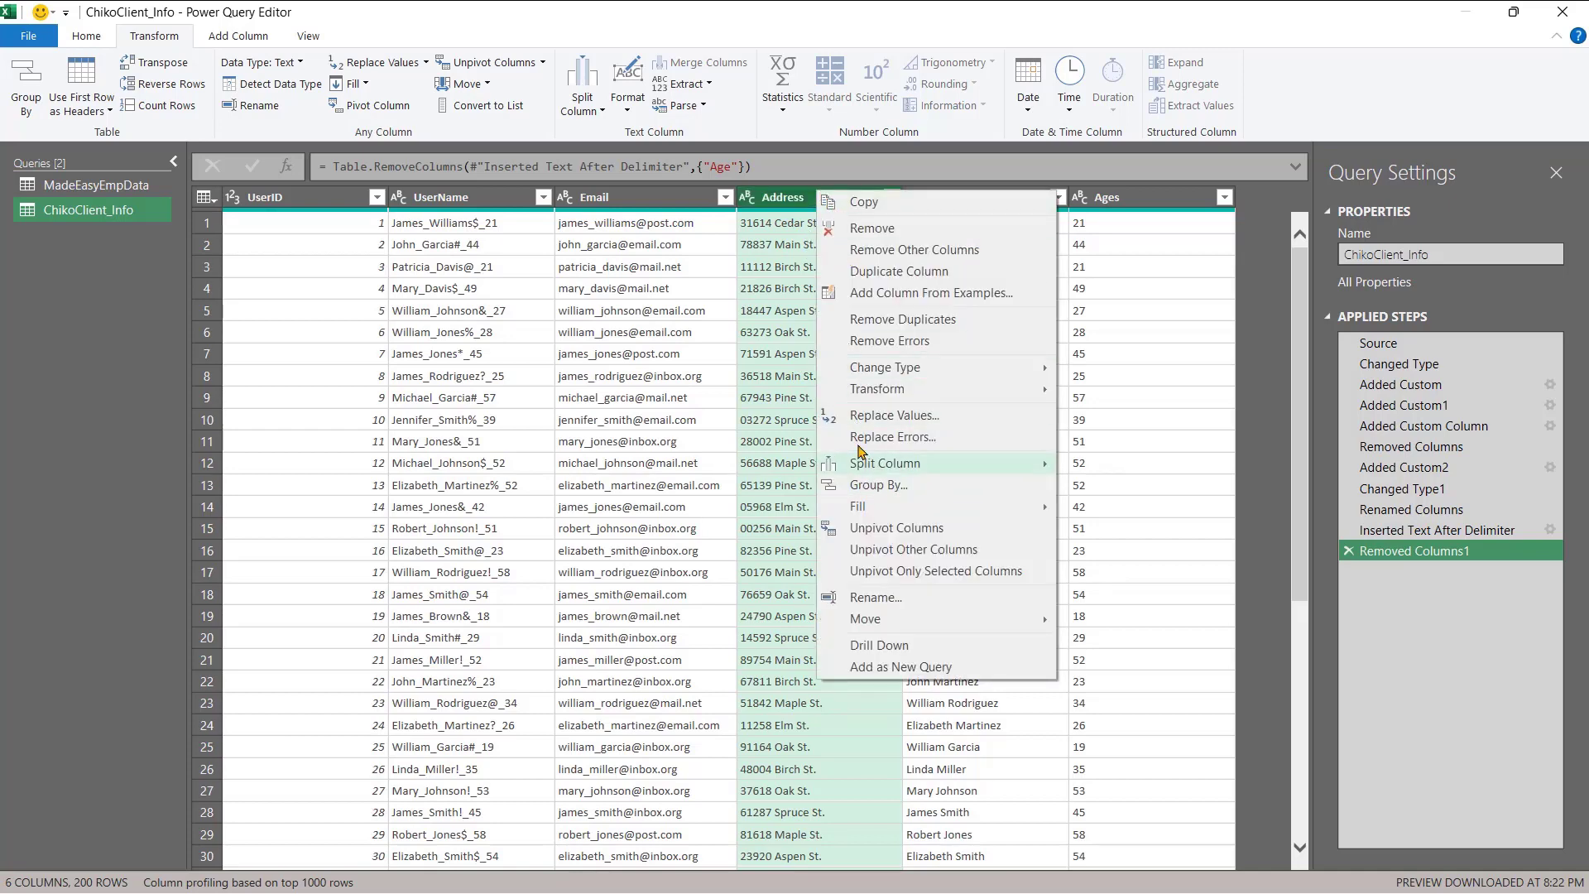
mouse_move(868, 465)
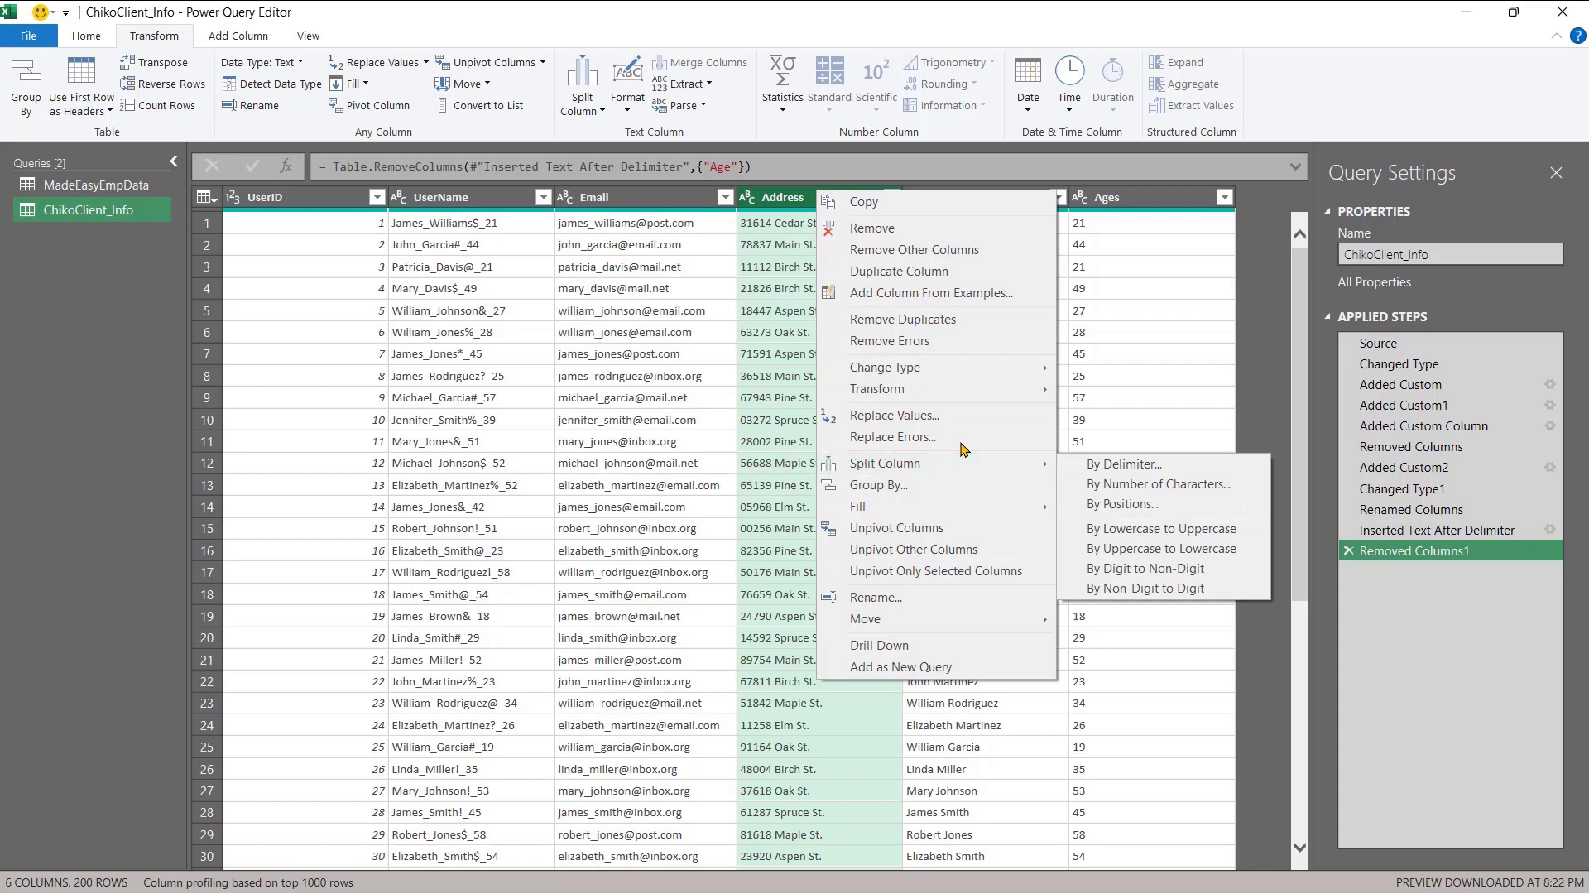
click(1086, 463)
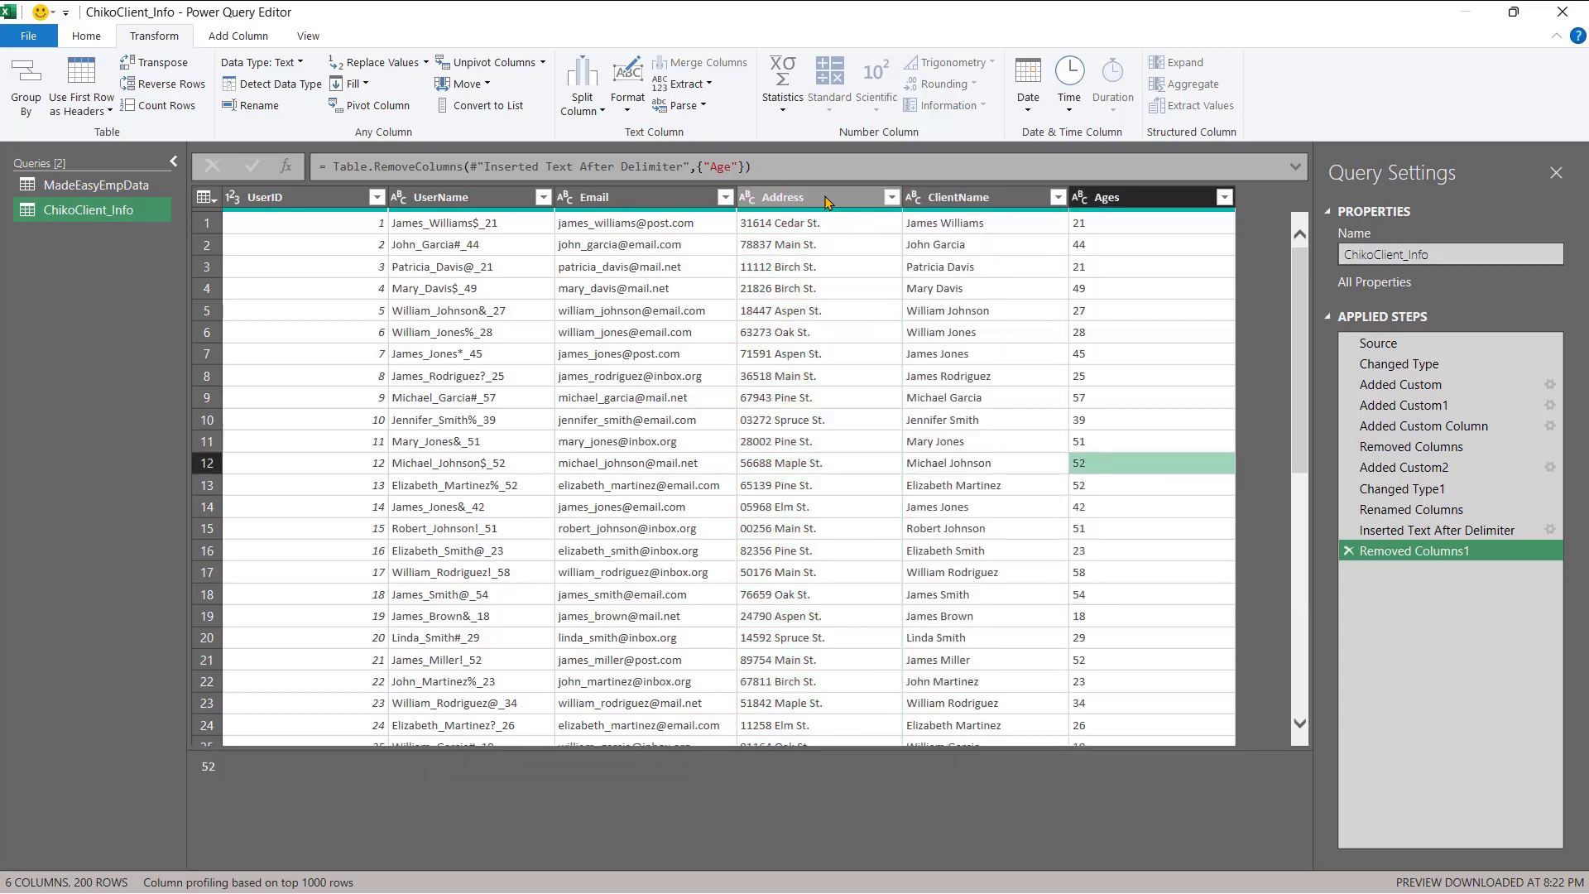
click(823, 205)
right_click(819, 203)
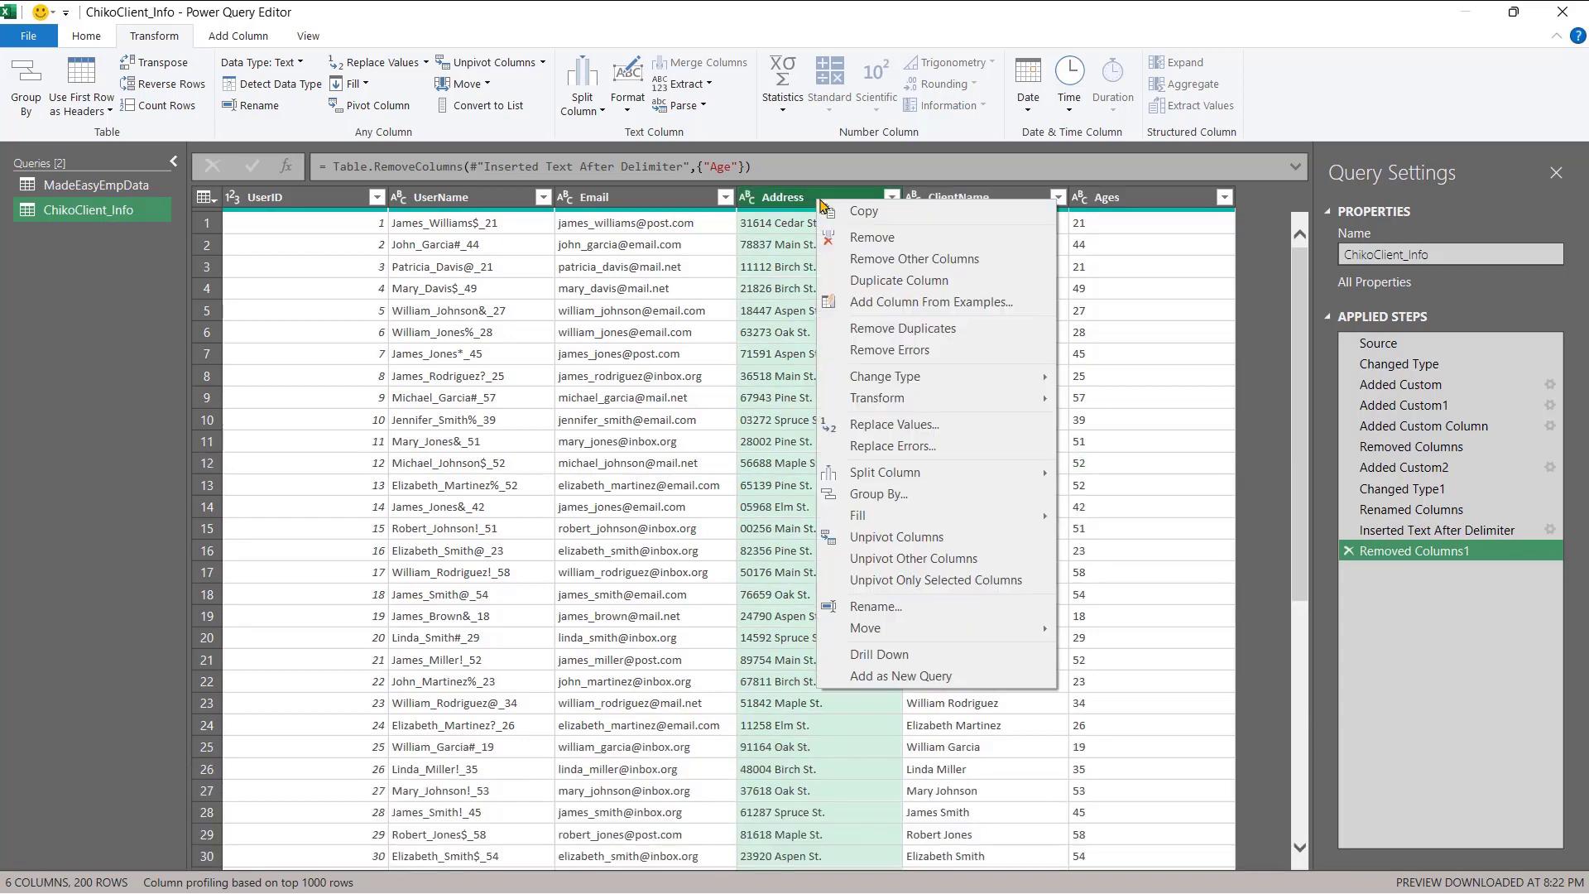
mouse_move(956, 478)
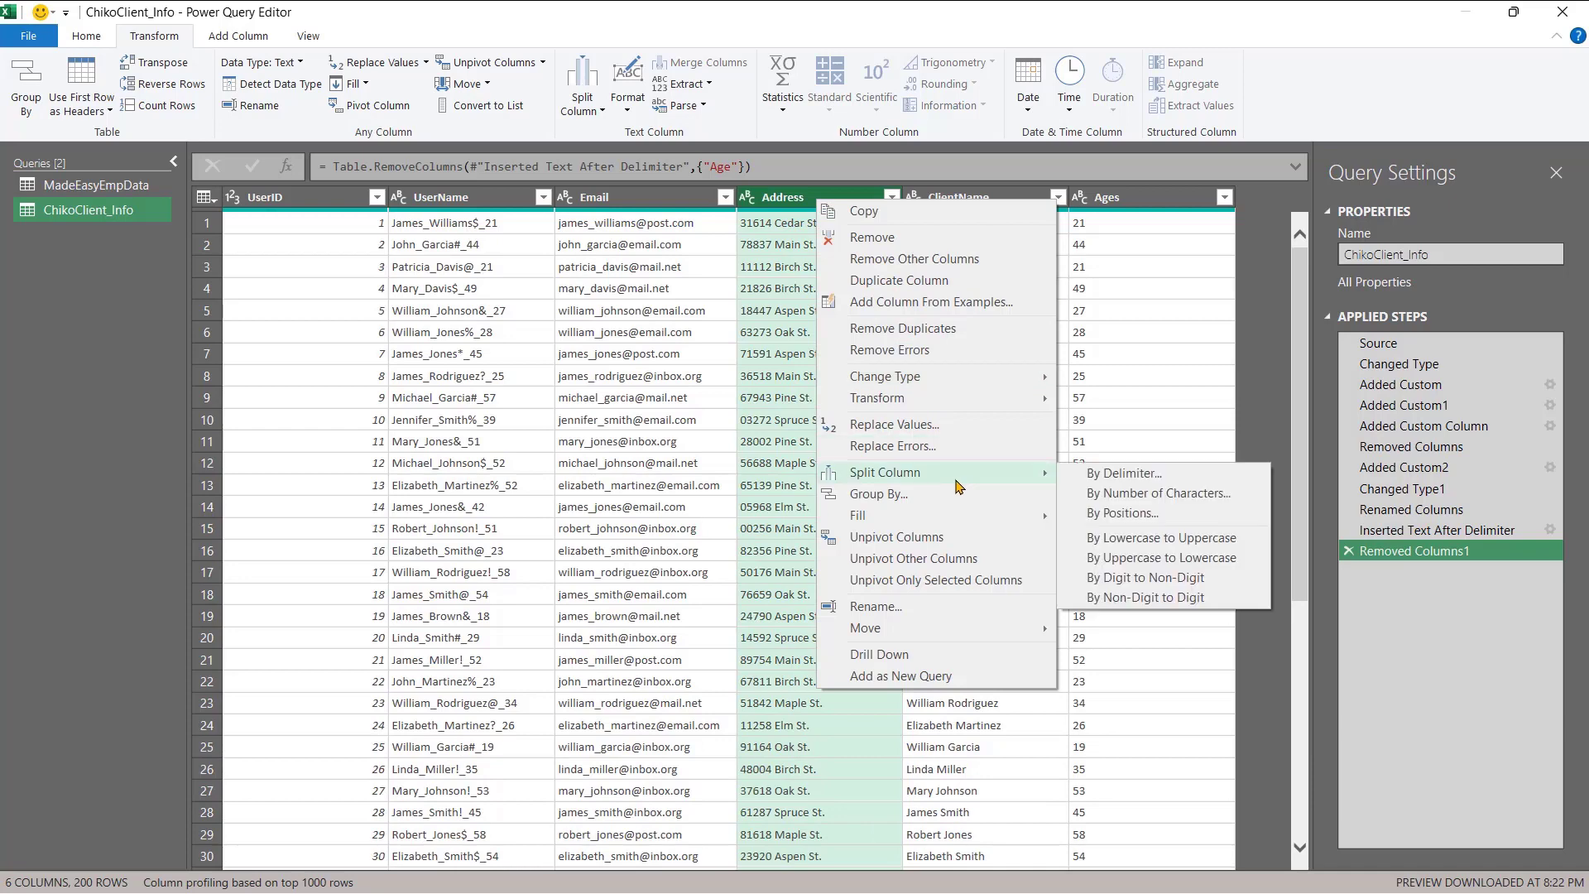
click(1093, 478)
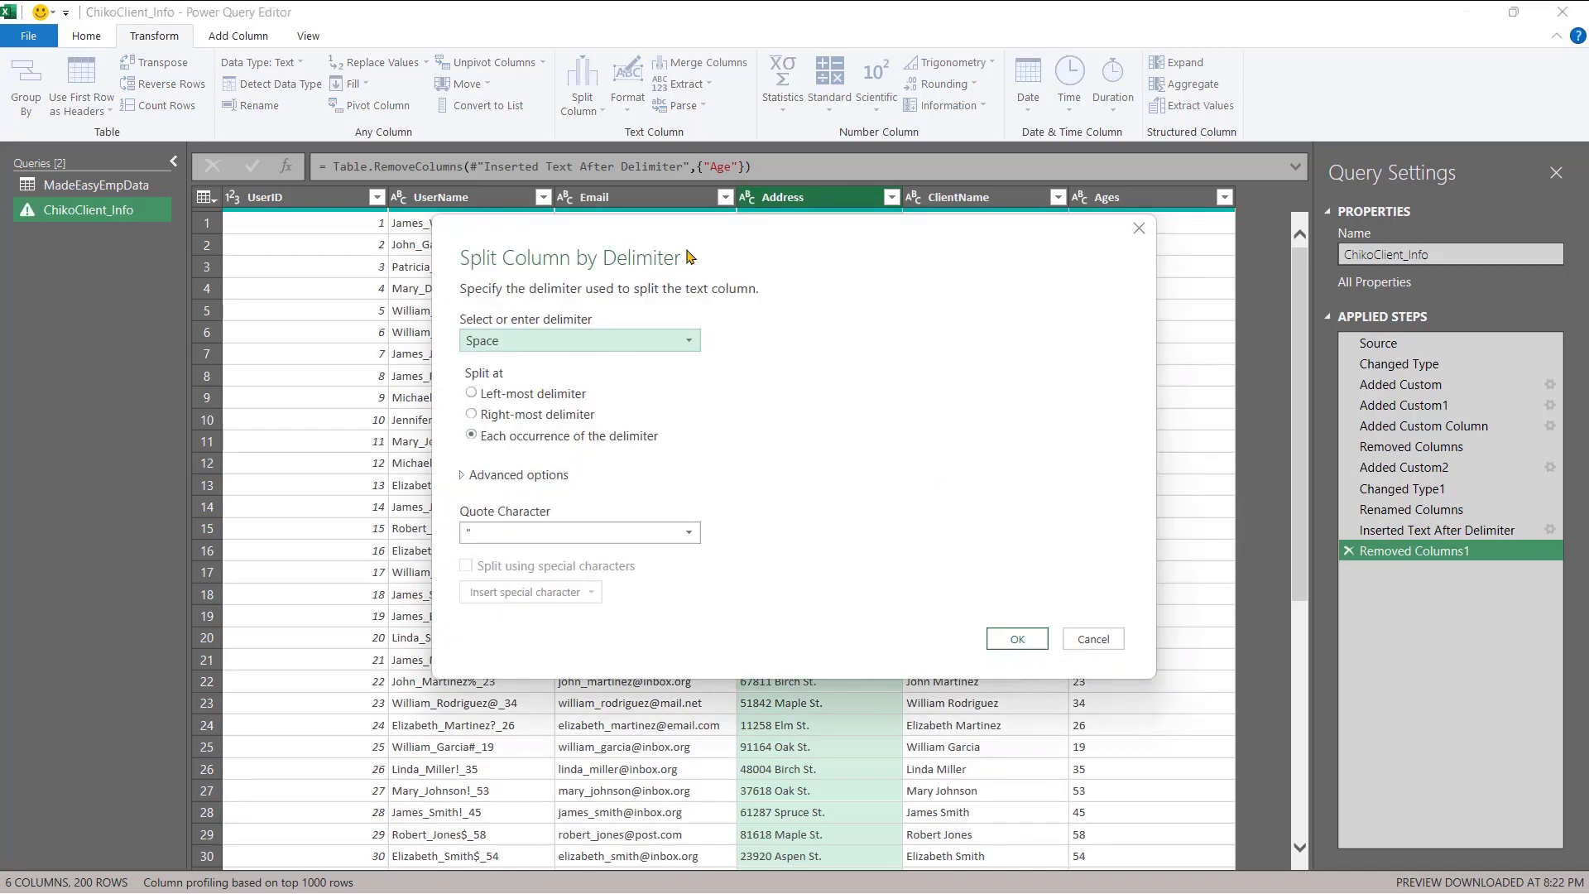
drag(735, 231, 1225, 374)
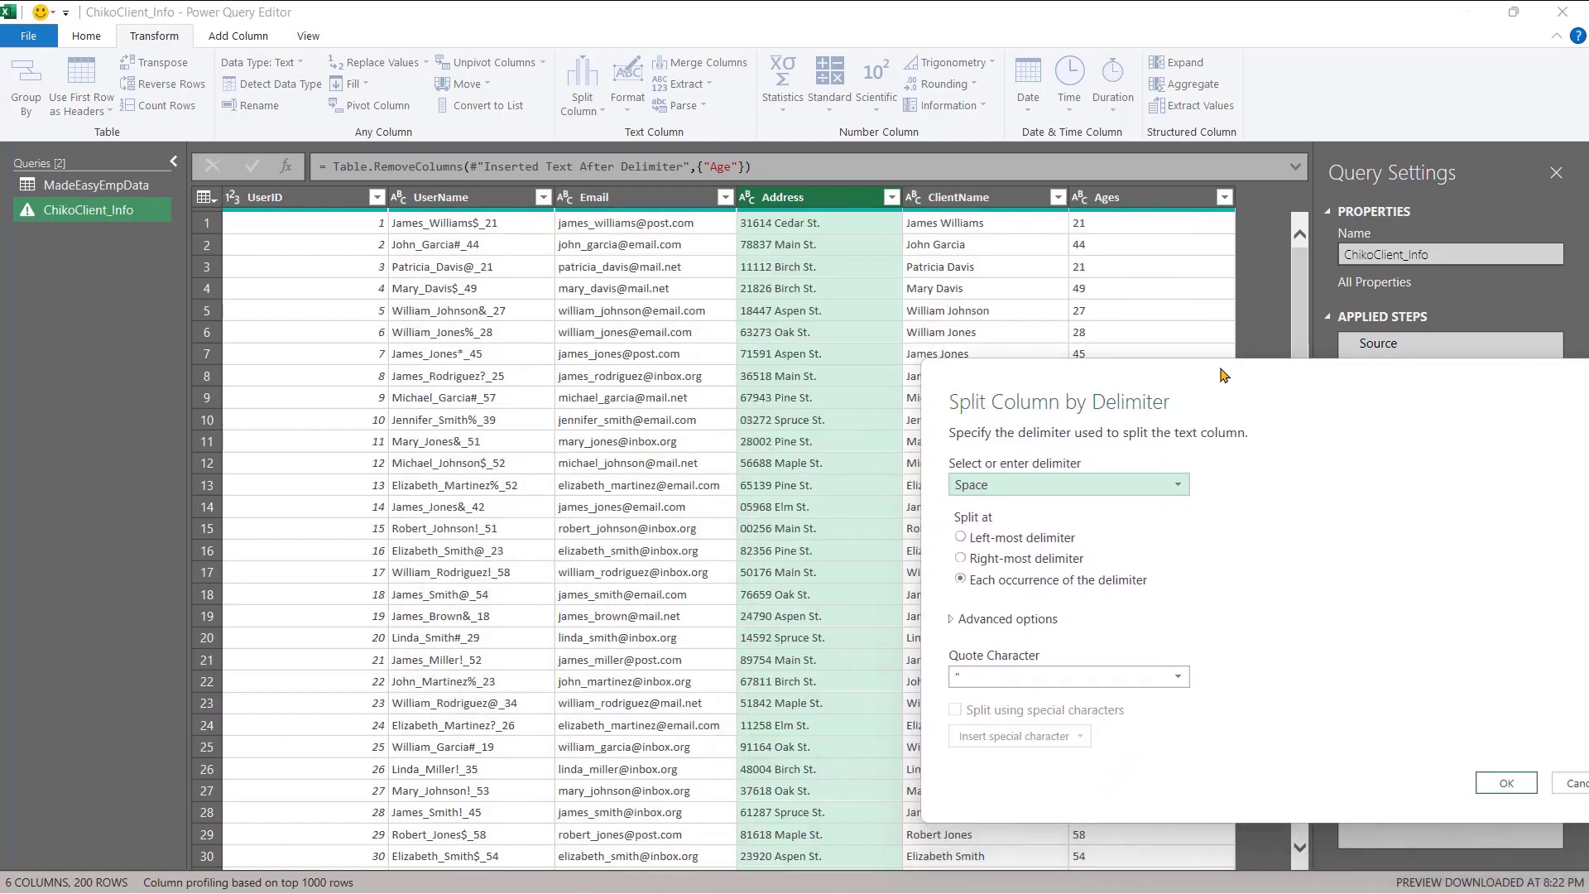
click(1014, 543)
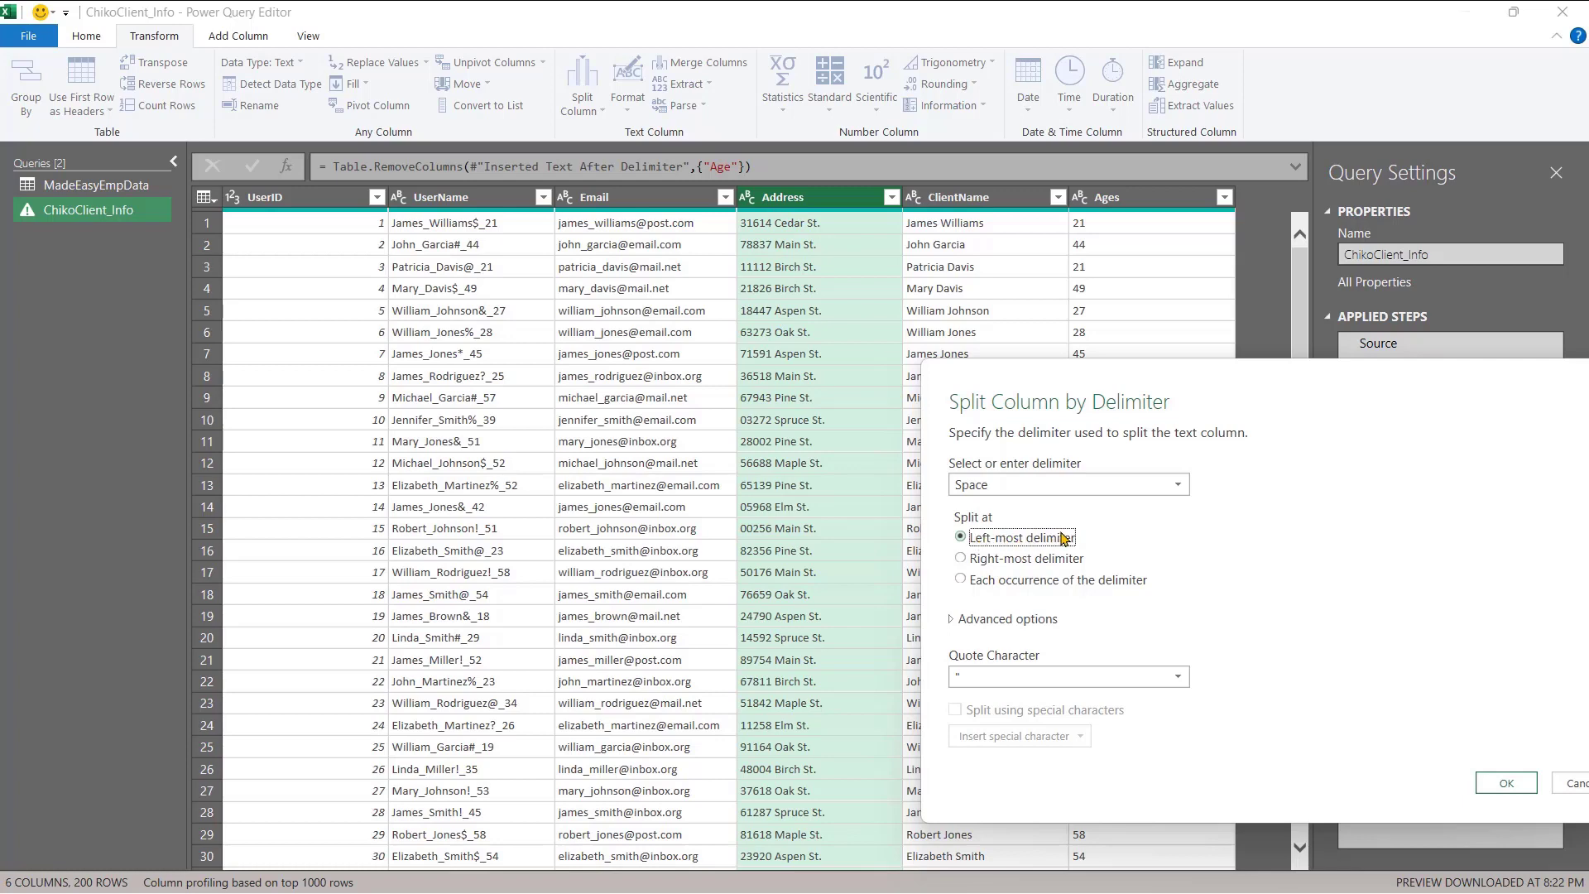
click(1492, 786)
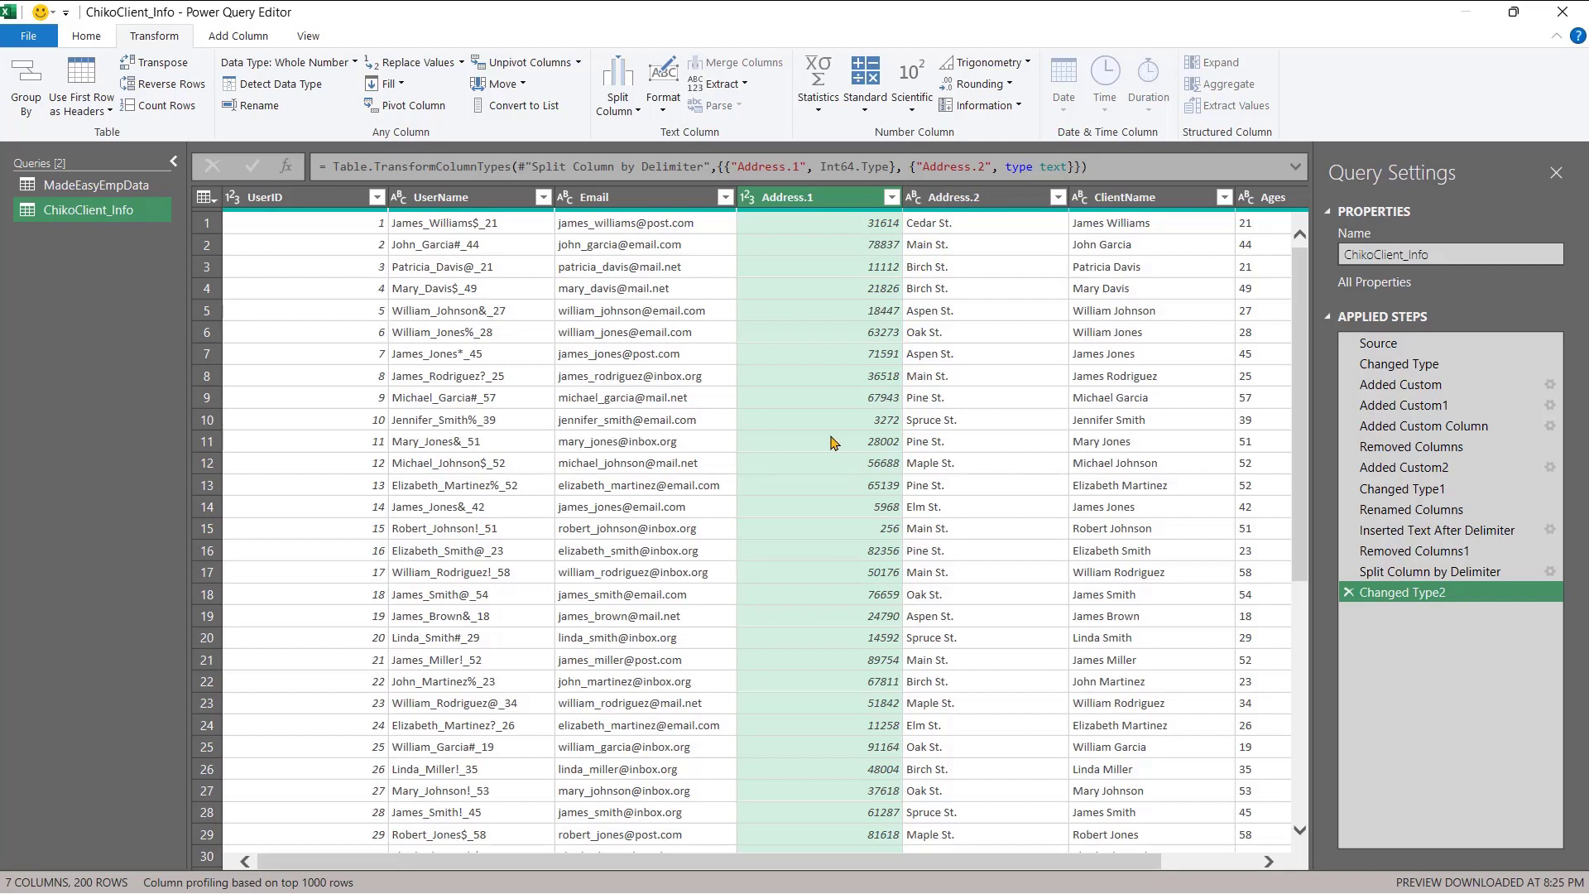
- Rename Address.1 to Postal Code and Address.2 to StreetName
click(798, 200)
double_click(798, 200)
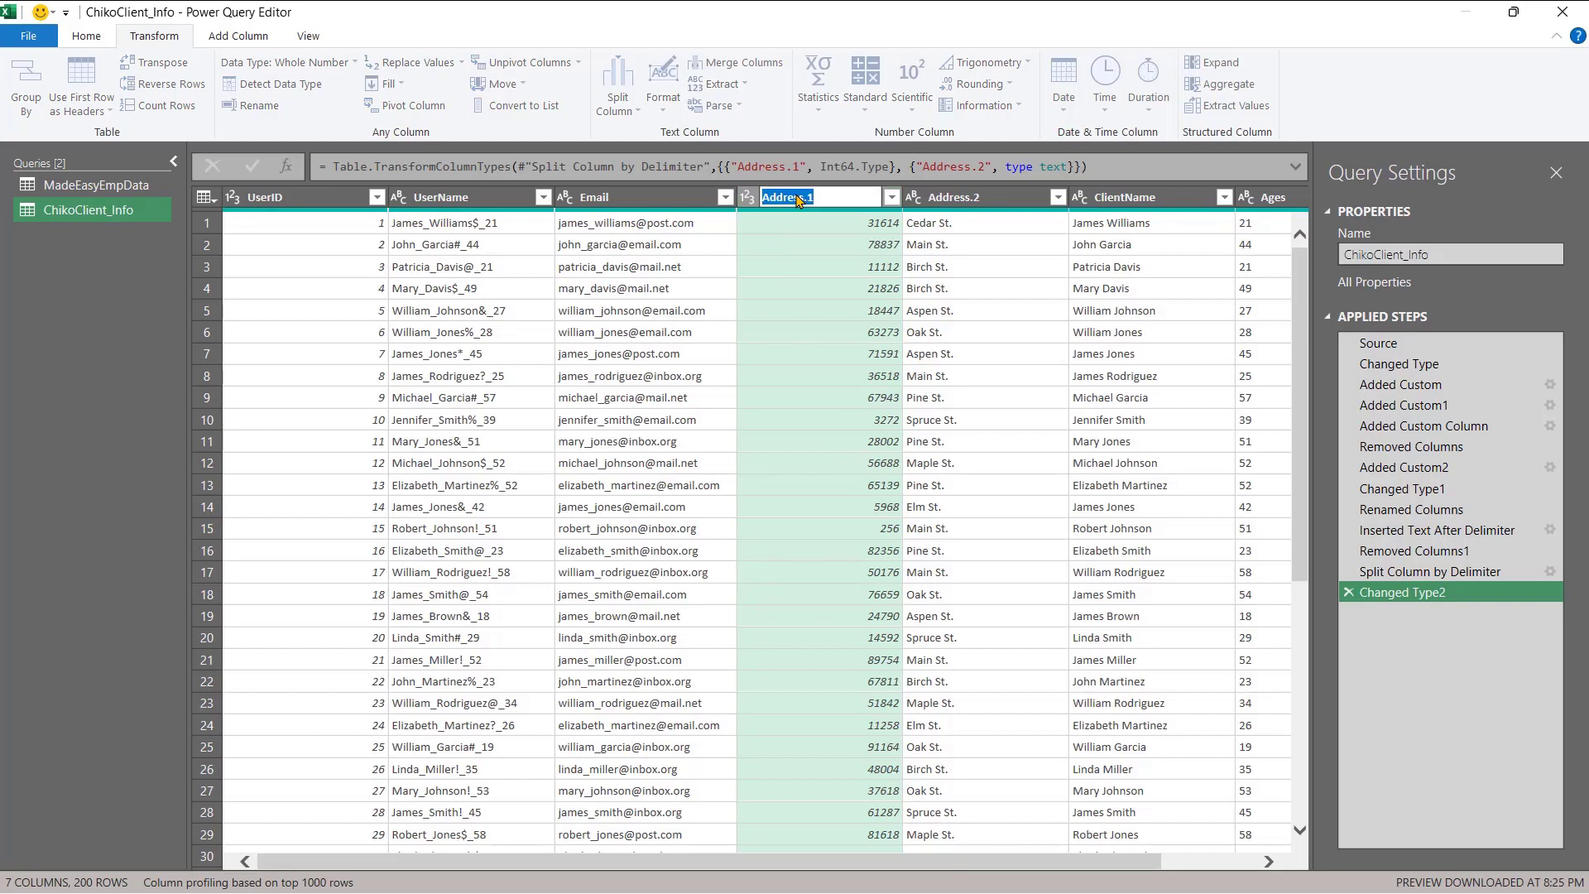
text(Pp)
text(stal)
key(Return)
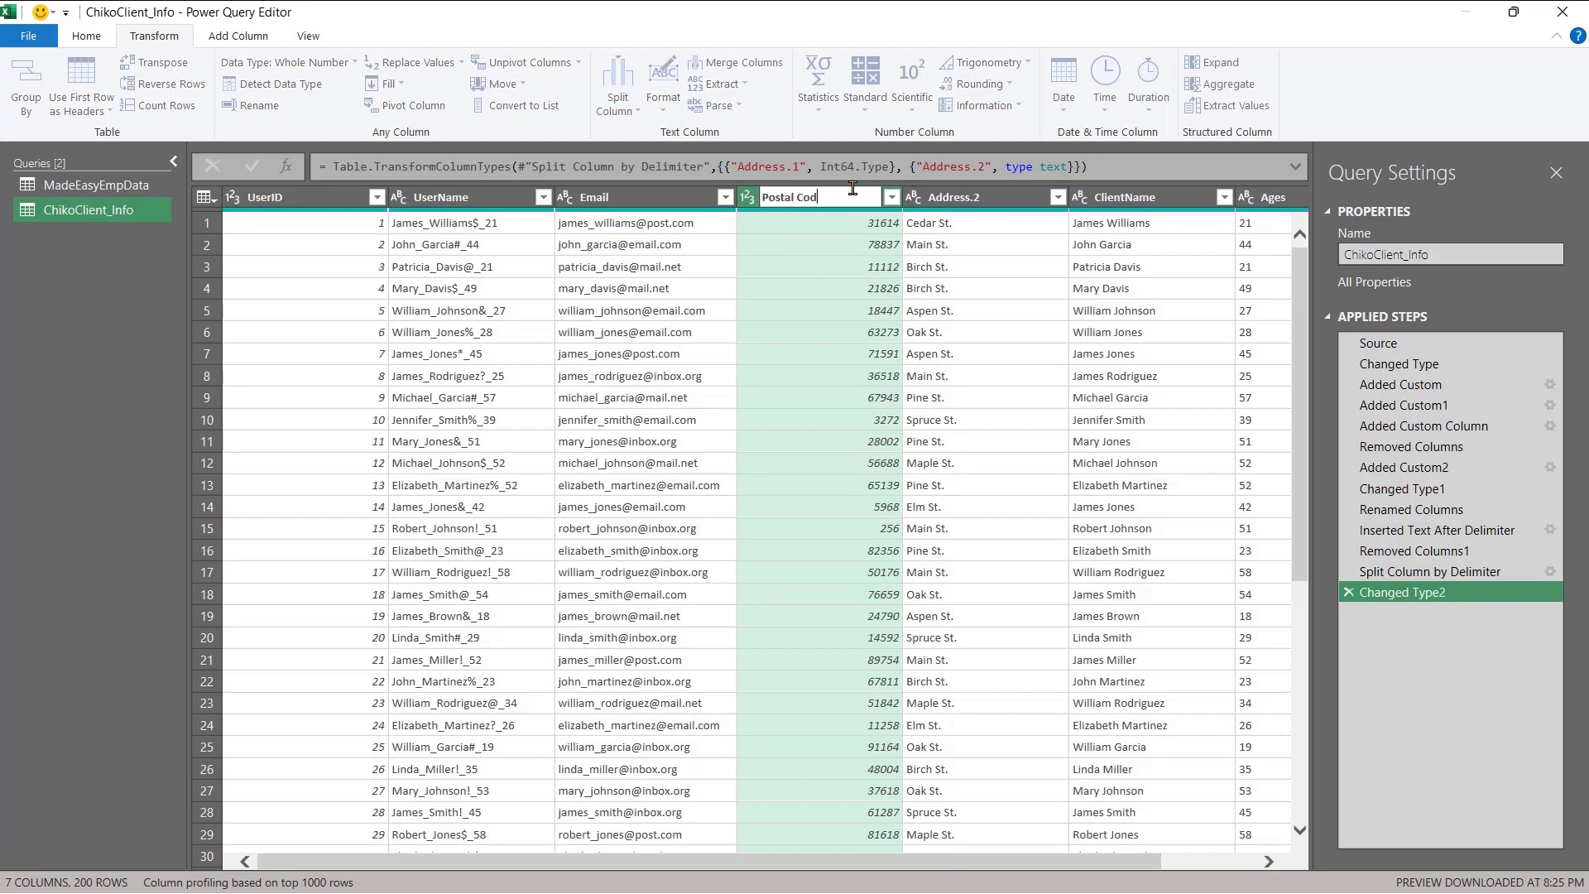
double_click(965, 195)
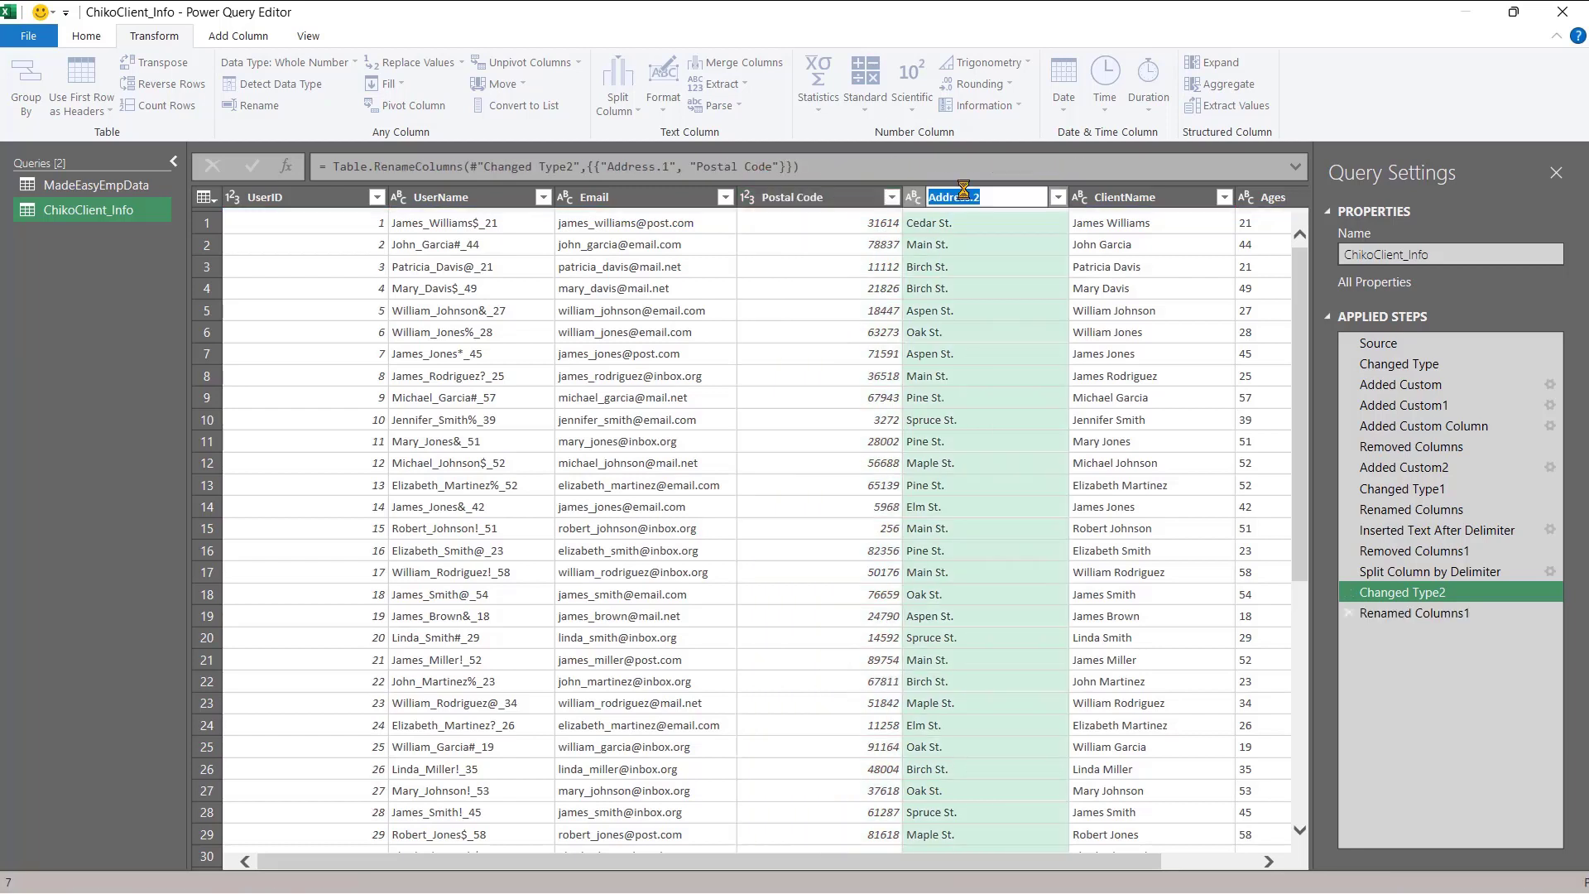
text(StreetName)
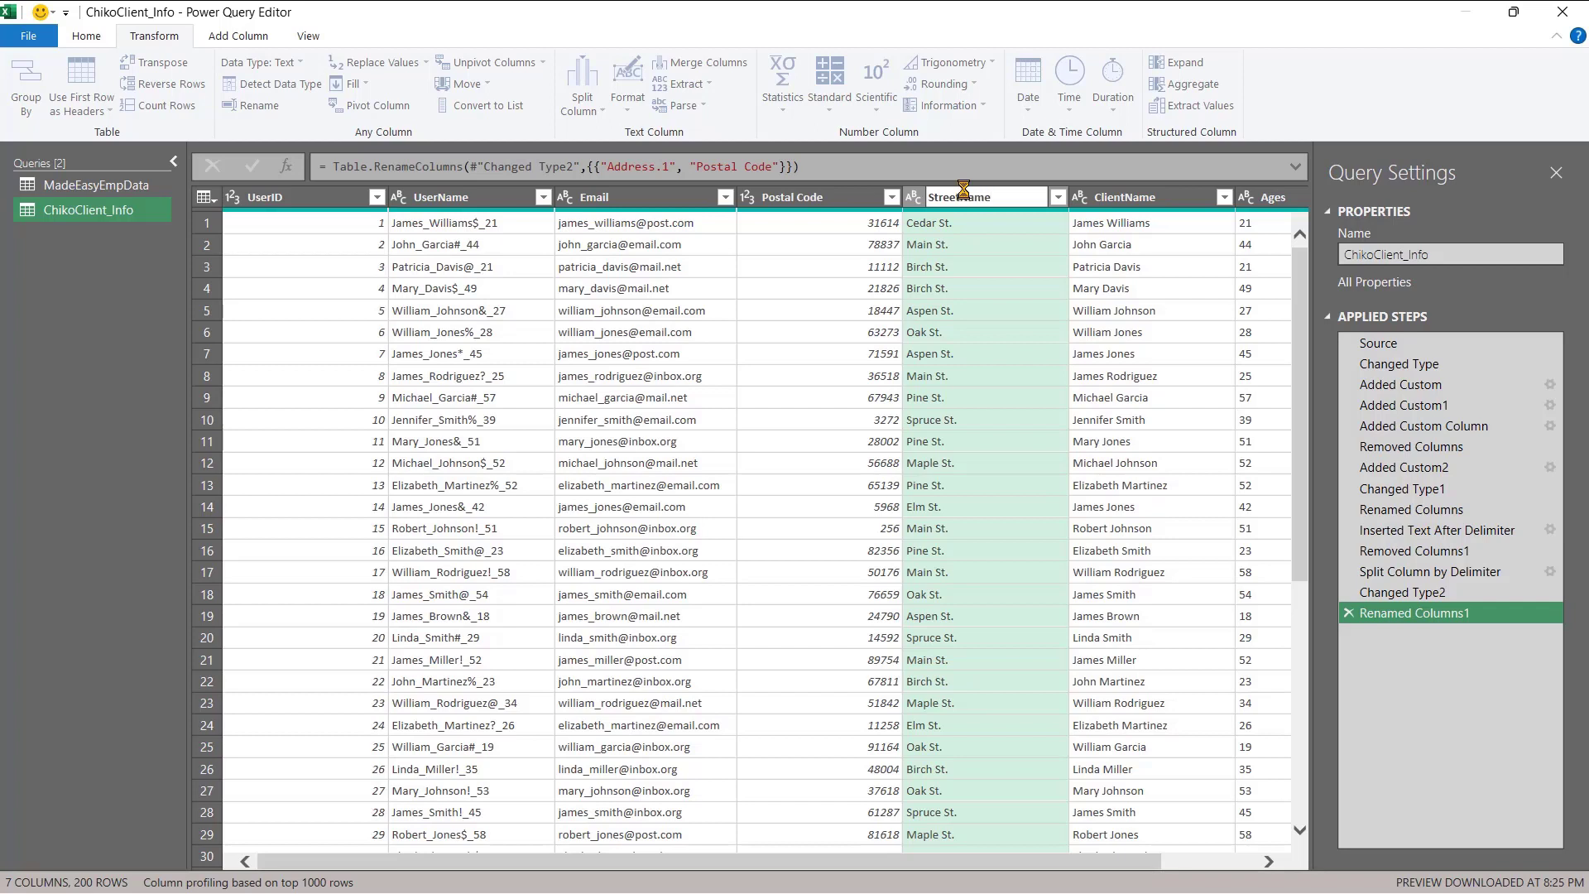
key(Return)
- Remove the space in Postal Code so the column reads PostalCode
click(796, 197)
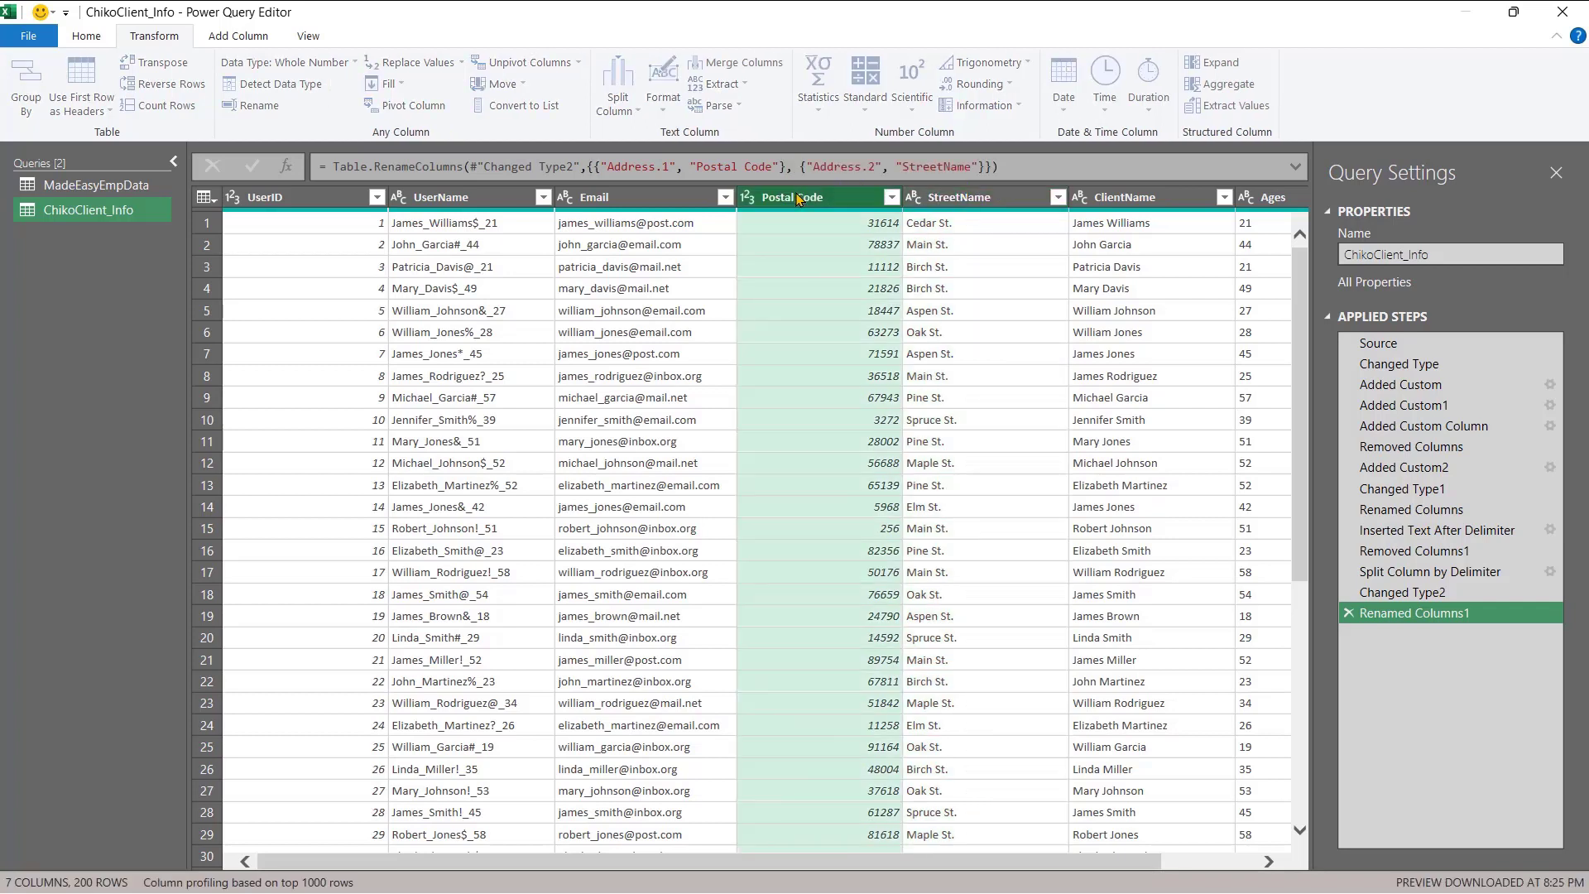
double_click(796, 197)
click(796, 196)
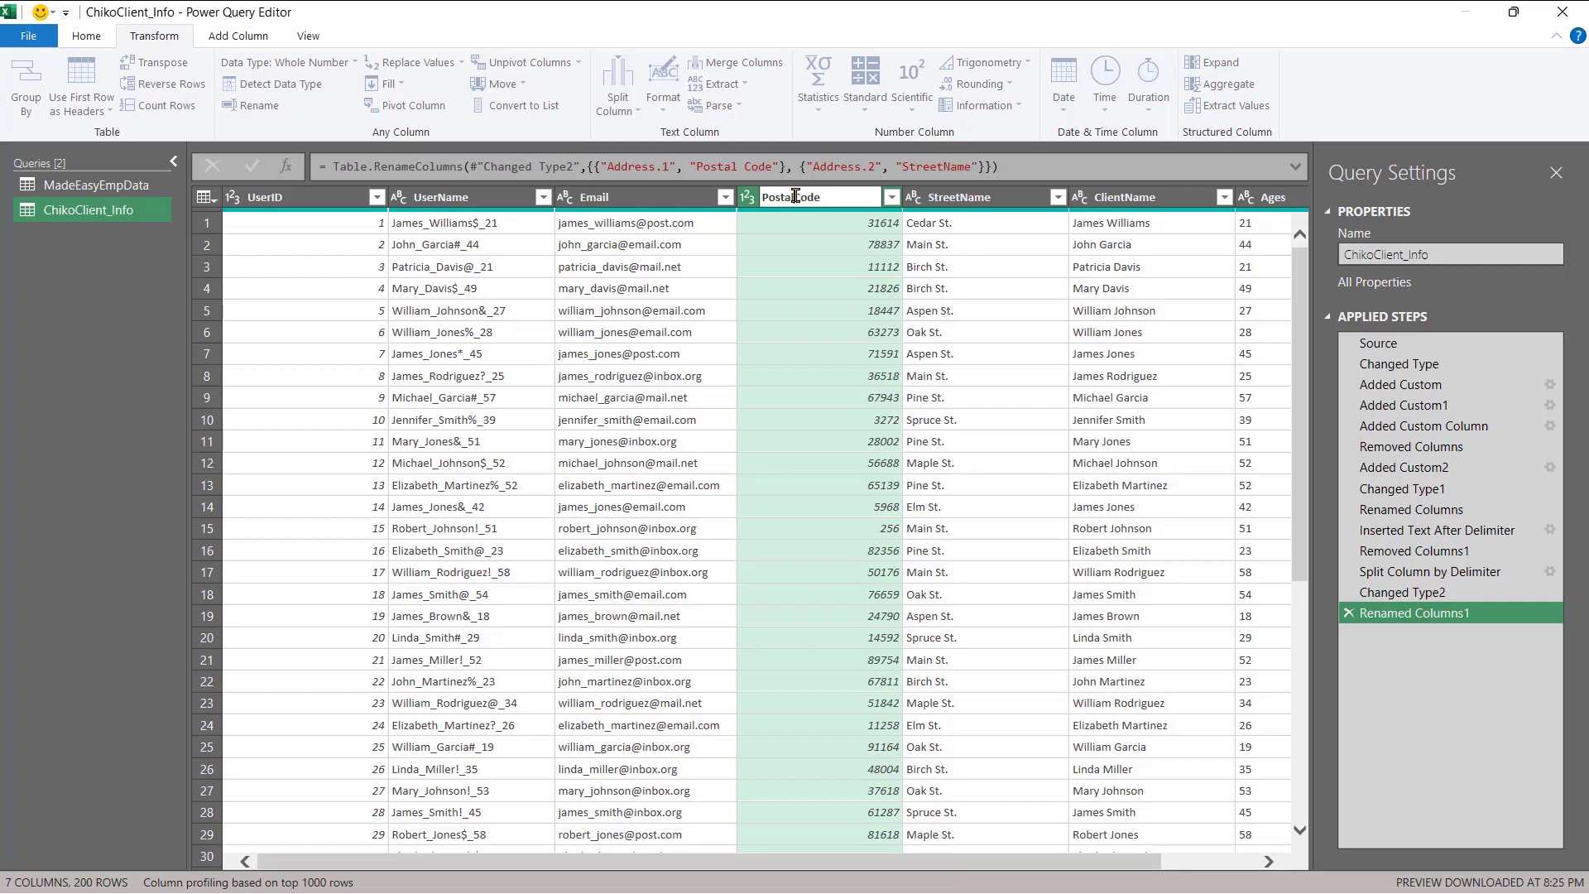
key(BackSpace)
key(Return)
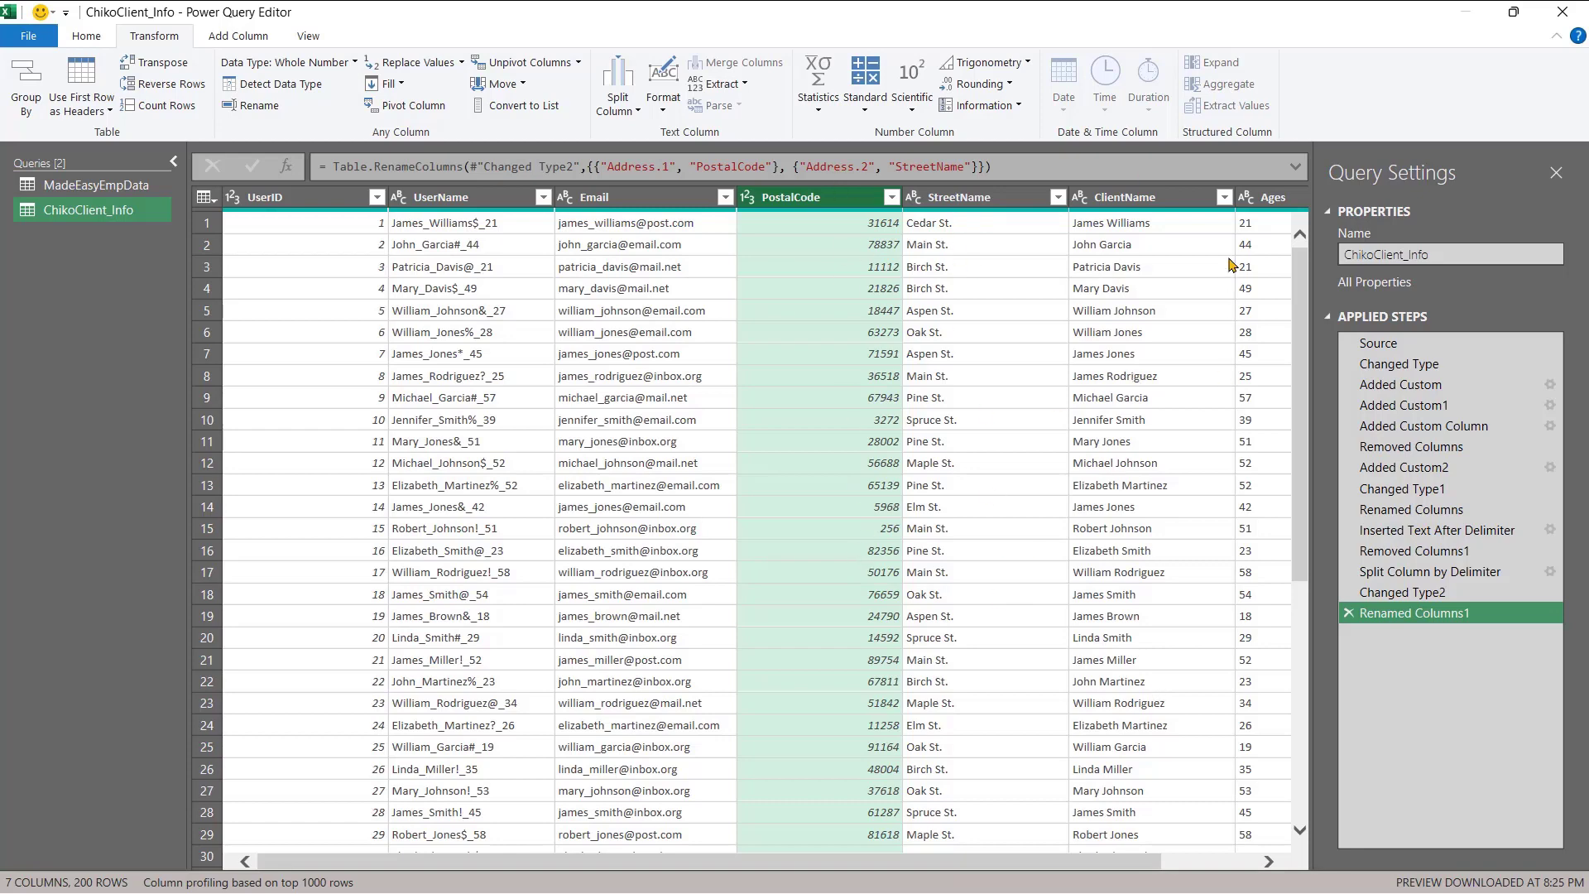
scroll(1256, 330, right, 3)
scroll(1256, 329, left, 3)
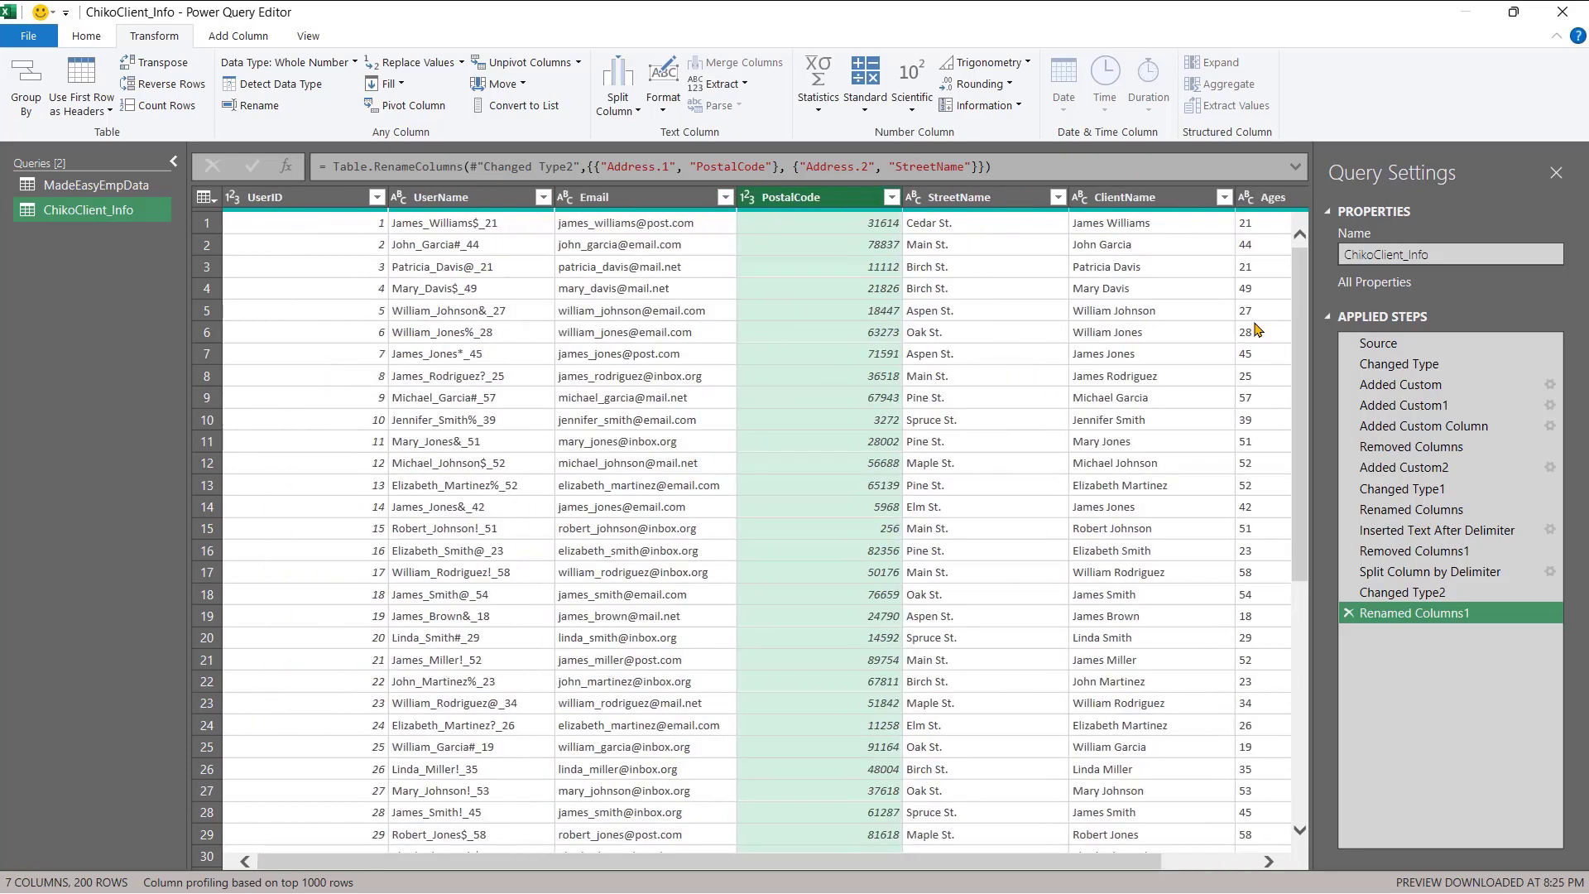